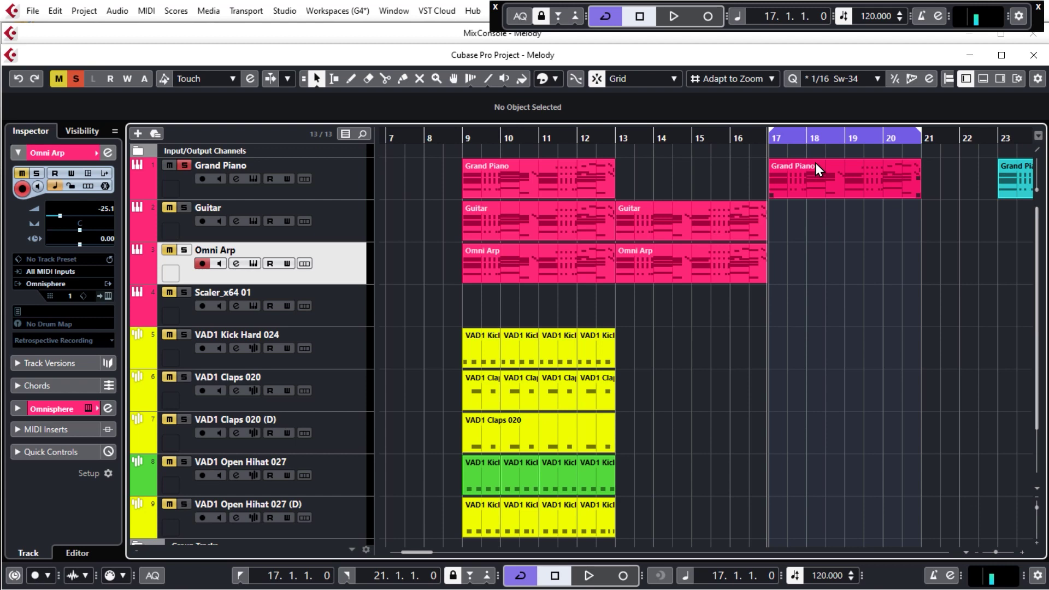
Step: Open the Grand Piano part at bar 17 in the Key Editor and play its opening
{"action": "left_click", "coordinate": [830, 182]}
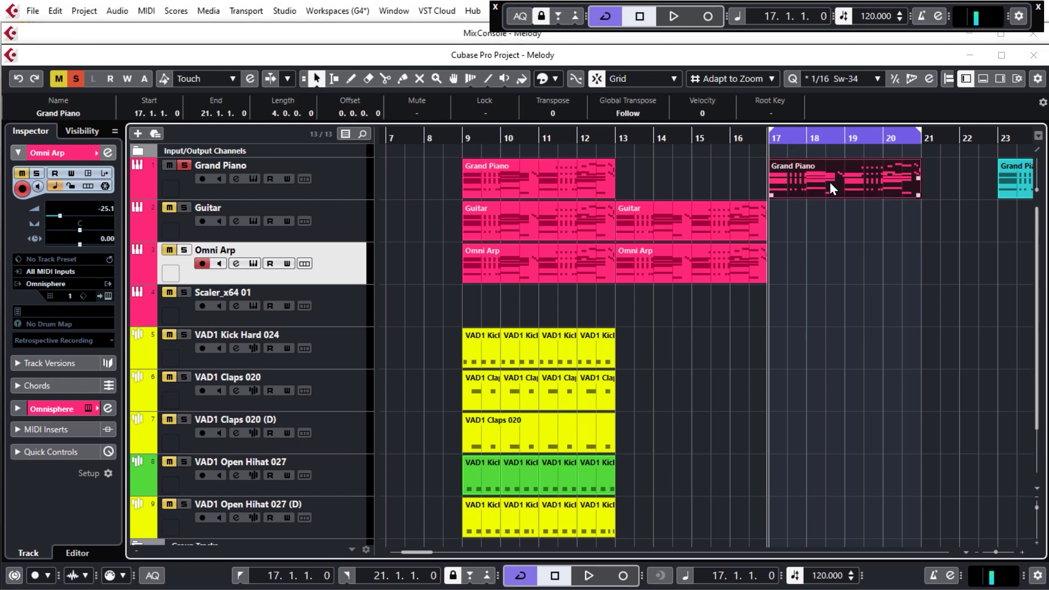
{"action": "double_click", "coordinate": [831, 181]}
{"action": "scroll", "coordinate": [325, 358], "scroll_direction": "up", "scroll_amount": 3}
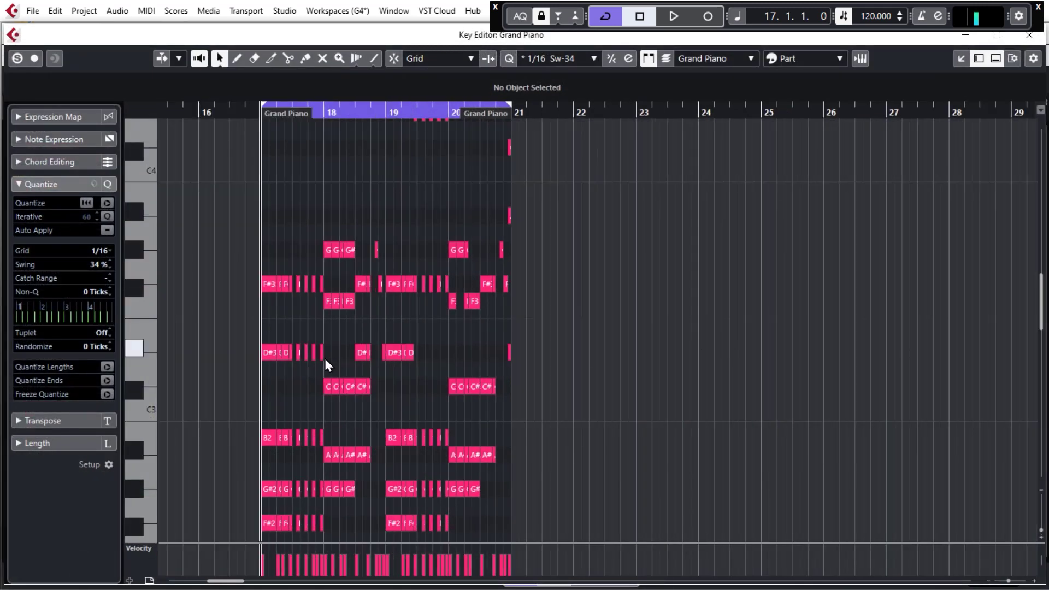
{"action": "scroll", "coordinate": [293, 365], "scroll_direction": "up", "scroll_amount": 2}
{"action": "key", "text": "space"}
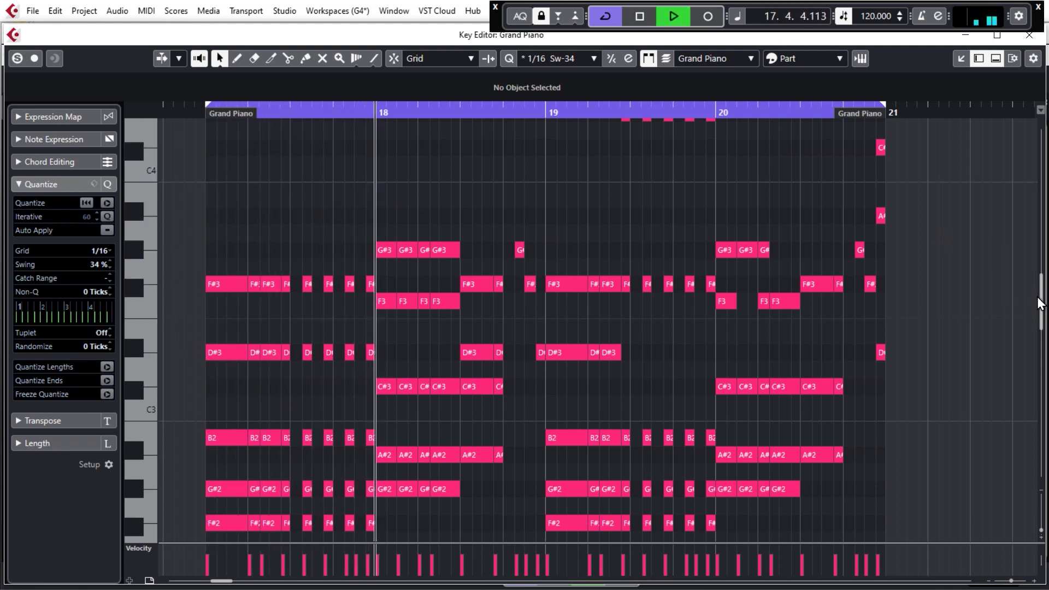
{"action": "left_click_drag", "start_coordinate": [1042, 303], "coordinate": [1044, 281]}
{"action": "key", "text": "space"}
Step: Expand the Chord Editing section for the Grand Piano part
{"action": "left_click", "coordinate": [49, 162]}
{"action": "scroll", "coordinate": [547, 296], "scroll_direction": "down", "scroll_amount": 3}
{"action": "scroll", "coordinate": [547, 295], "scroll_direction": "up", "scroll_amount": 3}
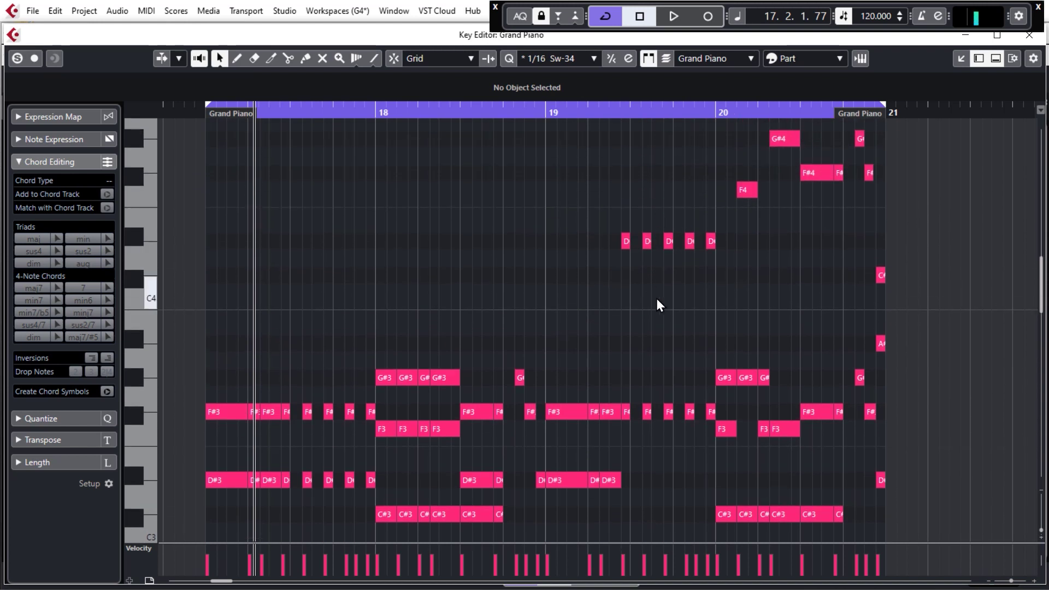
Step: Try transposing the five D#4 notes in bar 19 down one octave, and play the passage from bar 19
{"action": "left_click", "coordinate": [545, 113]}
{"action": "left_click_drag", "start_coordinate": [601, 267], "coordinate": [743, 220]}
{"action": "scroll", "coordinate": [688, 278], "scroll_direction": "down", "scroll_amount": 3}
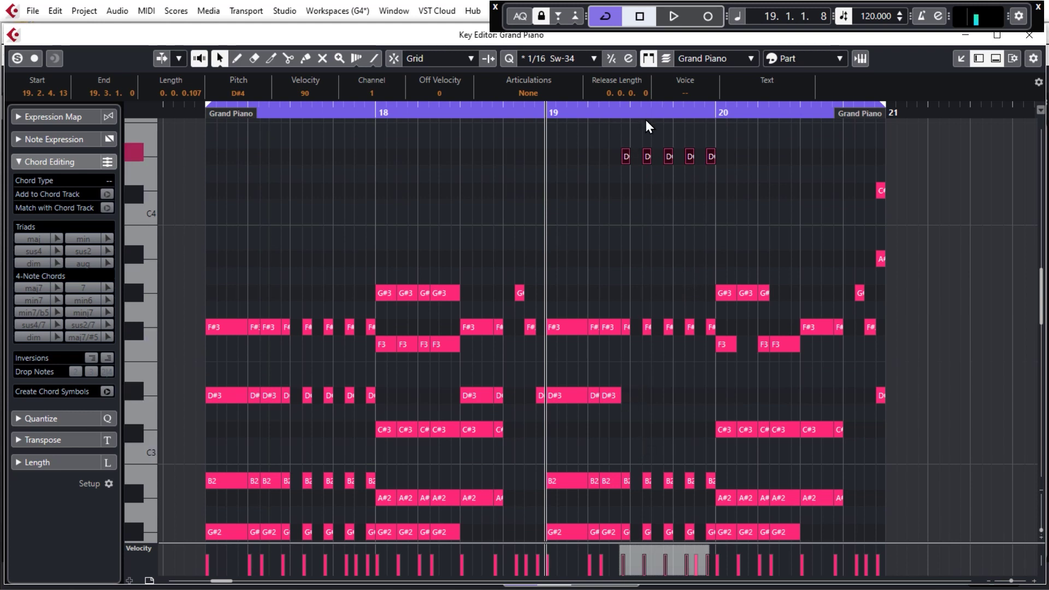
{"action": "key", "text": "shift+Down"}
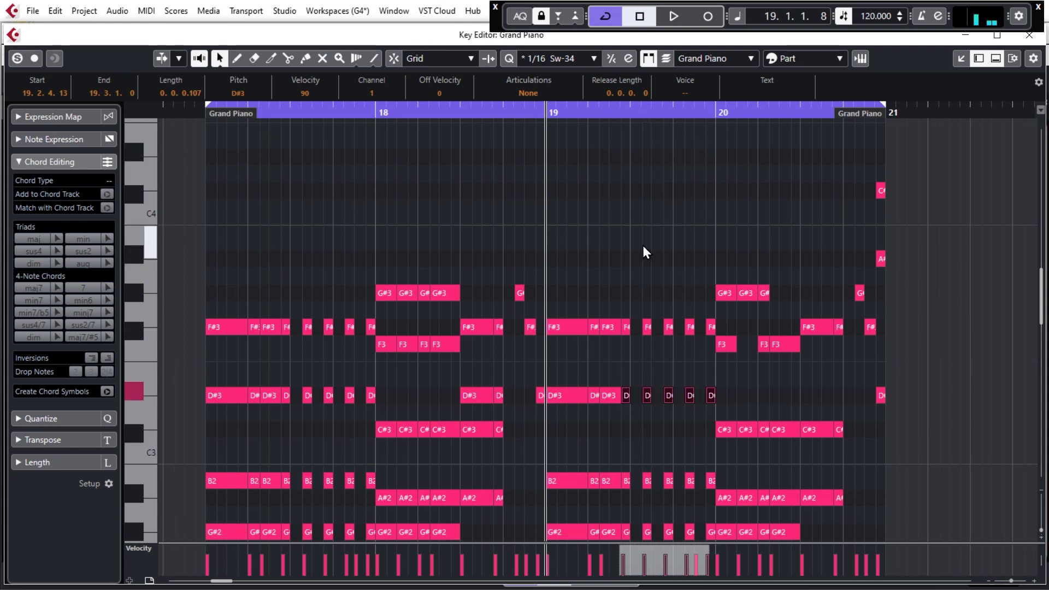
{"action": "key", "text": "space"}
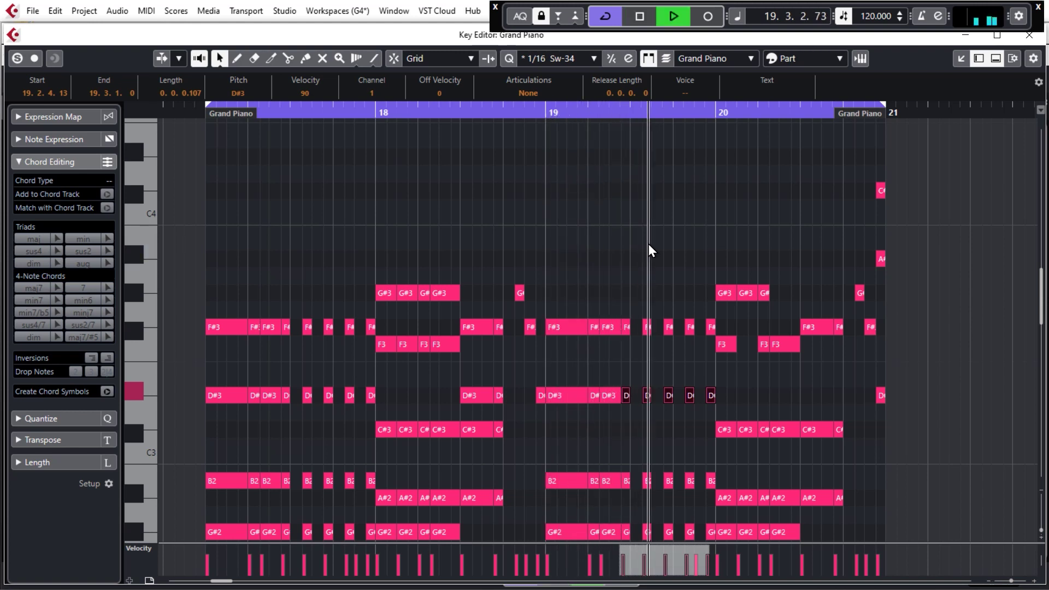
{"action": "key", "text": "space"}
Step: Raise the selected bar 19 notes back up one octave and replay the passage from bar 19
{"action": "key", "text": "shift+Up"}
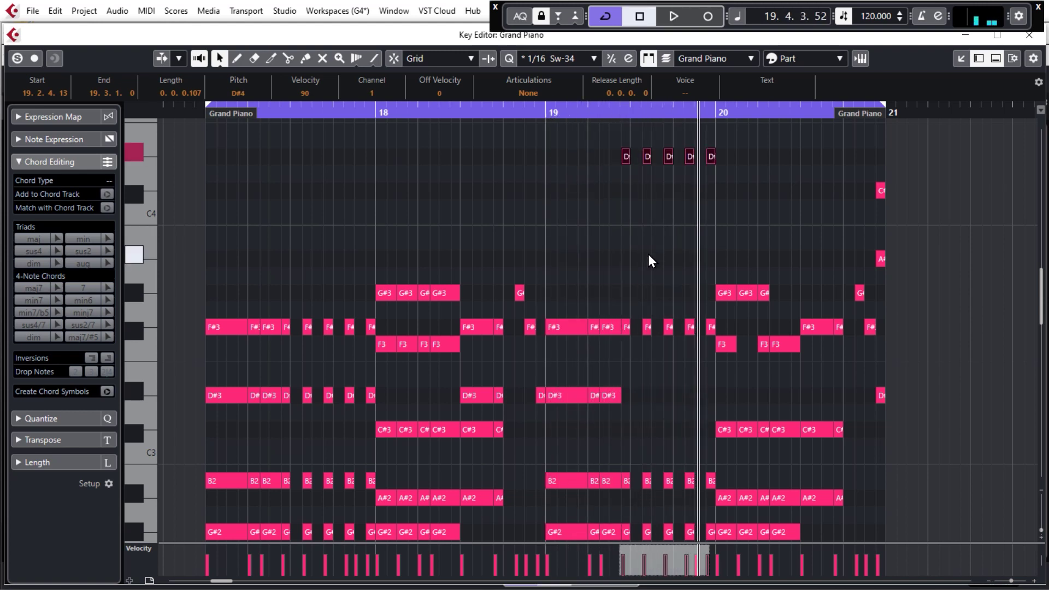
{"action": "left_click", "coordinate": [548, 109]}
{"action": "key", "text": "space"}
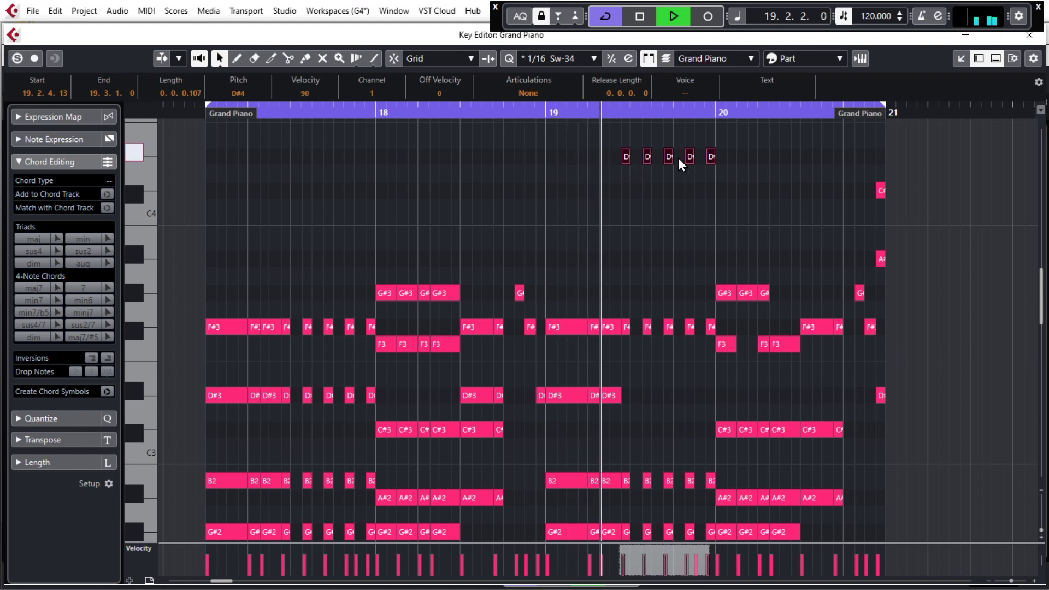
{"action": "key", "text": "space"}
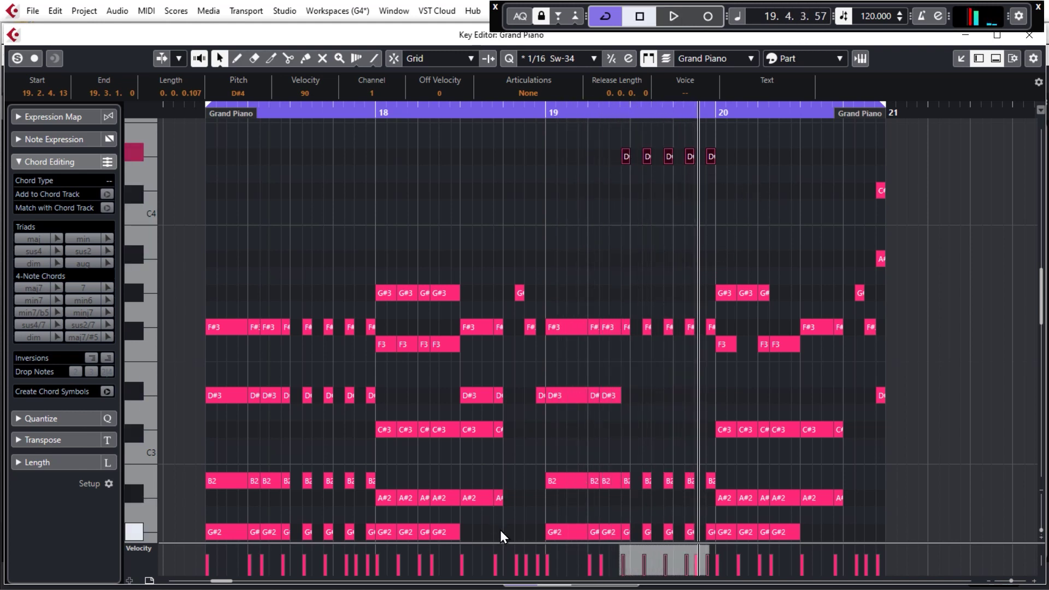
Step: Enlarge the velocity lane to inspect the note velocities and play the part from its start at bar 17
{"action": "mouse_move", "coordinate": [506, 542]}
{"action": "left_mouse_down"}
{"action": "mouse_move", "coordinate": [502, 472]}
{"action": "mouse_move", "coordinate": [503, 538]}
{"action": "left_mouse_up"}
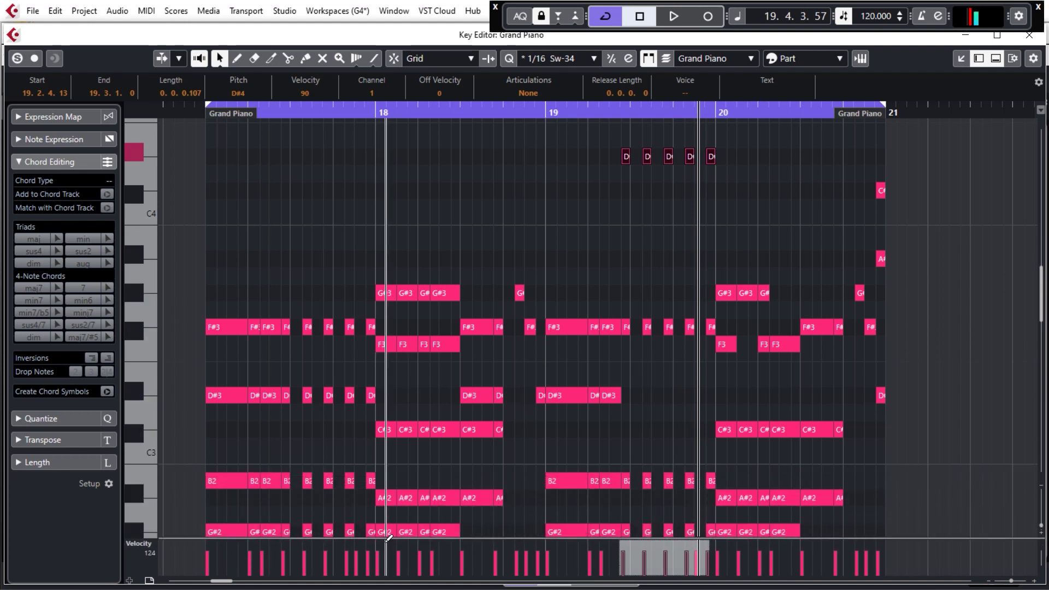
{"action": "left_click_drag", "start_coordinate": [388, 538], "coordinate": [434, 231]}
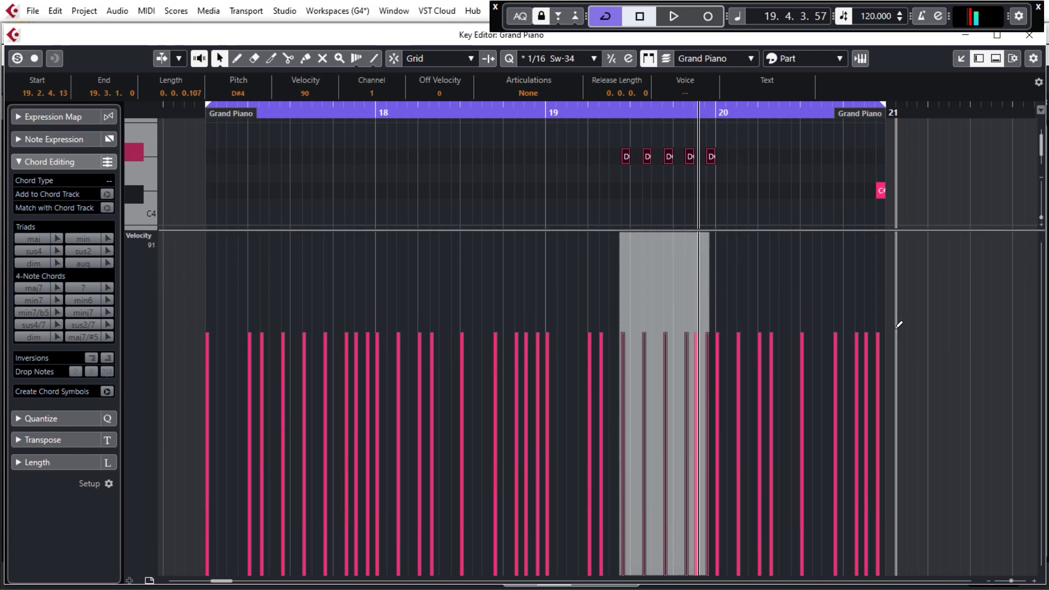
{"action": "left_click", "coordinate": [204, 115]}
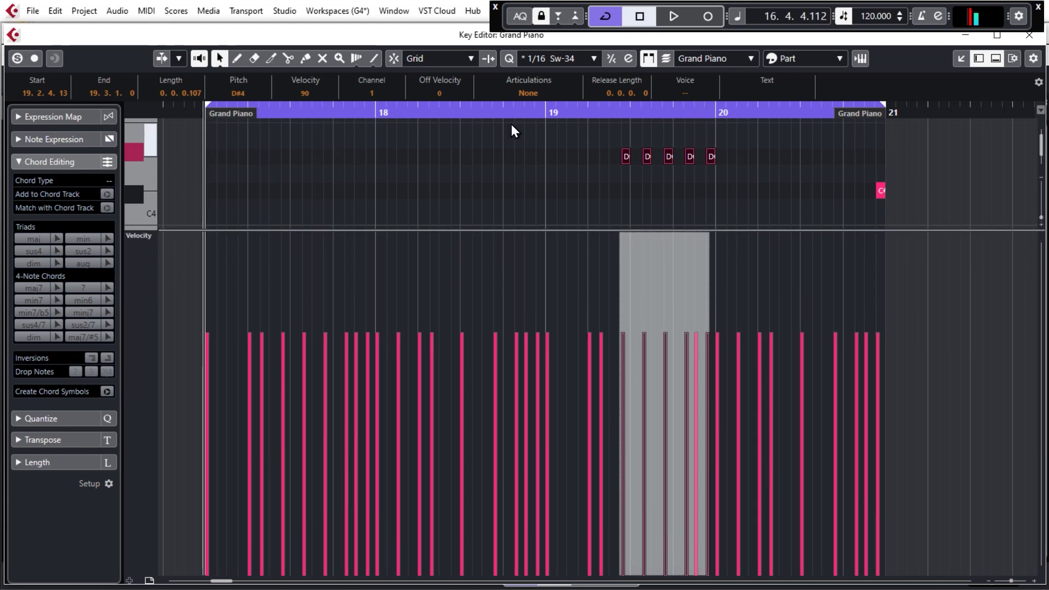
{"action": "key", "text": "space"}
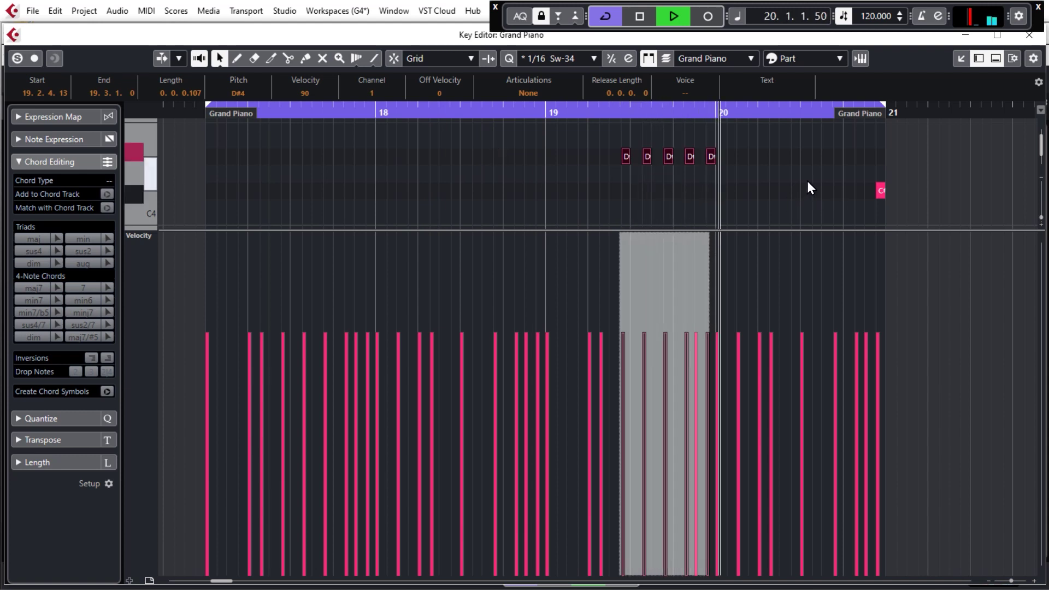
{"action": "key", "text": "space"}
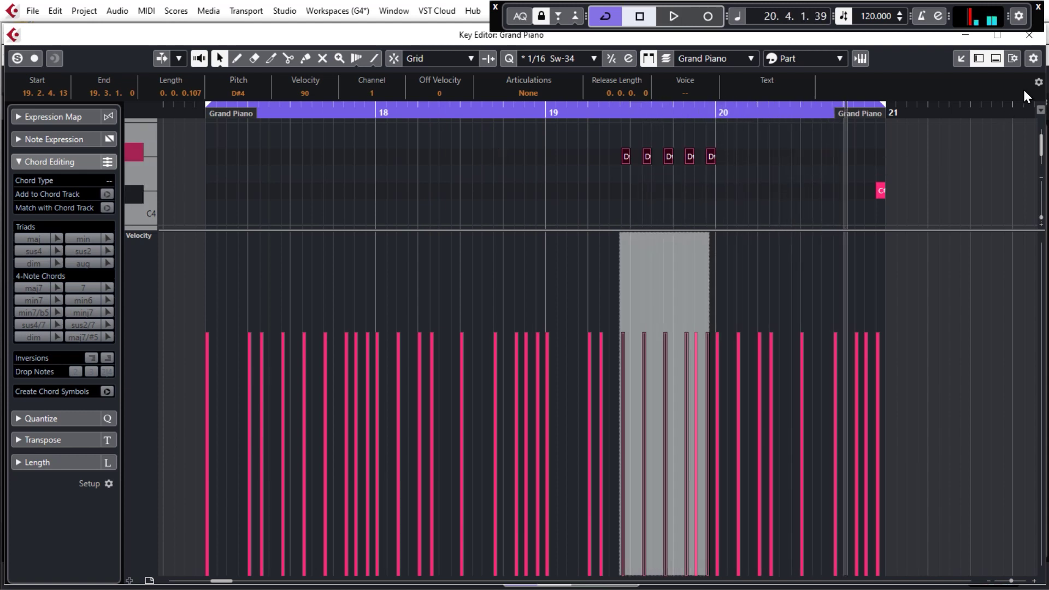
Step: Return to the project and move the Grand Piano part from bar 9 to bar 27, coloring it amber
{"action": "left_click", "coordinate": [1030, 37]}
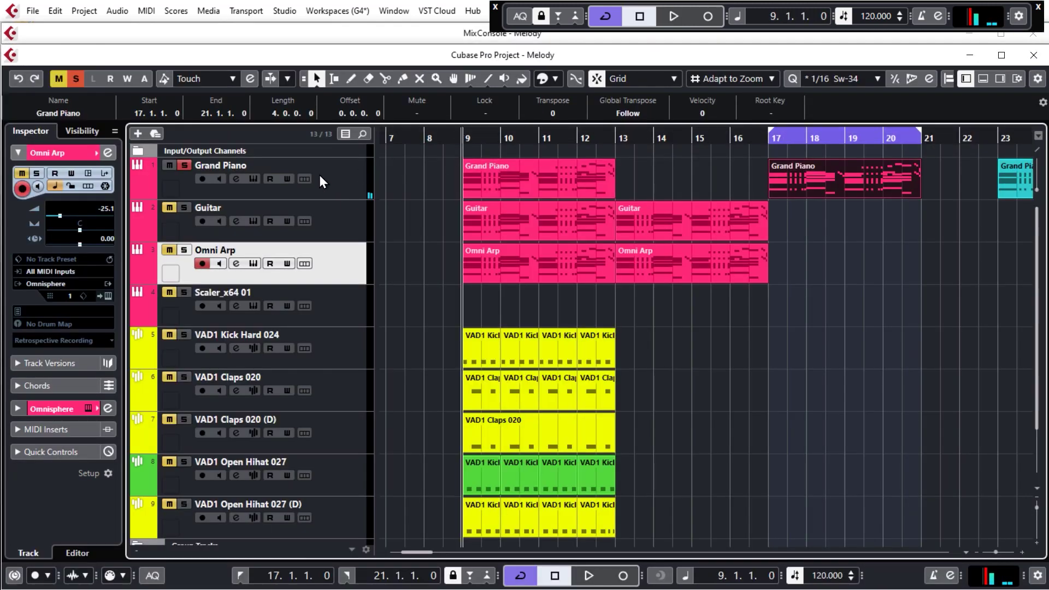
{"action": "key", "text": "space"}
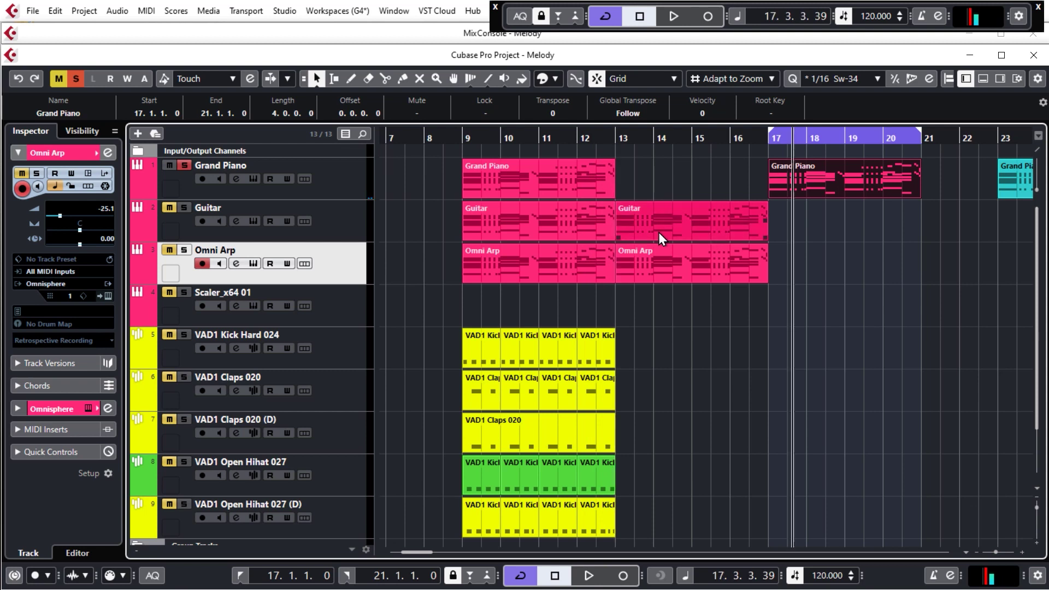
{"action": "scroll", "coordinate": [487, 244], "scroll_direction": "down", "scroll_amount": 2}
{"action": "left_click_drag", "start_coordinate": [562, 185], "coordinate": [1018, 180]}
{"action": "left_click", "coordinate": [559, 78]}
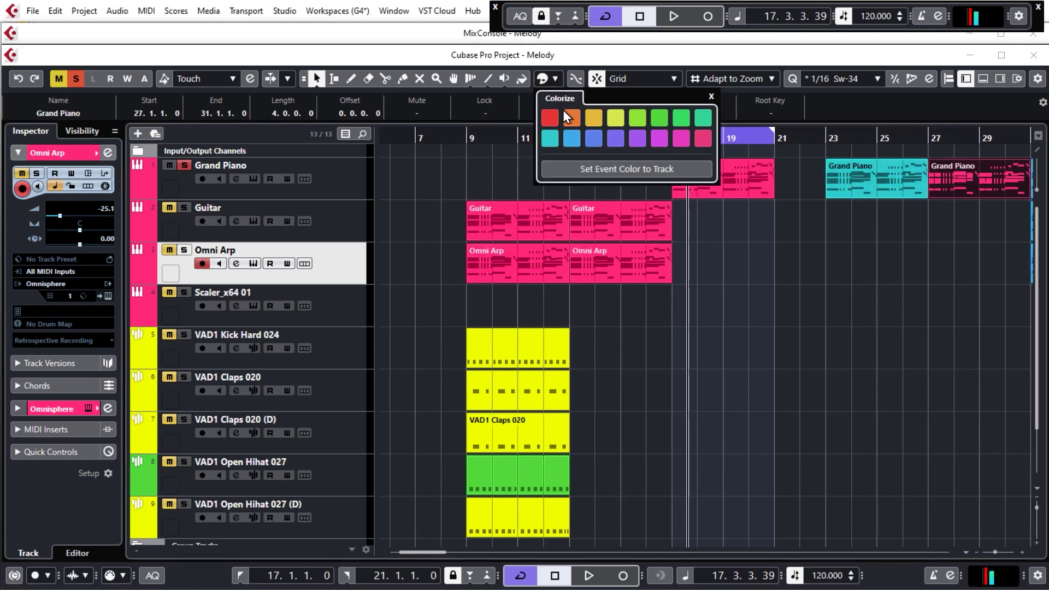
{"action": "left_click", "coordinate": [563, 110]}
Step: Move the Grand Piano part from bar 17 to bar 9 and set the cycle range from bar 9 to bar 13
{"action": "left_click_drag", "start_coordinate": [733, 179], "coordinate": [536, 171]}
{"action": "left_click_drag", "start_coordinate": [468, 128], "coordinate": [570, 130]}
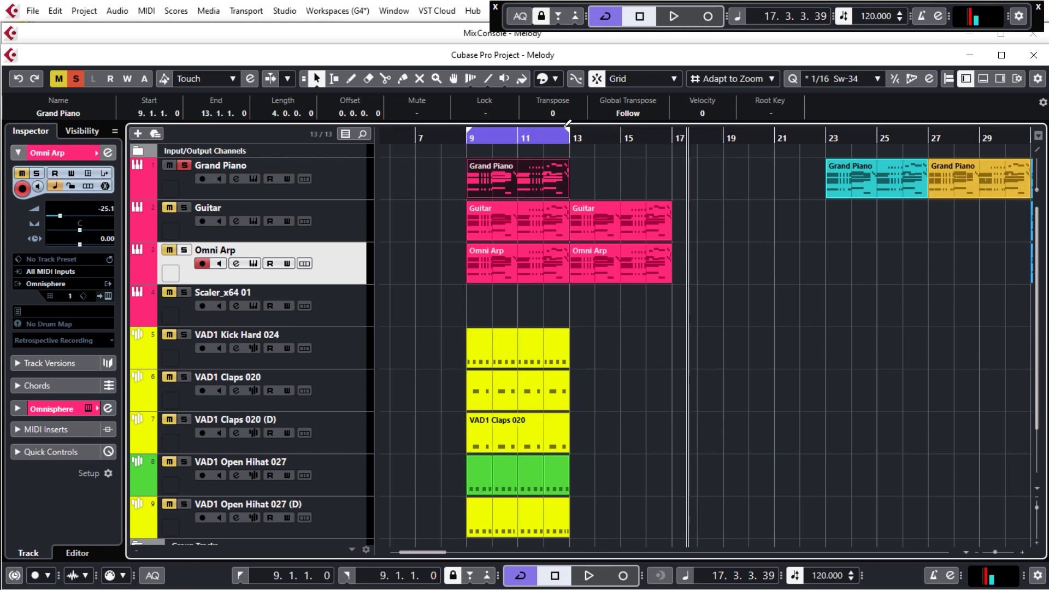
{"action": "scroll", "coordinate": [449, 215], "scroll_direction": "up", "scroll_amount": 3}
{"action": "scroll", "coordinate": [454, 215], "scroll_direction": "down", "scroll_amount": 3}
{"action": "scroll", "coordinate": [598, 241], "scroll_direction": "up", "scroll_amount": 2}
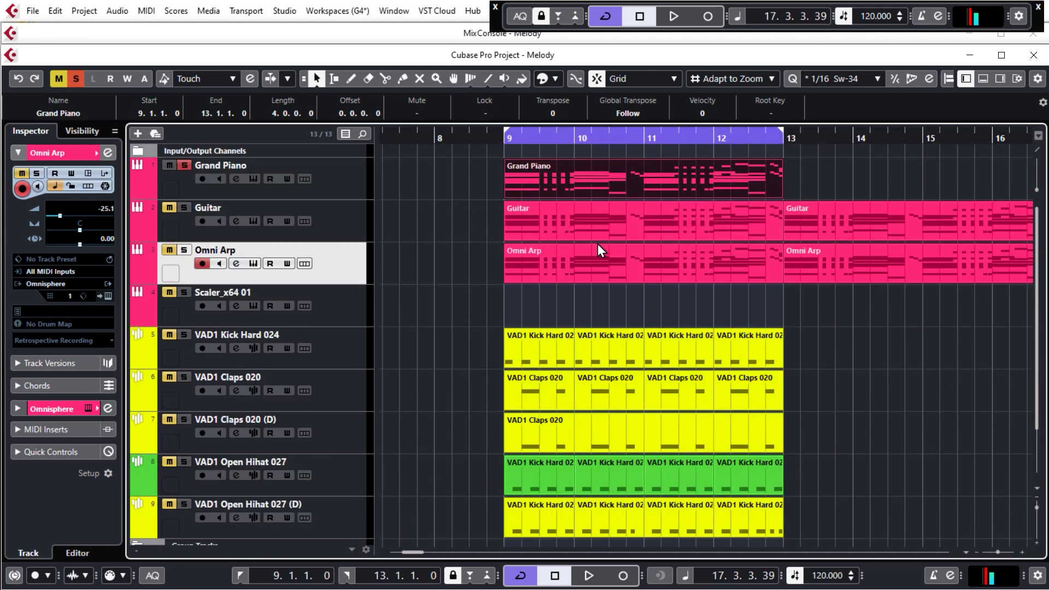
Step: Open the Grand Piano part at bar 9 in the Key Editor and shrink its velocity lane to show the notes
{"action": "double_click", "coordinate": [598, 184]}
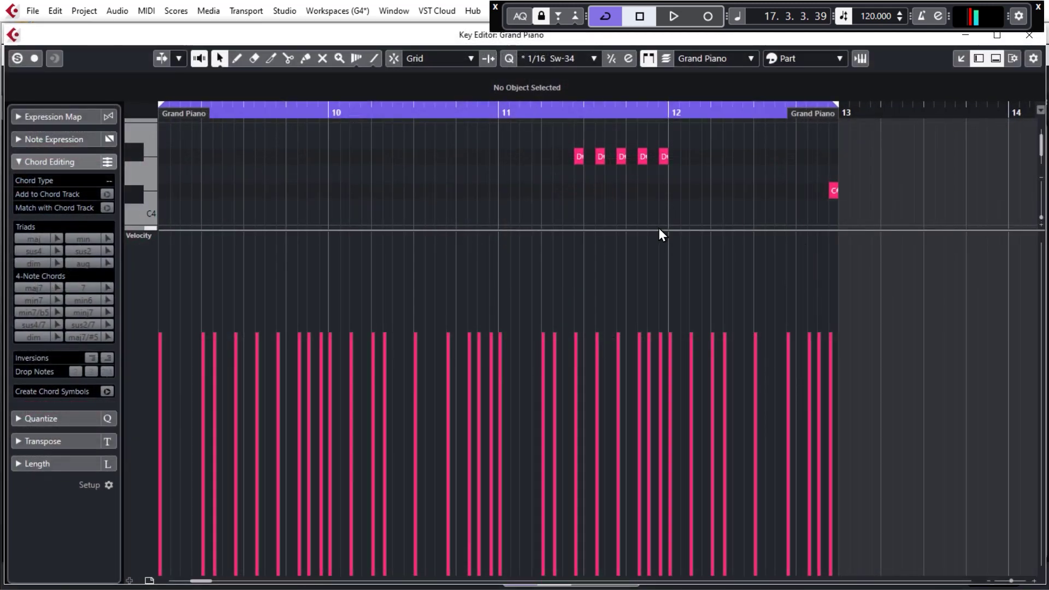
{"action": "left_click_drag", "start_coordinate": [661, 229], "coordinate": [666, 547]}
{"action": "scroll", "coordinate": [637, 260], "scroll_direction": "down", "scroll_amount": 3}
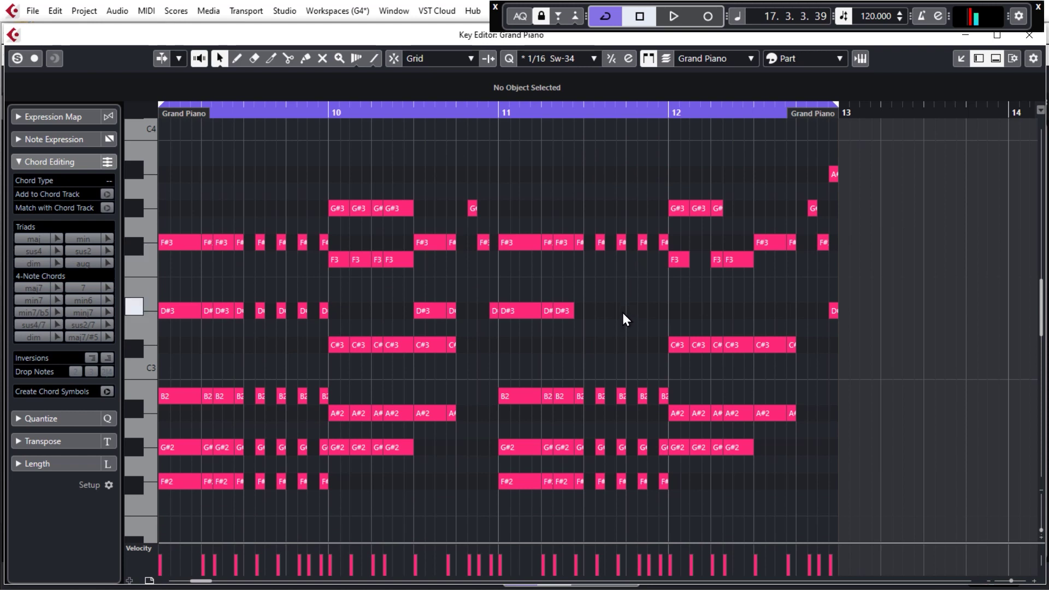
Step: Select all notes in the part and apply the standard set 1 logical preset "random velocity (60 to 100)"
{"action": "key", "text": "ctrl+a"}
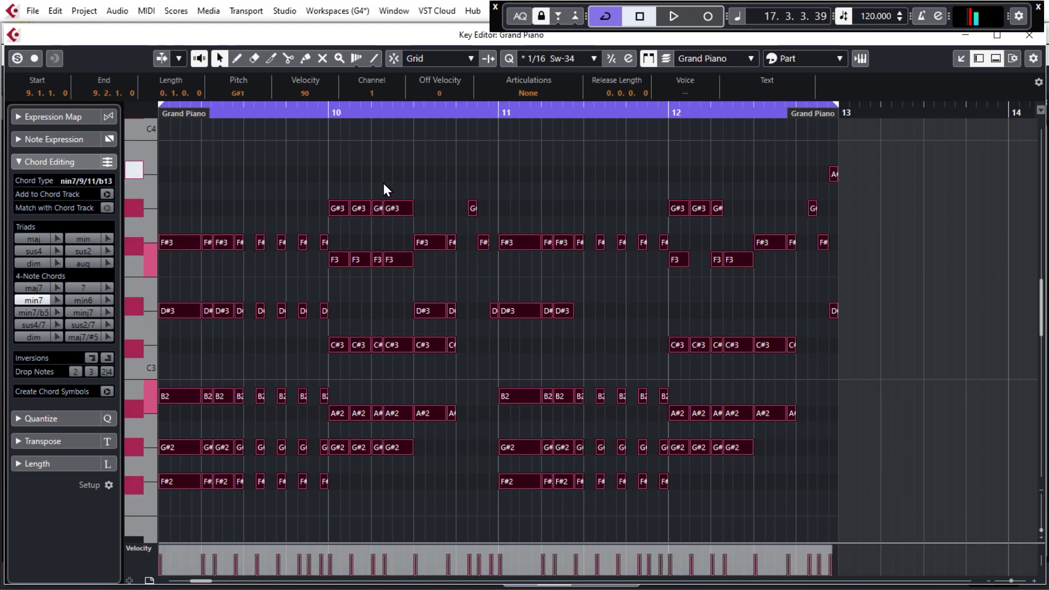
{"action": "left_click", "coordinate": [145, 11]}
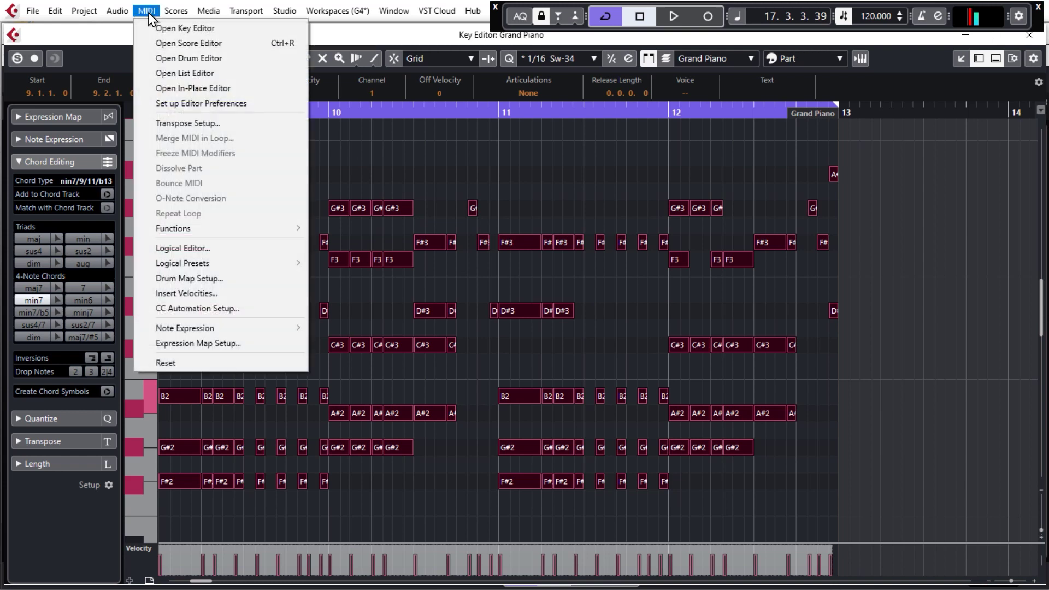
{"action": "mouse_move", "coordinate": [252, 264]}
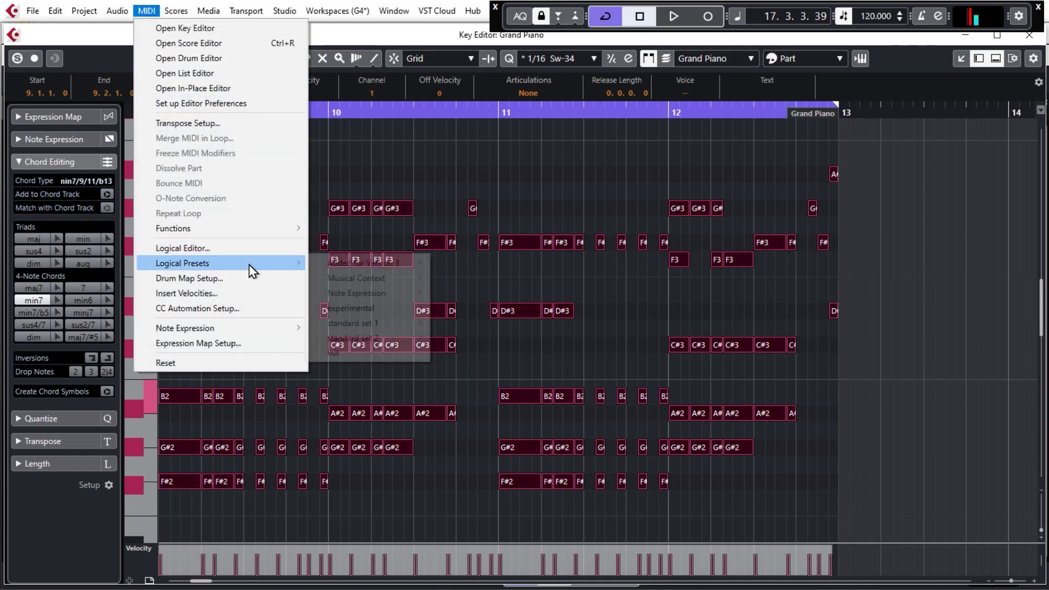
{"action": "mouse_move", "coordinate": [377, 328]}
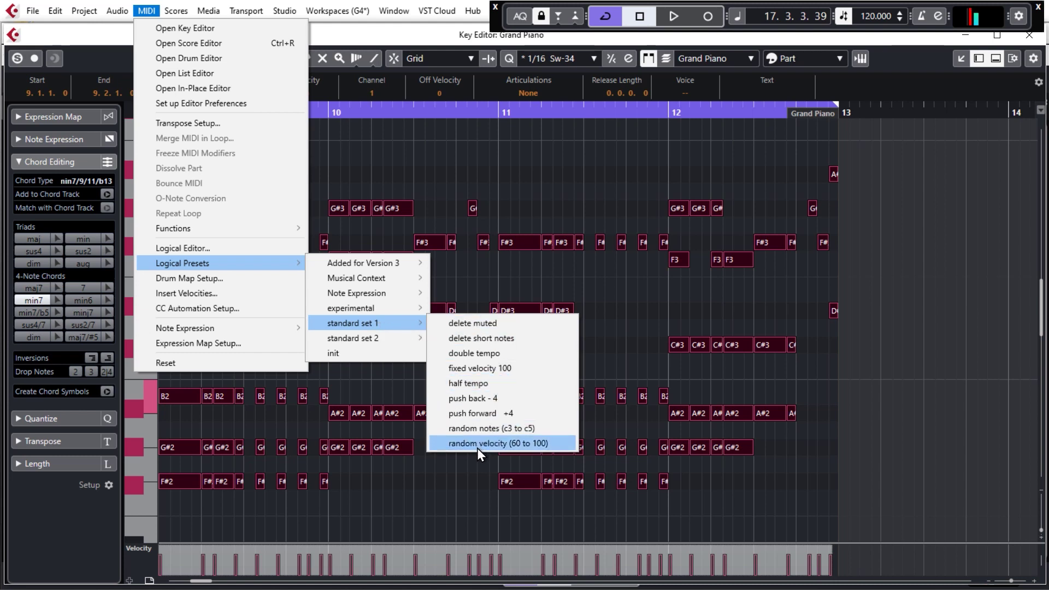
{"action": "left_click", "coordinate": [509, 441]}
Step: Enlarge the velocity lane and examine the randomized velocities across bars 9 to 12
{"action": "left_click_drag", "start_coordinate": [463, 543], "coordinate": [477, 306]}
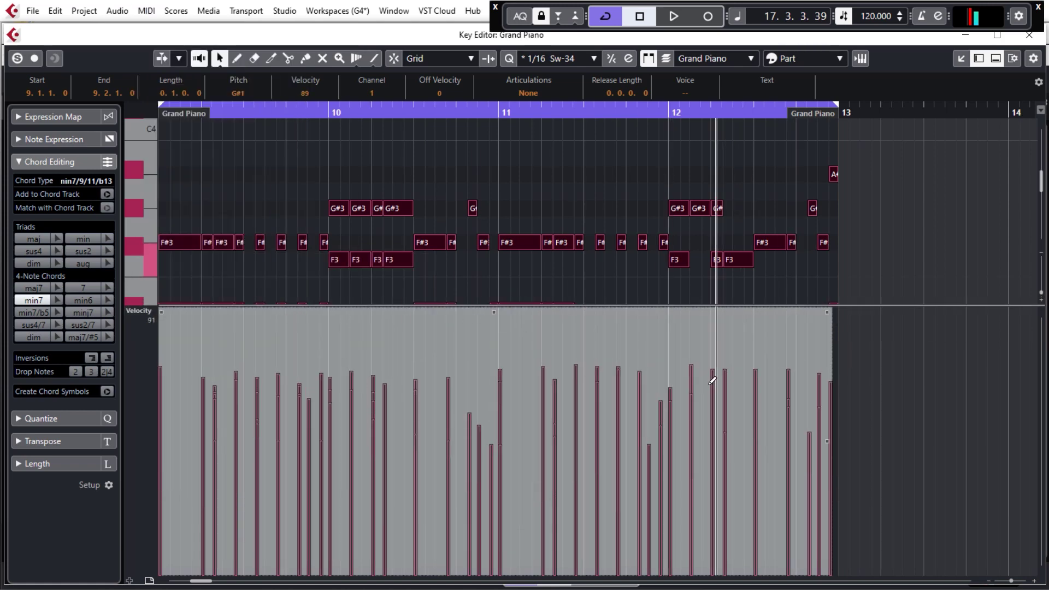
{"action": "scroll", "coordinate": [552, 350], "scroll_direction": "down", "scroll_amount": 2, "text": "ctrl"}
{"action": "scroll", "coordinate": [405, 350], "scroll_direction": "up", "scroll_amount": 4, "text": "ctrl"}
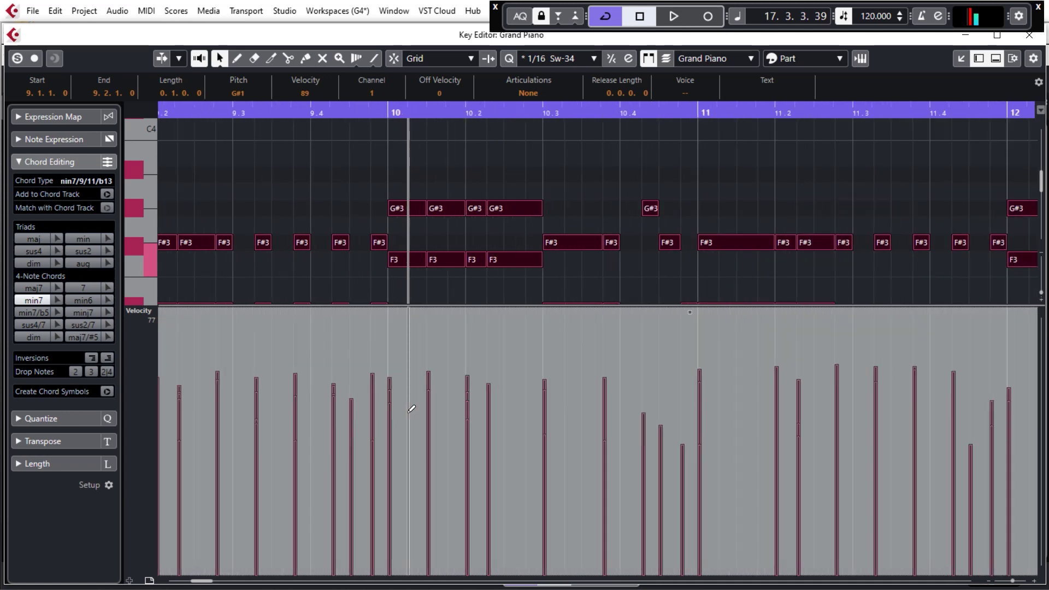
{"action": "scroll", "coordinate": [277, 417], "scroll_direction": "down", "scroll_amount": 1, "text": "ctrl"}
{"action": "scroll", "coordinate": [820, 393], "scroll_direction": "down", "scroll_amount": 2, "text": "ctrl"}
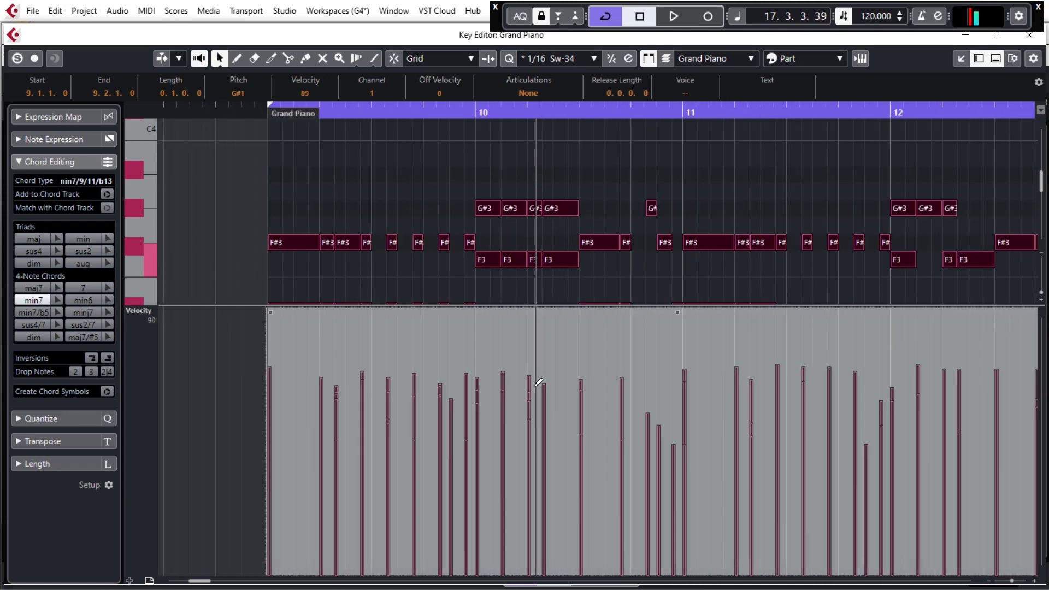
{"action": "scroll", "coordinate": [230, 354], "scroll_direction": "down", "scroll_amount": 2, "text": "ctrl"}
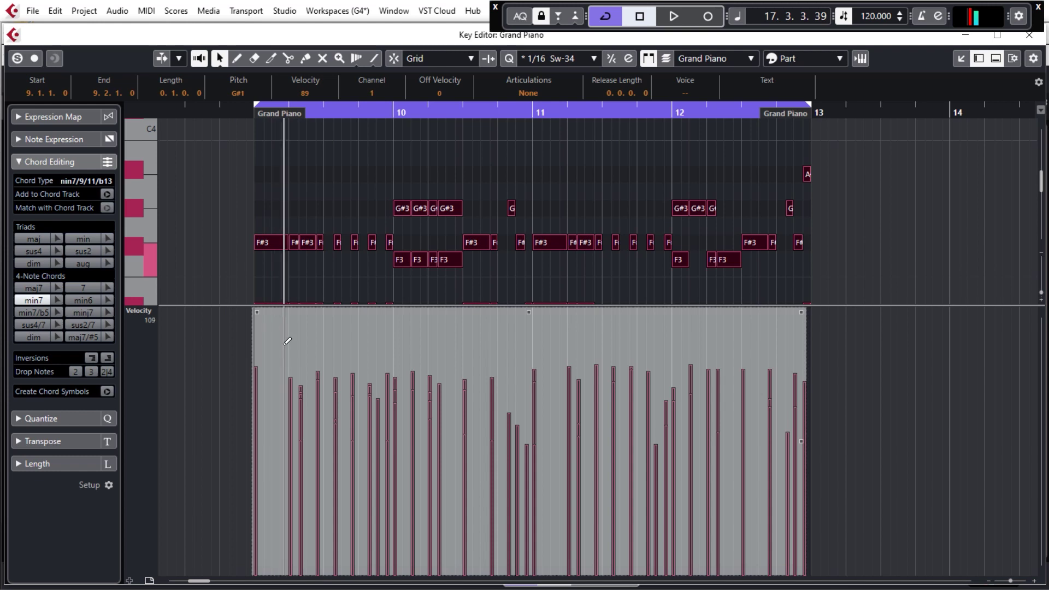
Step: Play the part briefly from bar 9 and undo the velocity randomization
{"action": "left_click", "coordinate": [251, 114]}
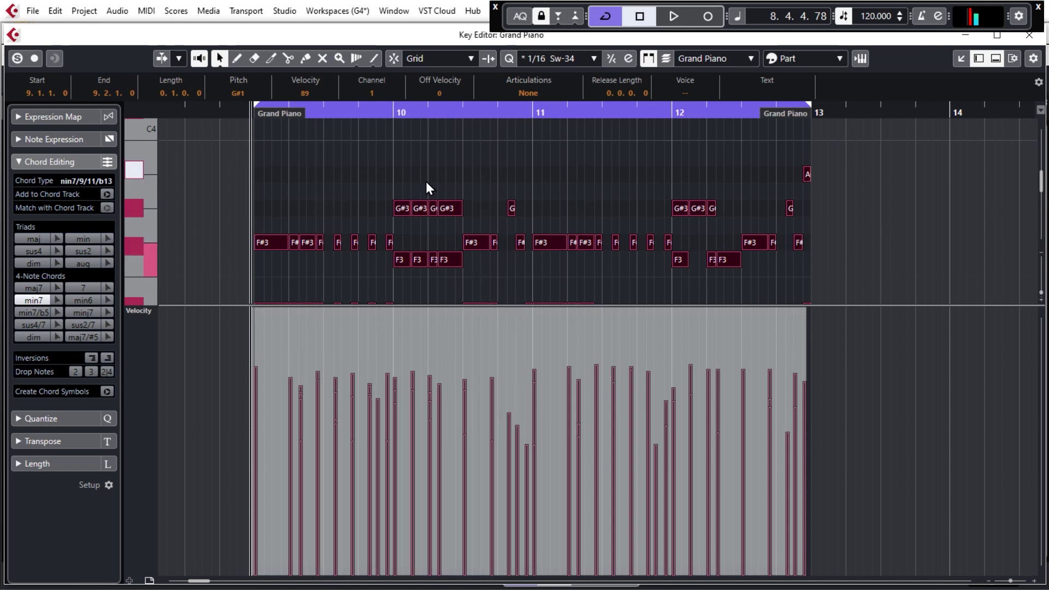
{"action": "key", "text": "space"}
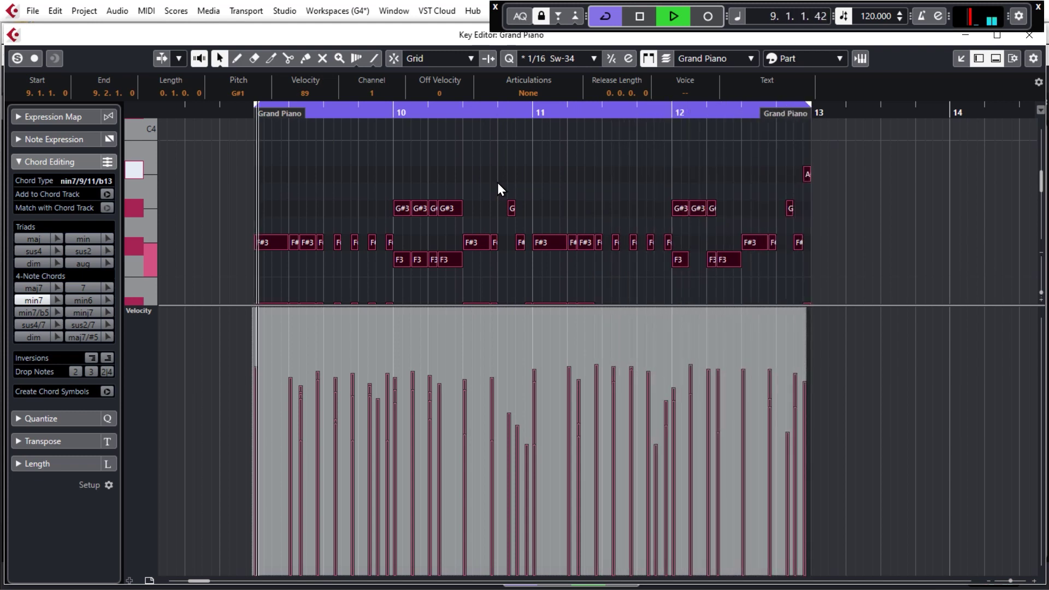
{"action": "key", "text": "space"}
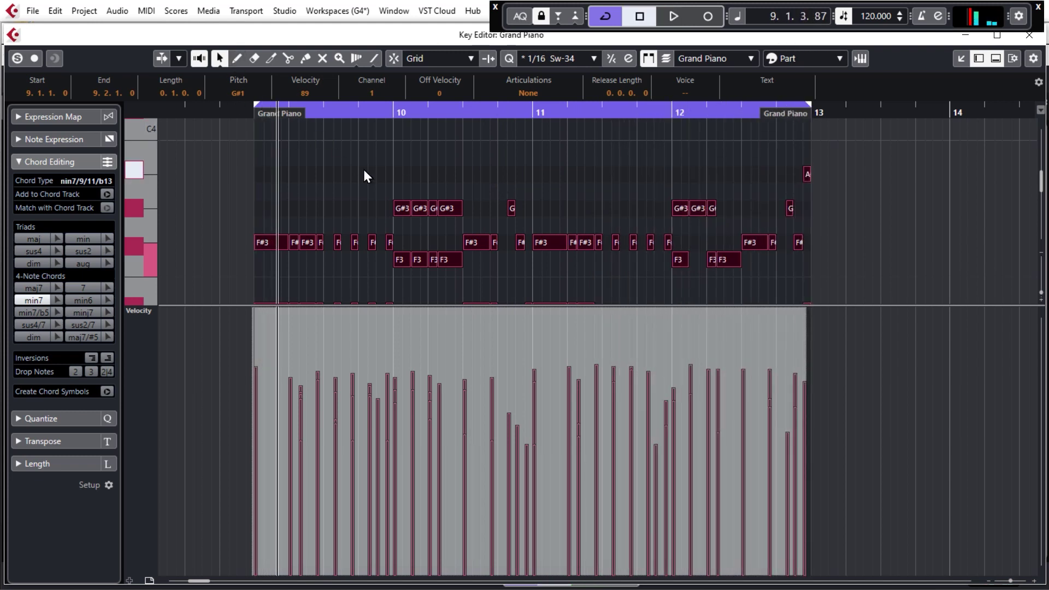
{"action": "key", "text": "ctrl+z"}
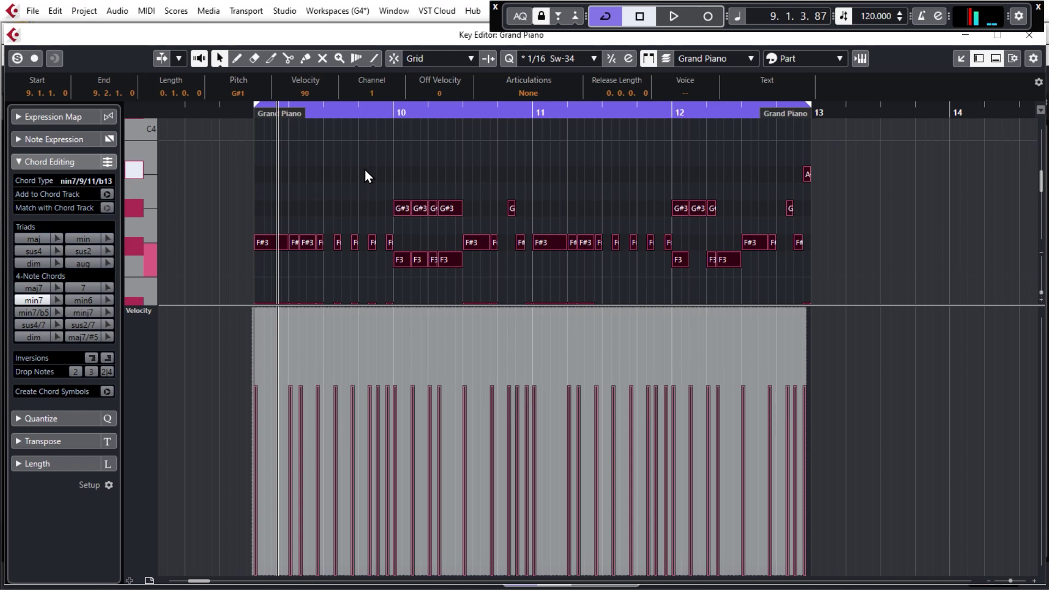
Step: Randomize the velocities of all selected Grand Piano notes with a MIDI logical preset
{"action": "left_click", "coordinate": [87, 12]}
{"action": "mouse_move", "coordinate": [148, 13]}
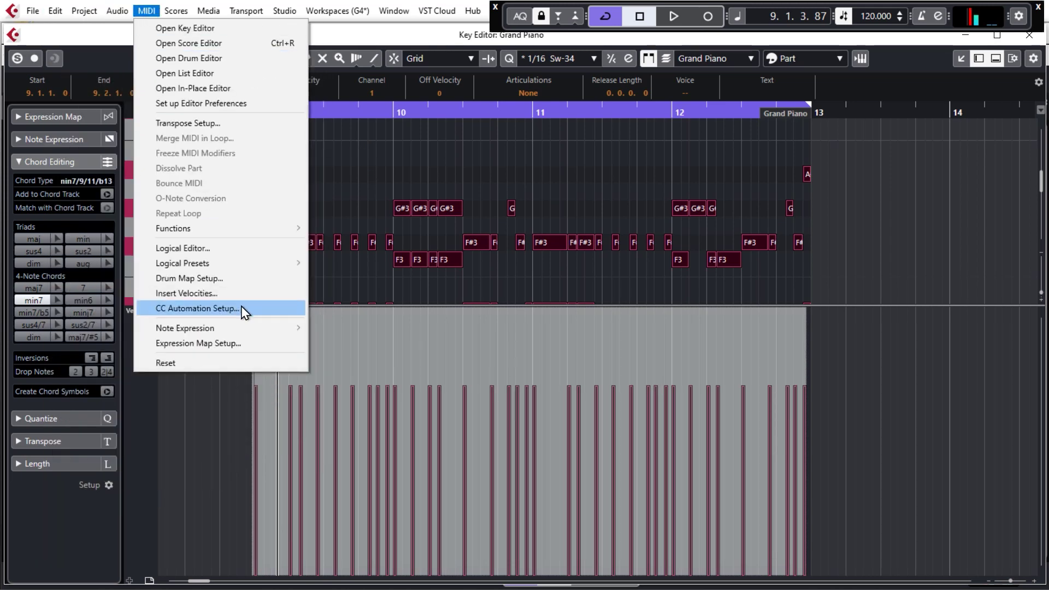
{"action": "mouse_move", "coordinate": [254, 267]}
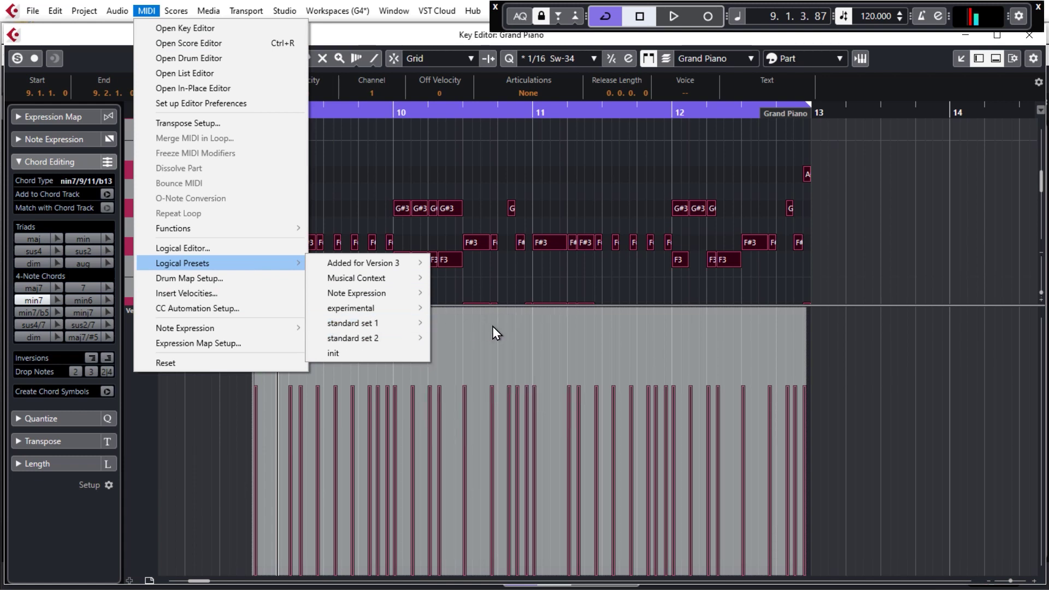
{"action": "left_click", "coordinate": [480, 446]}
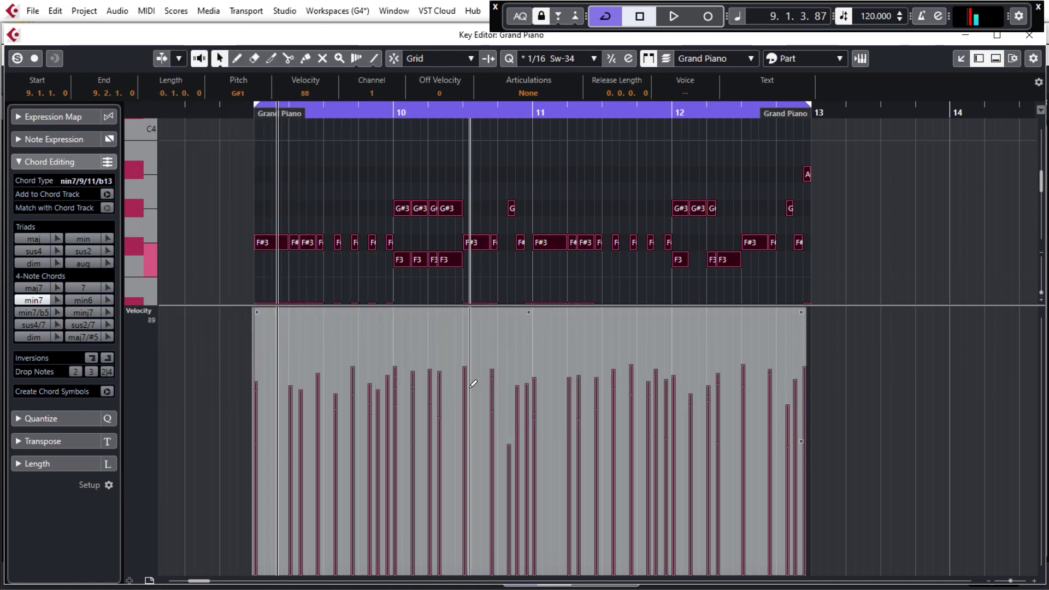
Step: Deselect the notes and audition the randomized velocities several times from bar 9 into the start of bar 10
{"action": "key", "text": "space"}
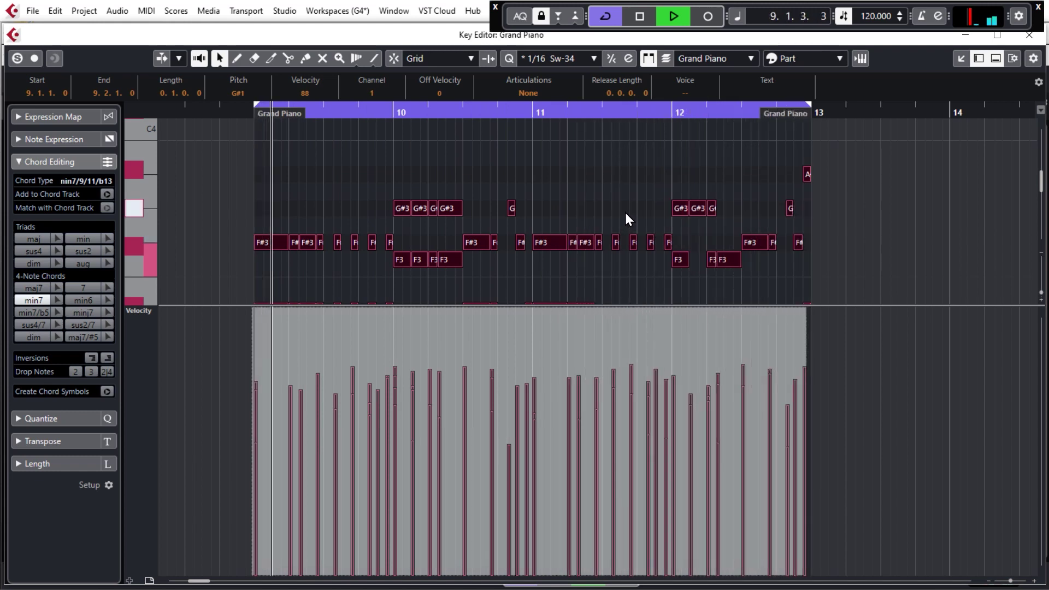
{"action": "key", "text": "space"}
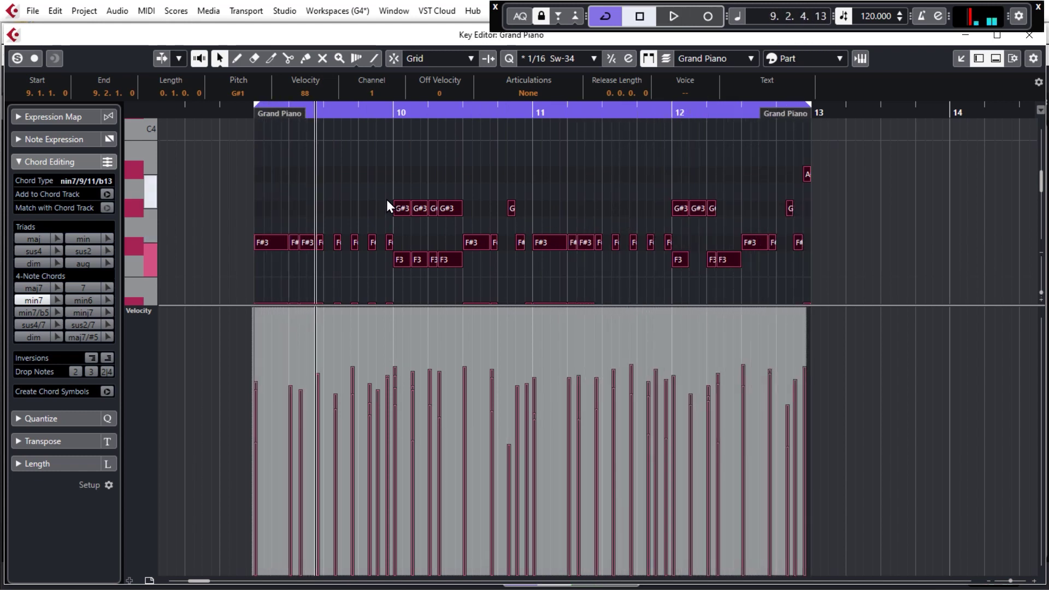
{"action": "left_click", "coordinate": [335, 276]}
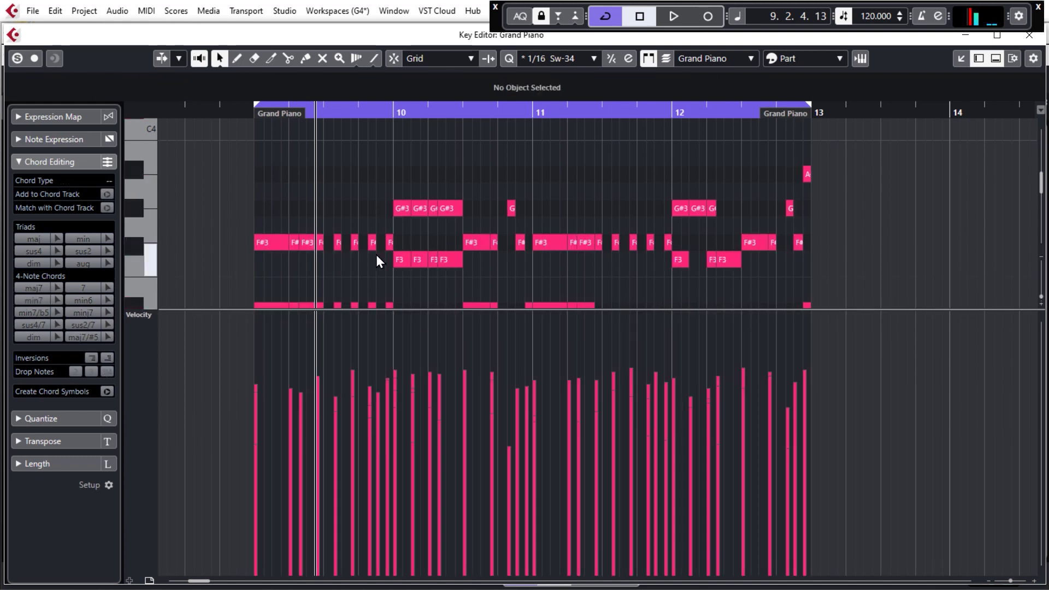
{"action": "scroll", "coordinate": [264, 403], "scroll_direction": "up", "scroll_amount": 2}
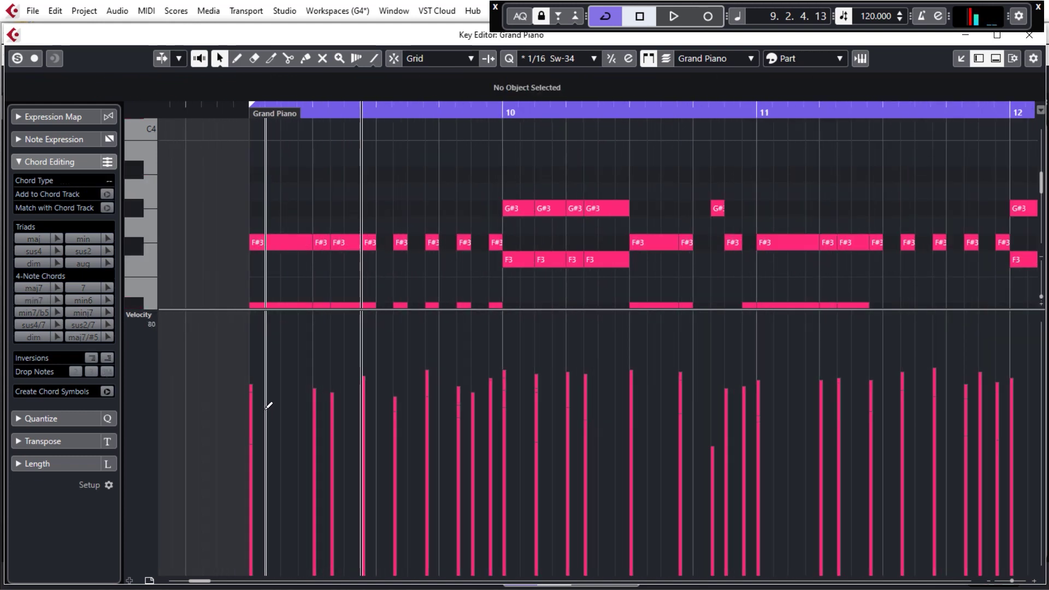
{"action": "left_click", "coordinate": [246, 113]}
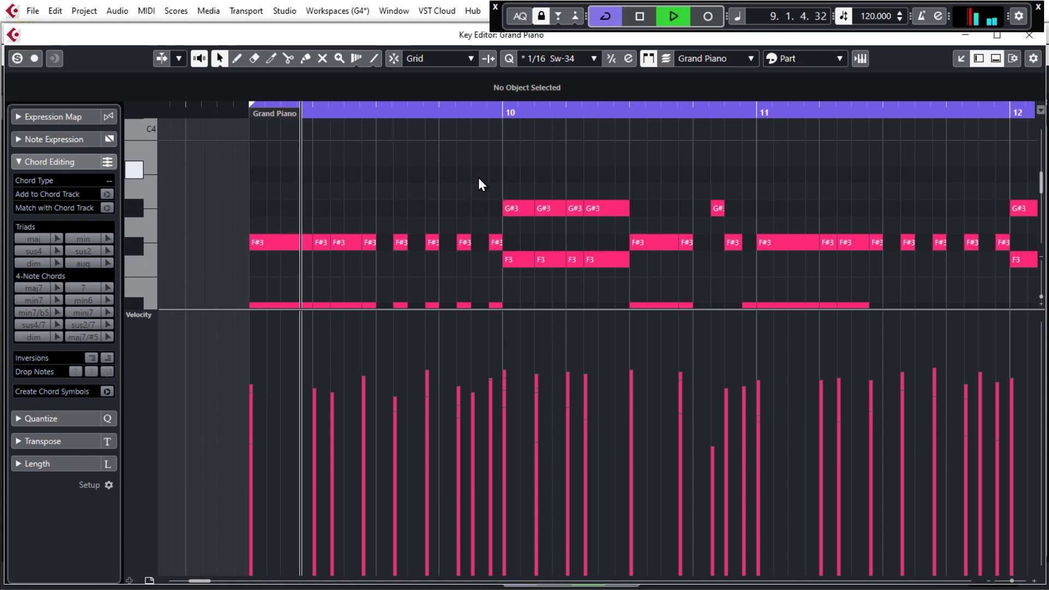
{"action": "key", "text": "space"}
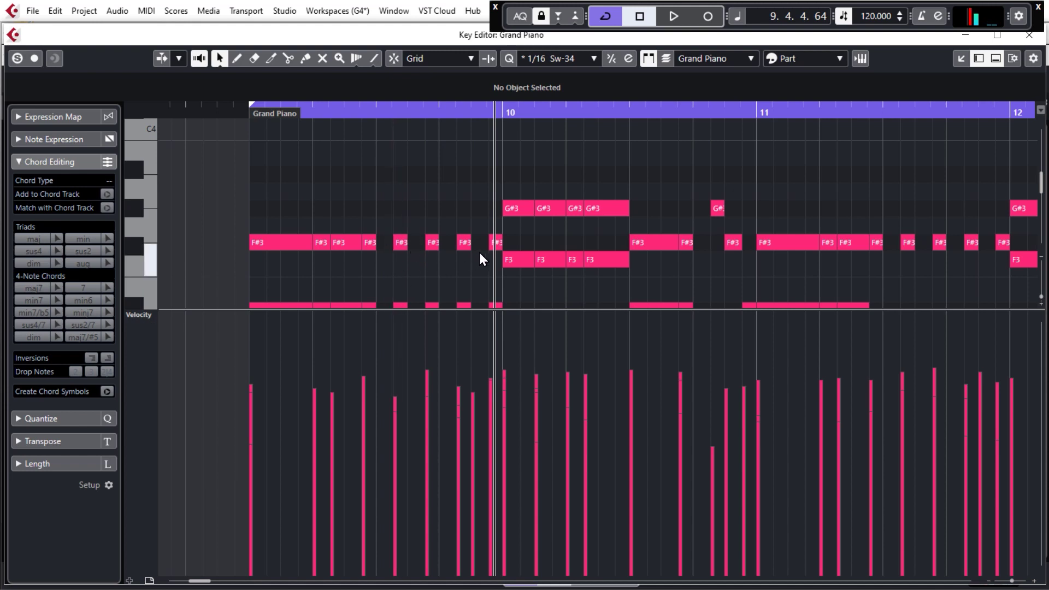
{"action": "key", "text": "space"}
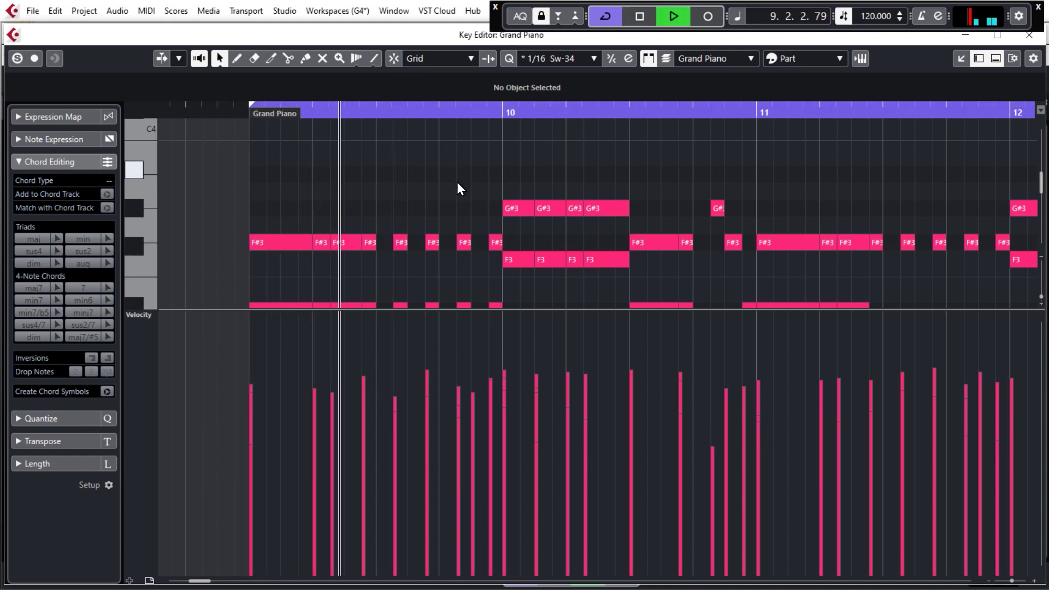
{"action": "key", "text": "space"}
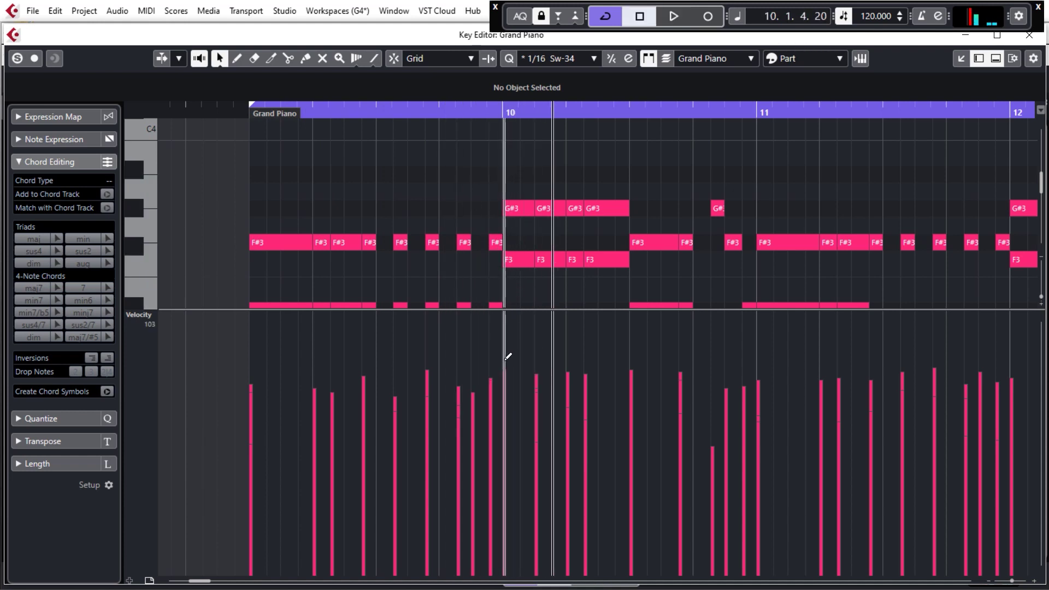
Step: Raise the velocity of the first chord in bar 10 to about 105 and check its selected notes
{"action": "left_click_drag", "start_coordinate": [506, 369], "coordinate": [510, 356]}
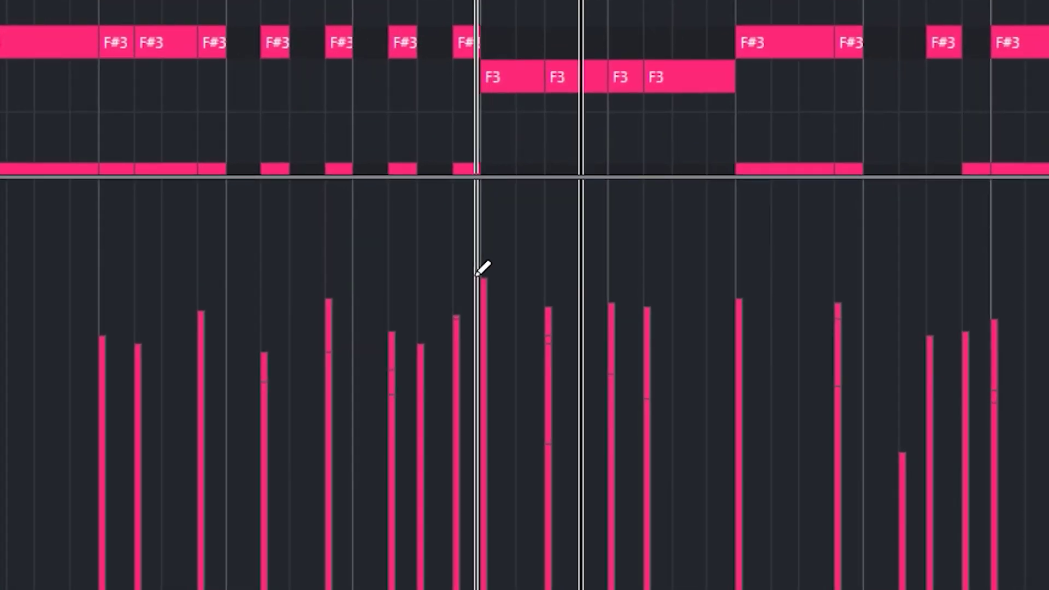
{"action": "mouse_move", "coordinate": [477, 275]}
{"action": "left_mouse_down"}
{"action": "mouse_move", "coordinate": [497, 274]}
{"action": "mouse_move", "coordinate": [487, 274]}
{"action": "left_mouse_up"}
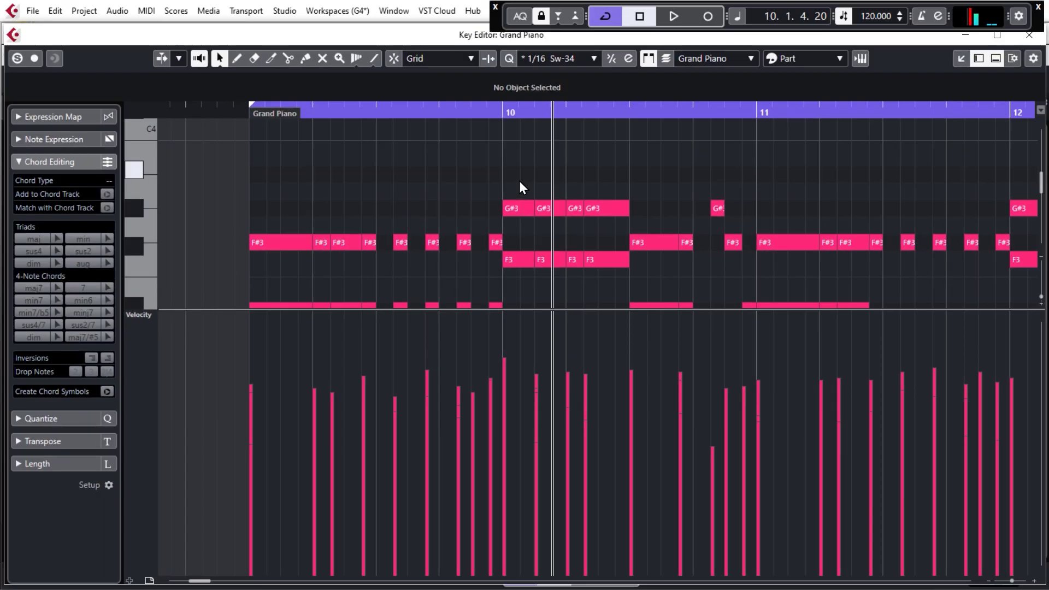
{"action": "scroll", "coordinate": [518, 180], "scroll_direction": "down", "scroll_amount": 5}
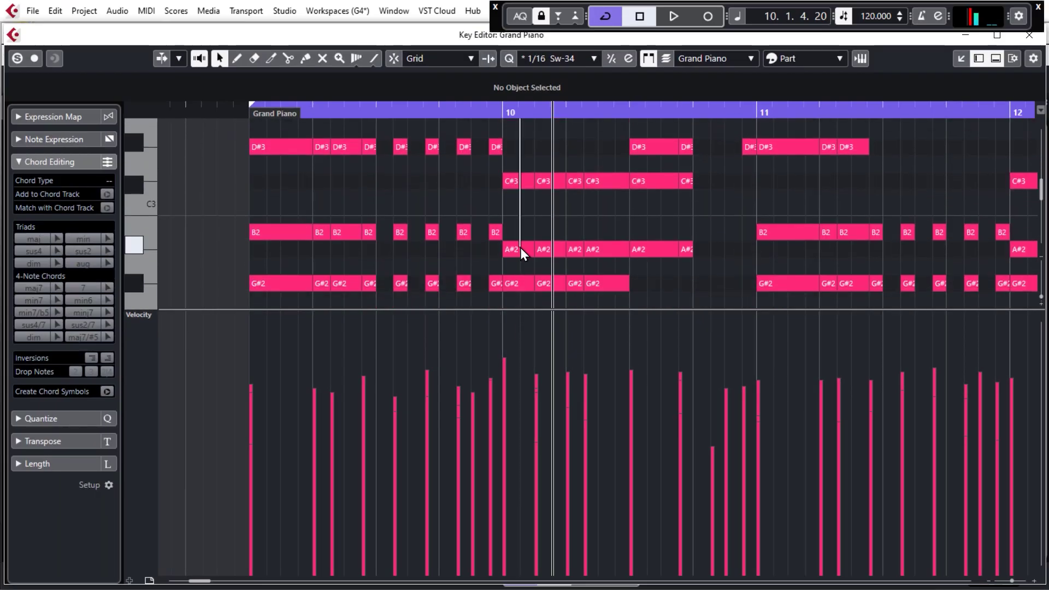
{"action": "left_click_drag", "start_coordinate": [531, 172], "coordinate": [504, 305]}
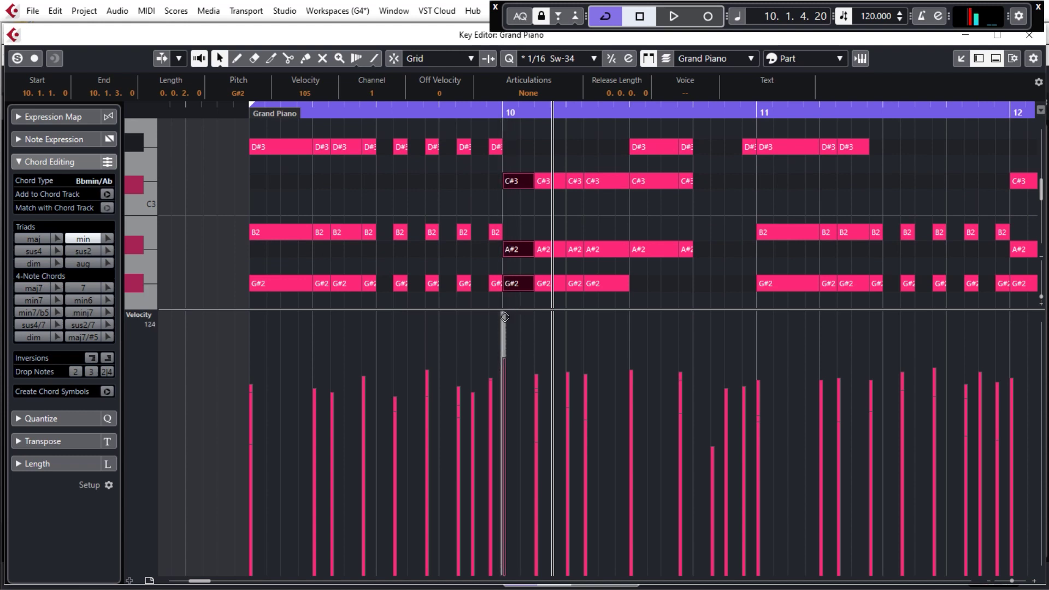
{"action": "left_click", "coordinate": [512, 305]}
Step: Lower the velocity of the first chord in bar 10 by ear while replaying the passage from bar 9
{"action": "left_click", "coordinate": [246, 116]}
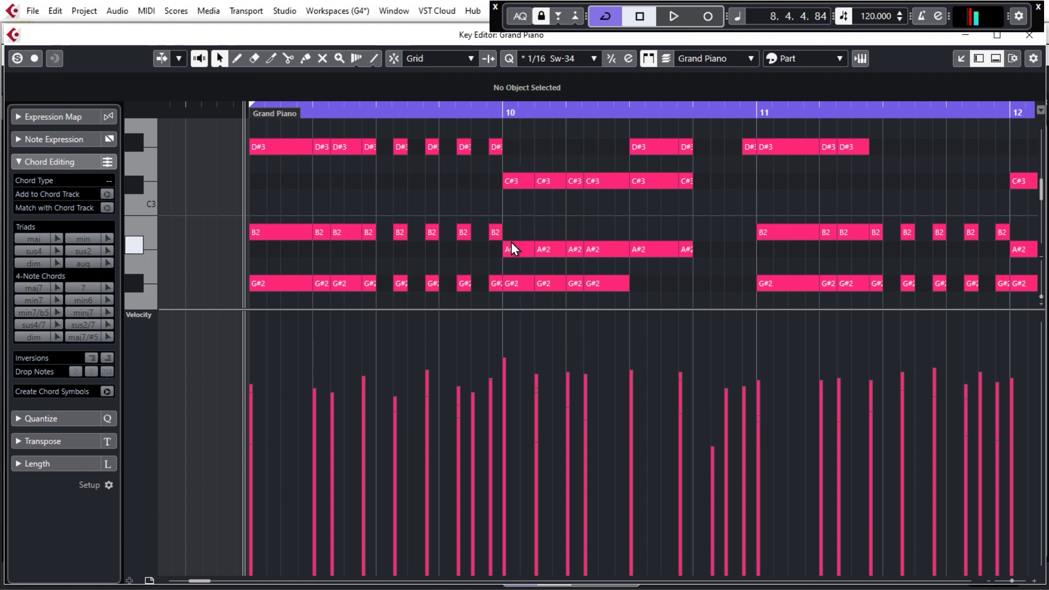
{"action": "key", "text": "space"}
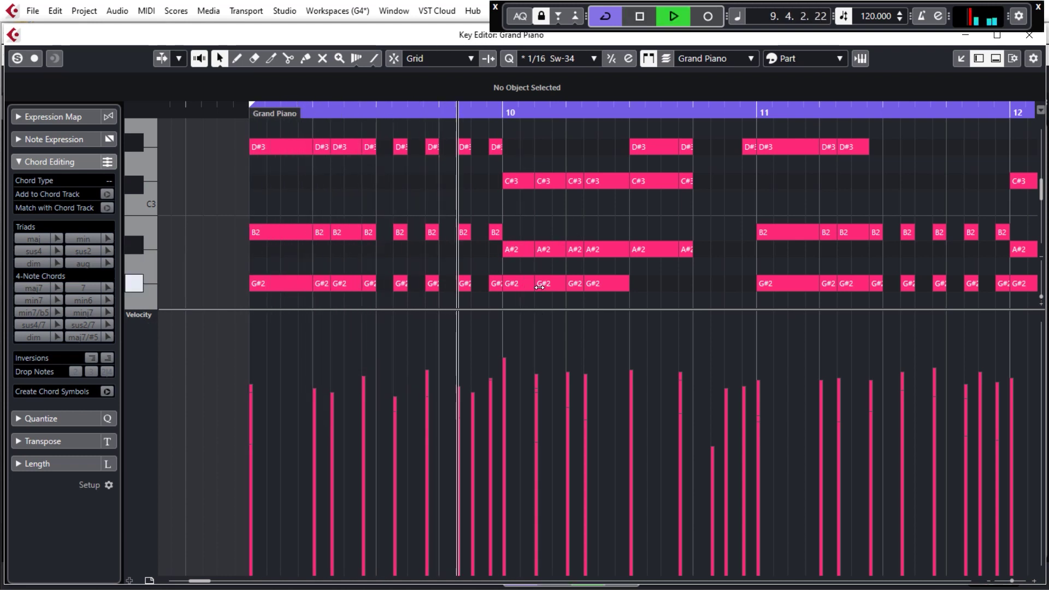
{"action": "key", "text": "space"}
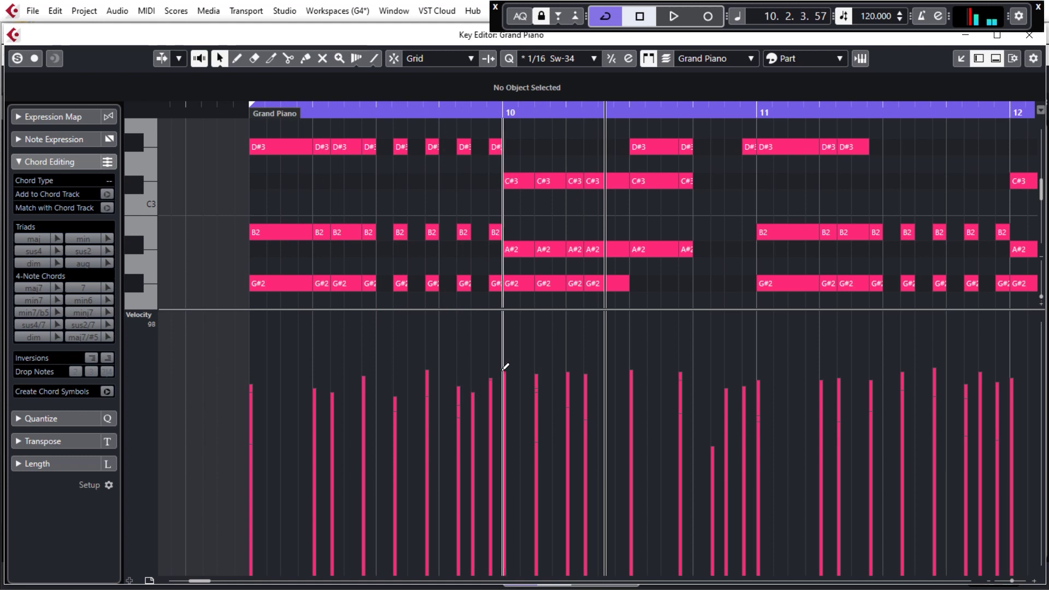
{"action": "left_click", "coordinate": [252, 115]}
{"action": "key", "text": "space"}
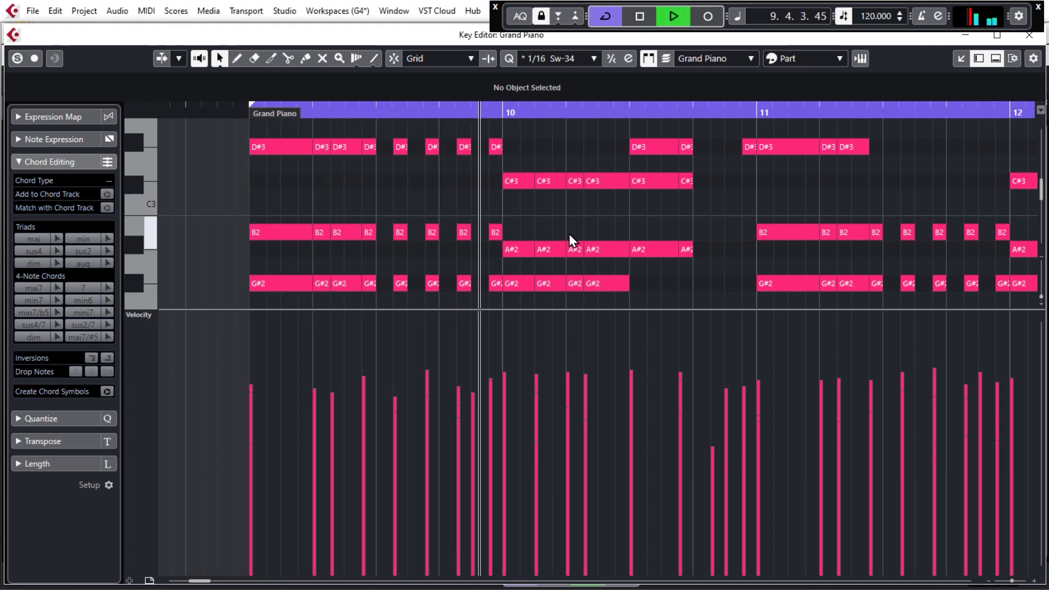
{"action": "key", "text": "space"}
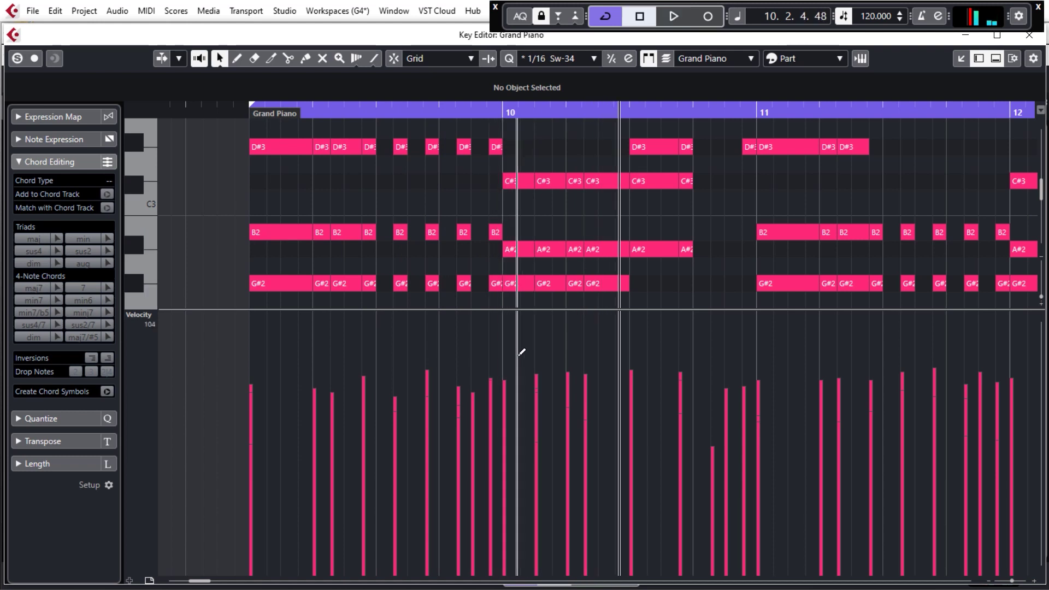
Step: Examine the individual note velocities of the second chord in bar 10, at 10.1.3, from G#2 up to F3
{"action": "scroll", "coordinate": [459, 442], "scroll_direction": "up", "scroll_amount": 2, "text": "ctrl"}
{"action": "scroll", "coordinate": [459, 443], "scroll_direction": "up", "scroll_amount": 3, "text": "ctrl"}
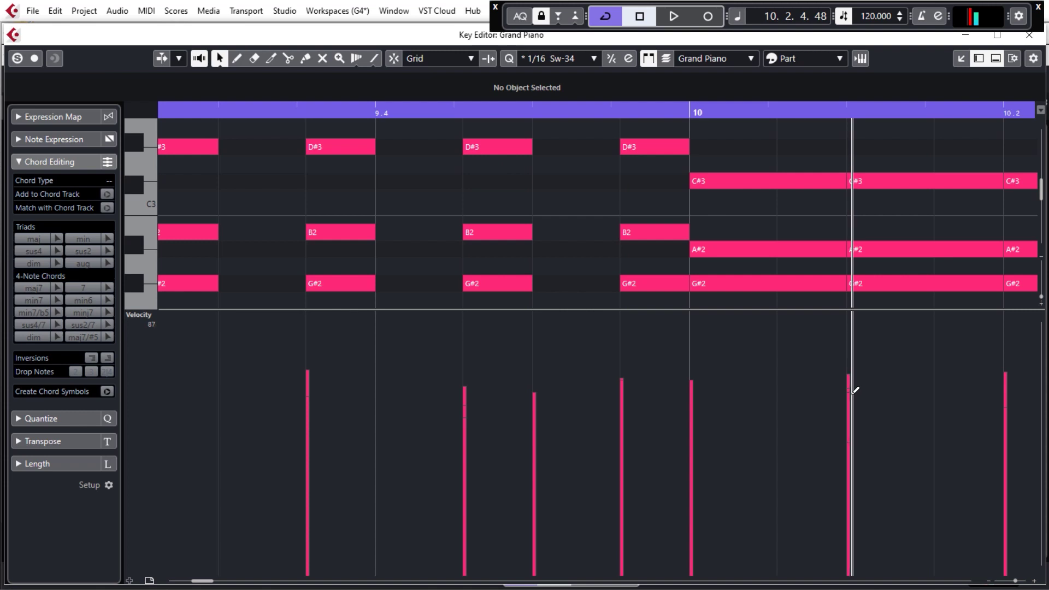
{"action": "scroll", "coordinate": [737, 346], "scroll_direction": "down", "scroll_amount": 4, "text": "ctrl"}
{"action": "left_click", "coordinate": [720, 284]}
{"action": "left_click", "coordinate": [719, 250]}
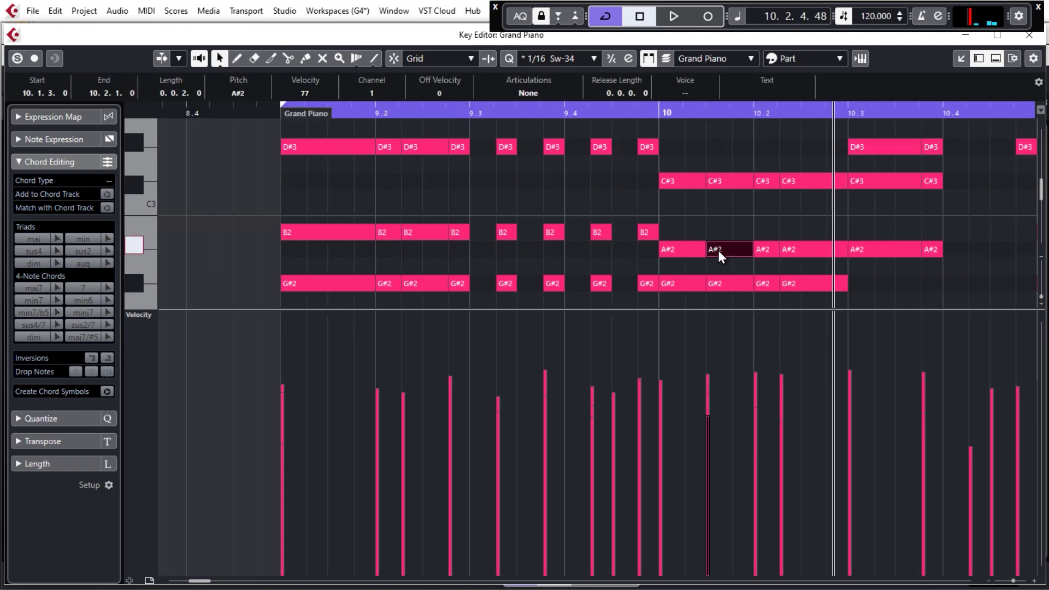
{"action": "left_click", "coordinate": [724, 181]}
{"action": "scroll", "coordinate": [733, 241], "scroll_direction": "up", "scroll_amount": 3}
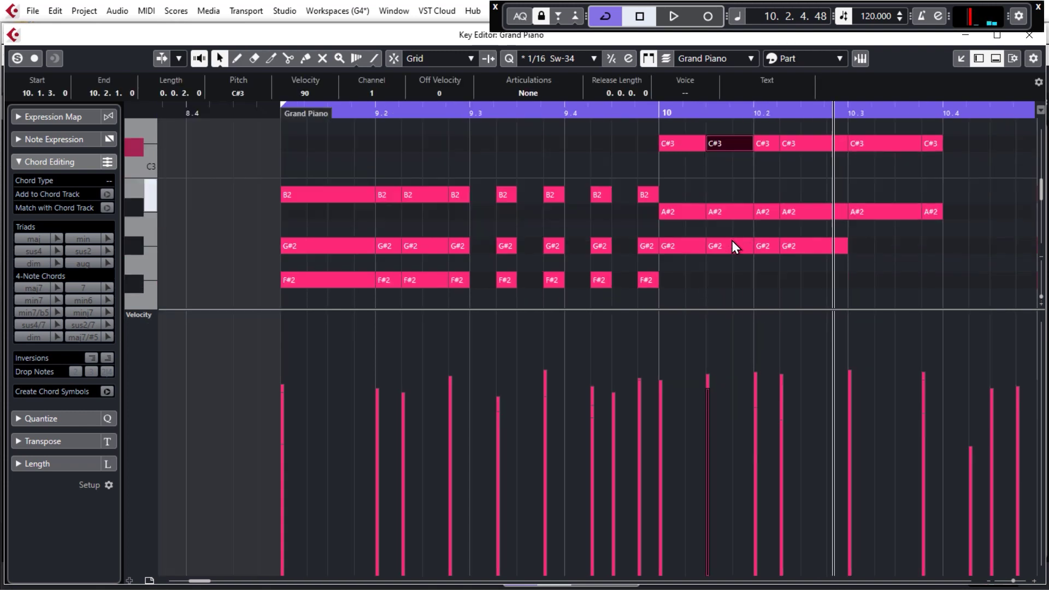
{"action": "left_click", "coordinate": [730, 209]}
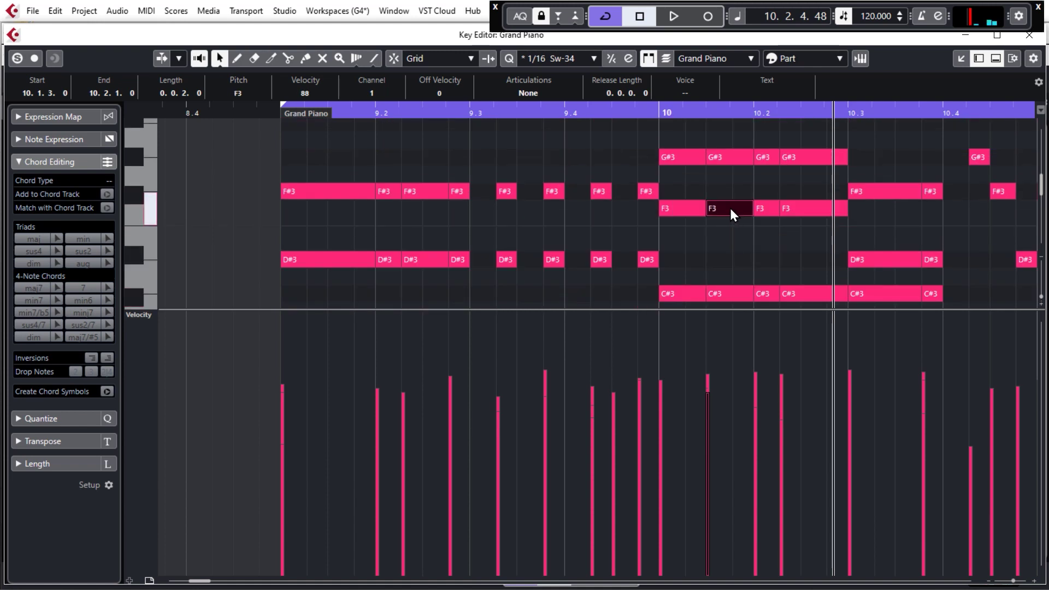
Step: Set the velocity of the second bar 10 chord's G#3 note to 93 and audition from bar 9
{"action": "left_click", "coordinate": [724, 156]}
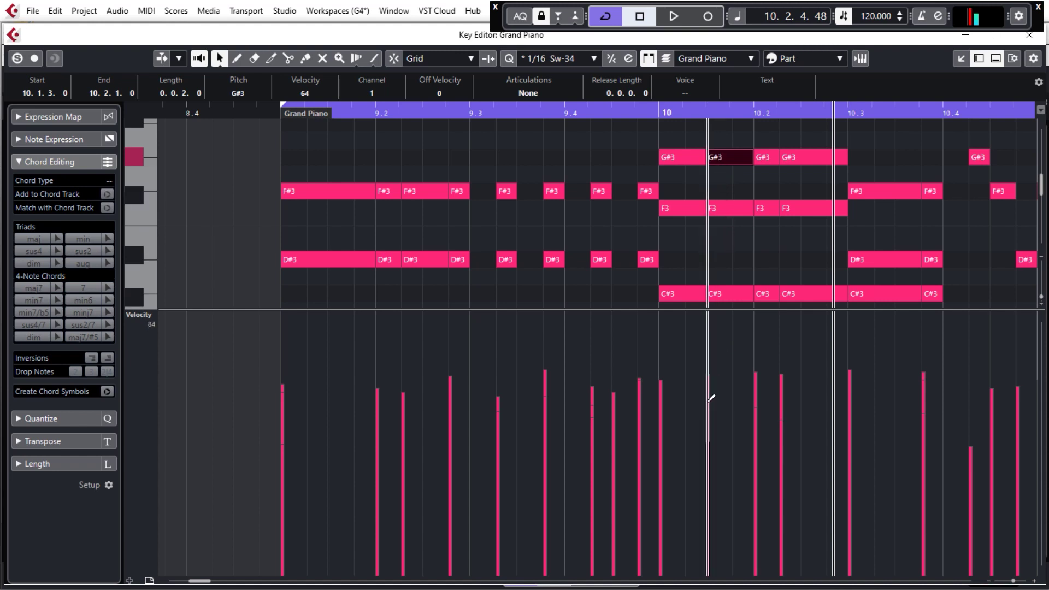
{"action": "left_click_drag", "start_coordinate": [709, 398], "coordinate": [711, 386]}
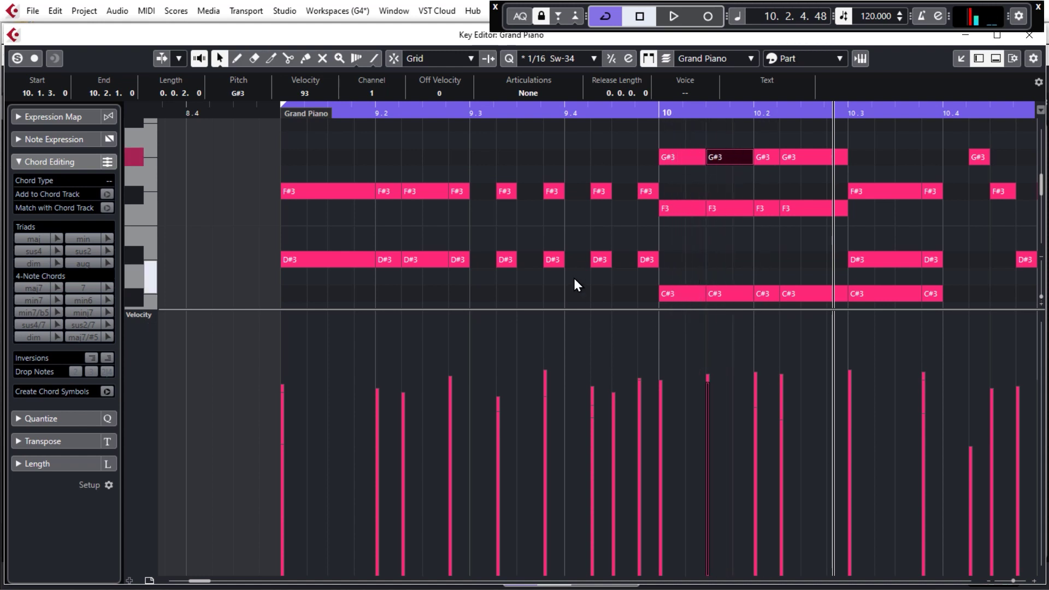
{"action": "left_click", "coordinate": [276, 115]}
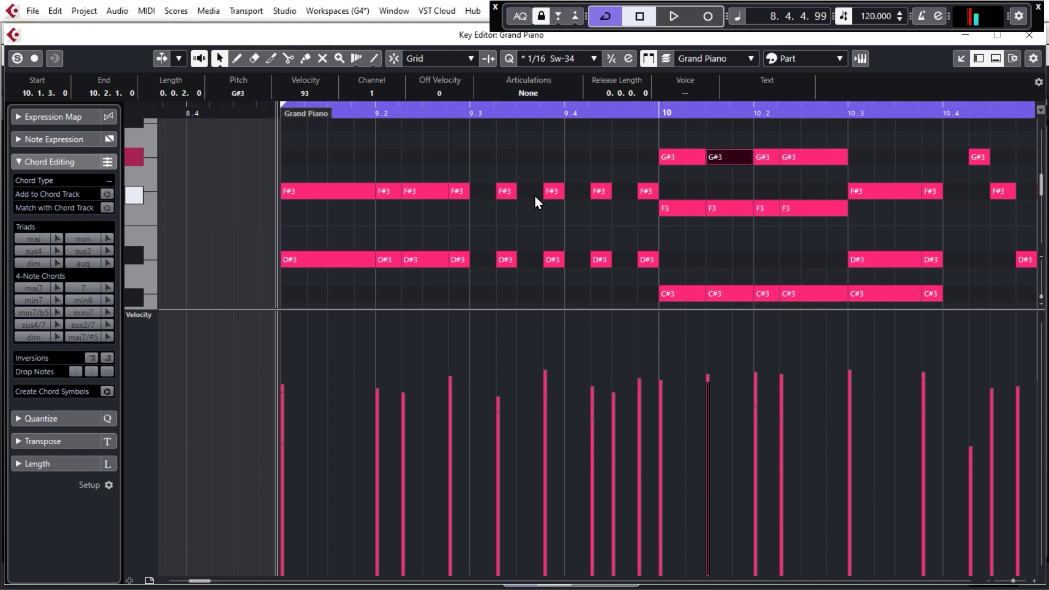
{"action": "key", "text": "space"}
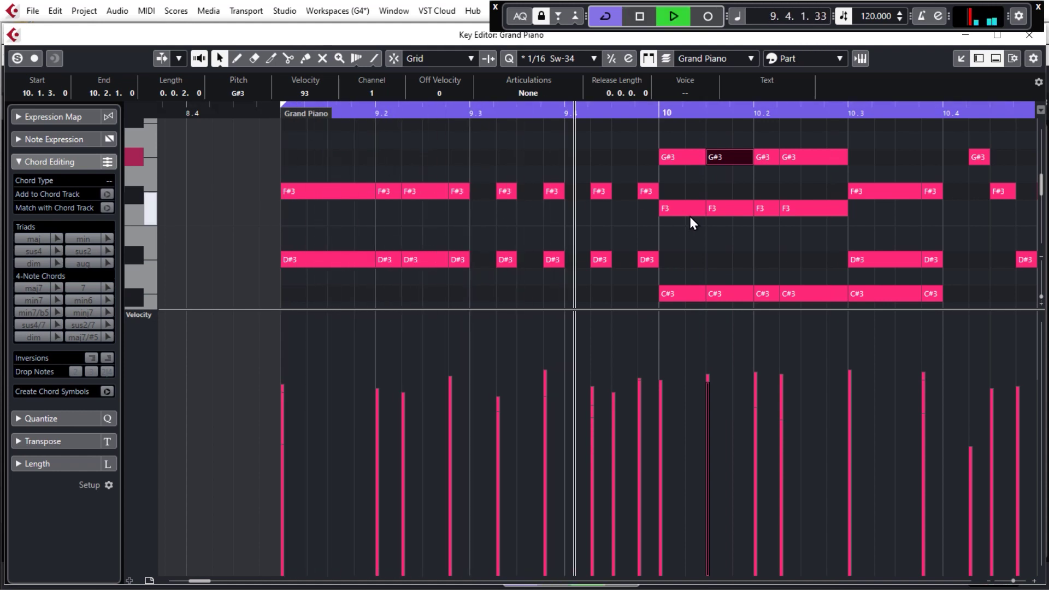
{"action": "key", "text": "space"}
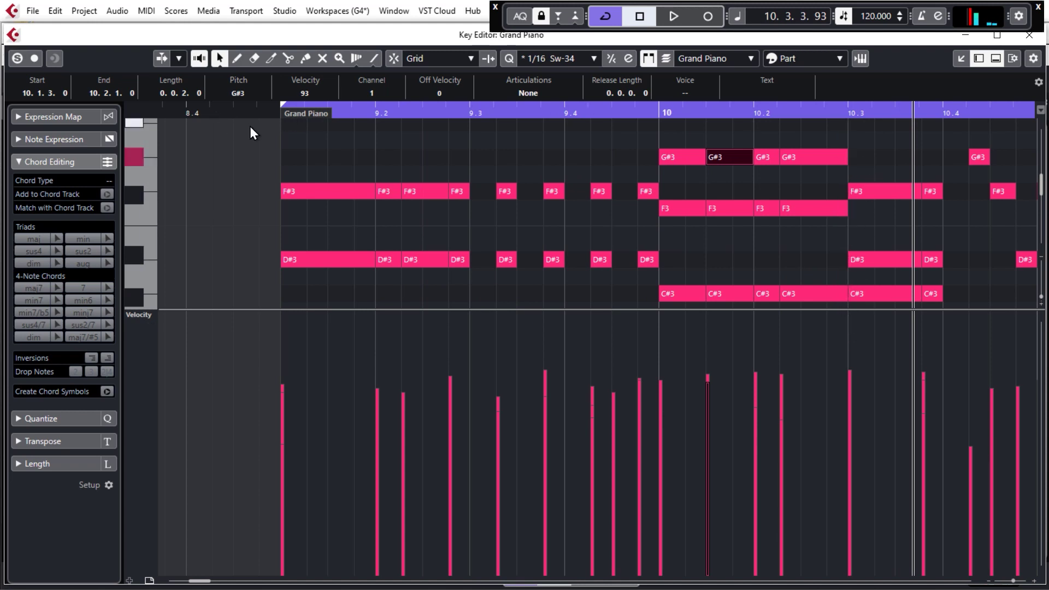
Step: Replay the passage from bar 9 and set the velocity of the chord at 10.3 to about 100
{"action": "left_click", "coordinate": [275, 111]}
{"action": "key", "text": "space"}
{"action": "left_click_drag", "start_coordinate": [874, 155], "coordinate": [871, 294]}
{"action": "left_click", "coordinate": [881, 155]}
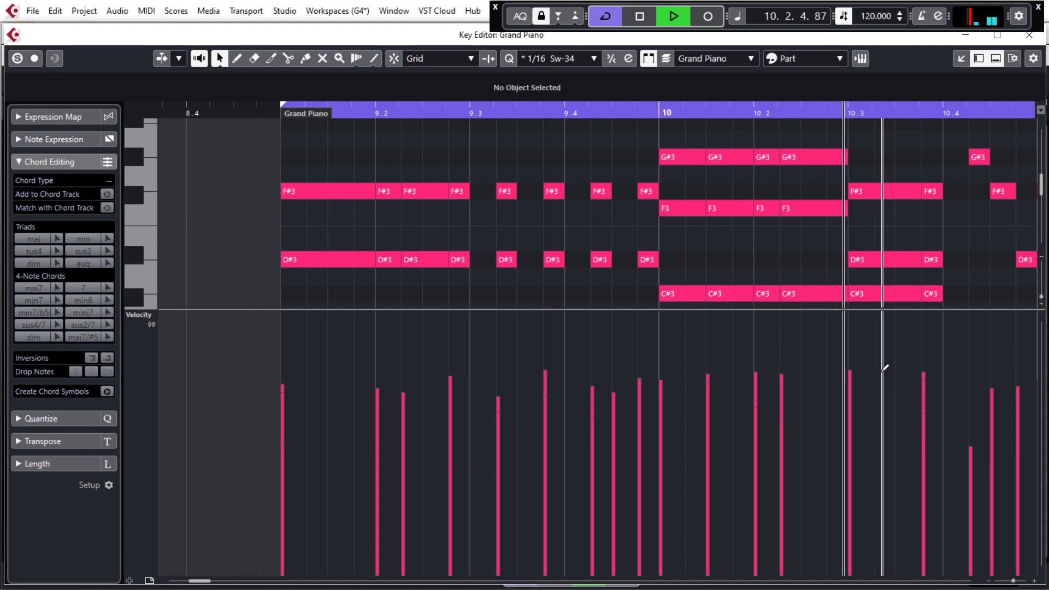
{"action": "key", "text": "space"}
{"action": "left_click", "coordinate": [850, 366]}
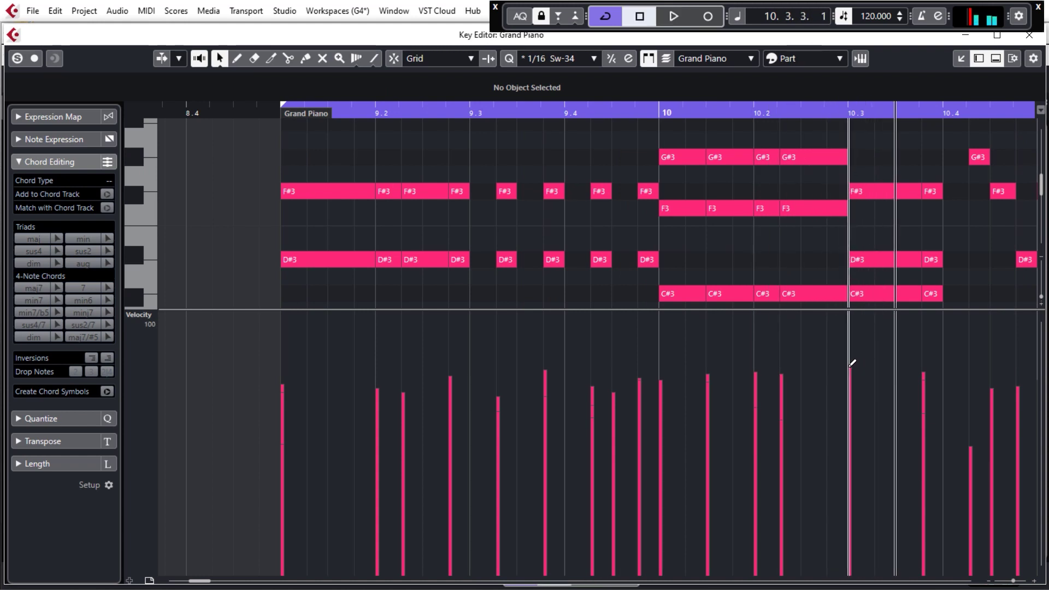
Step: Audition the adjusted velocities from bar 9 through bar 10, showing the whole part up to bar 13
{"action": "left_click", "coordinate": [294, 115]}
{"action": "key", "text": "space"}
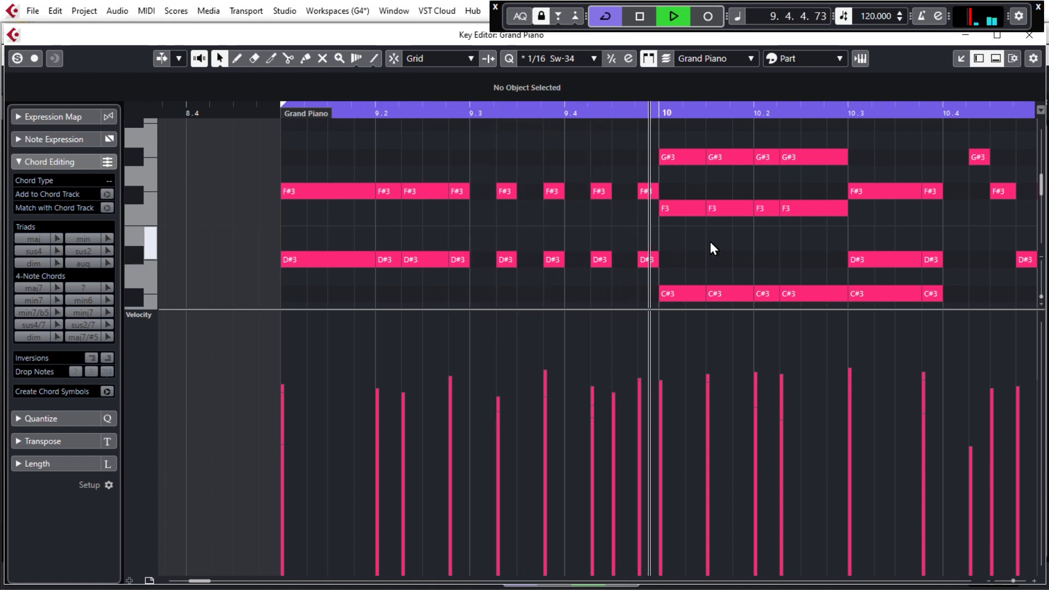
{"action": "key", "text": "space"}
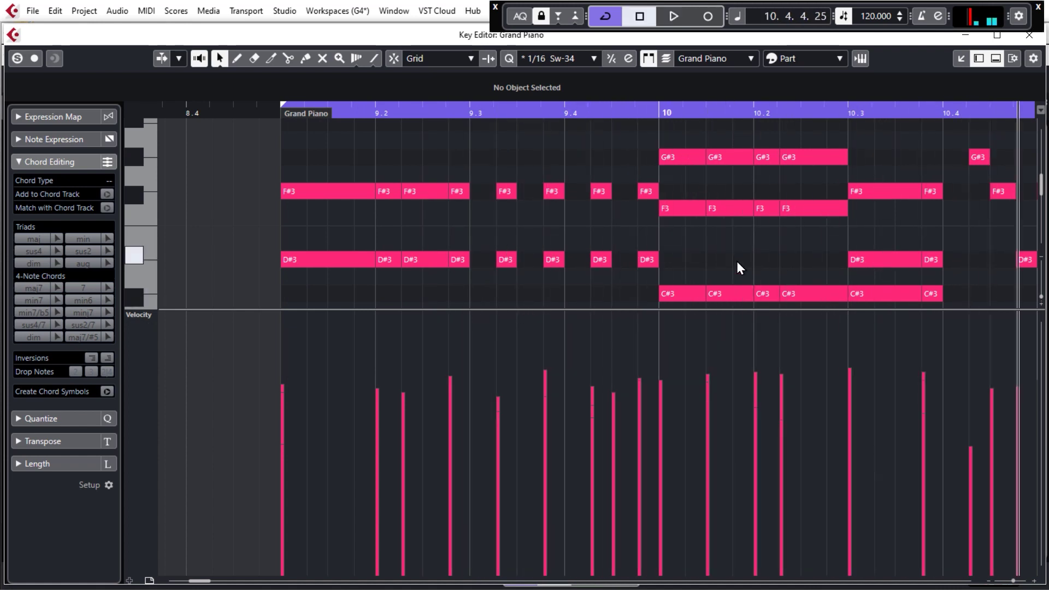
{"action": "scroll", "coordinate": [260, 297], "scroll_direction": "down", "scroll_amount": 3}
{"action": "left_click", "coordinate": [266, 112]}
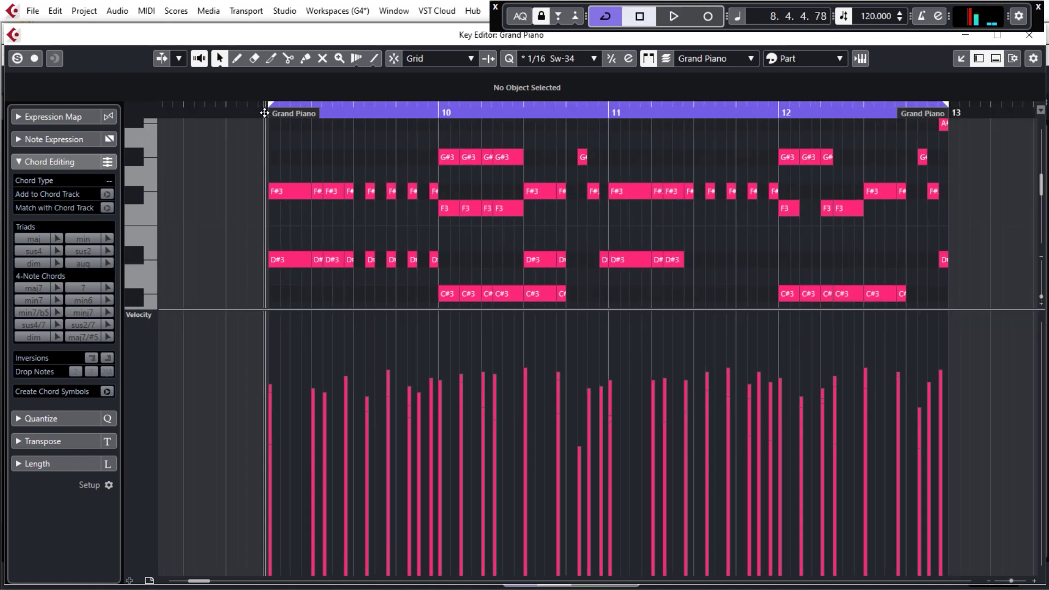
{"action": "key", "text": "space"}
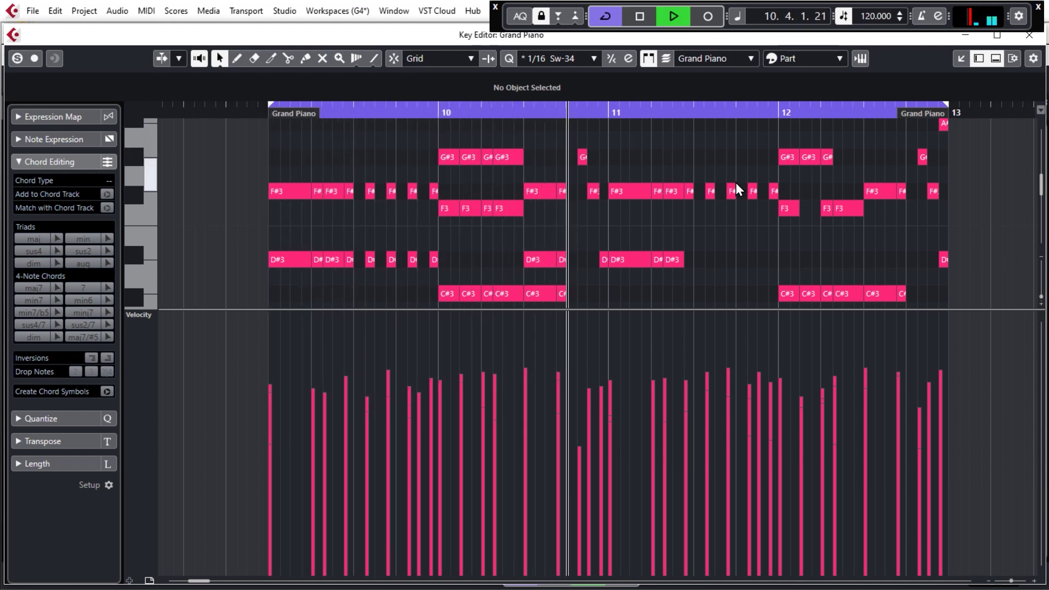
Step: Stop playback and examine the individual note velocities of the first chord in bar 11, from G#2 up to F#3
{"action": "key", "text": "space"}
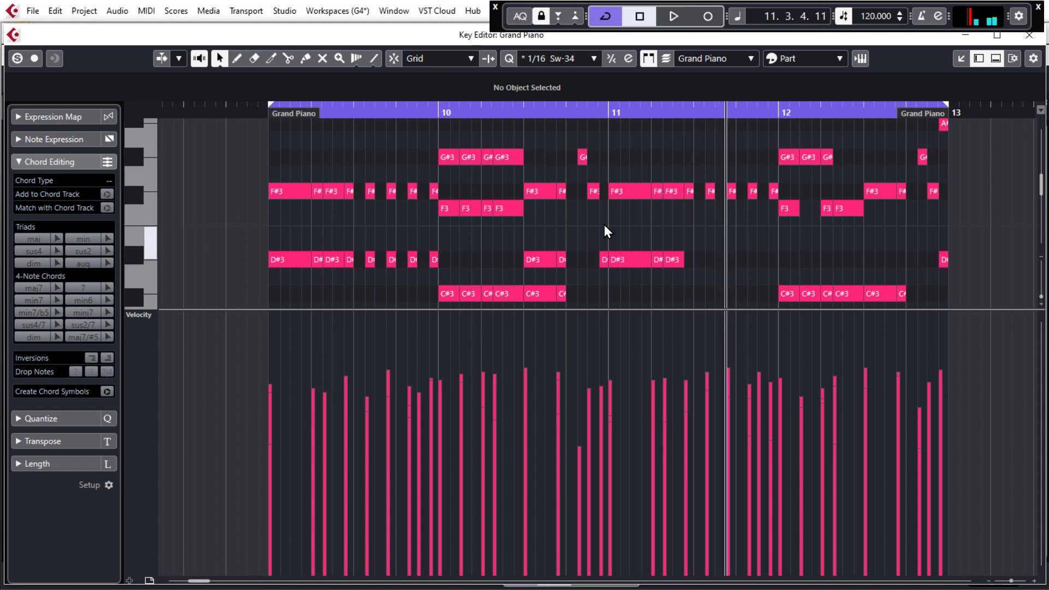
{"action": "left_click", "coordinate": [624, 261]}
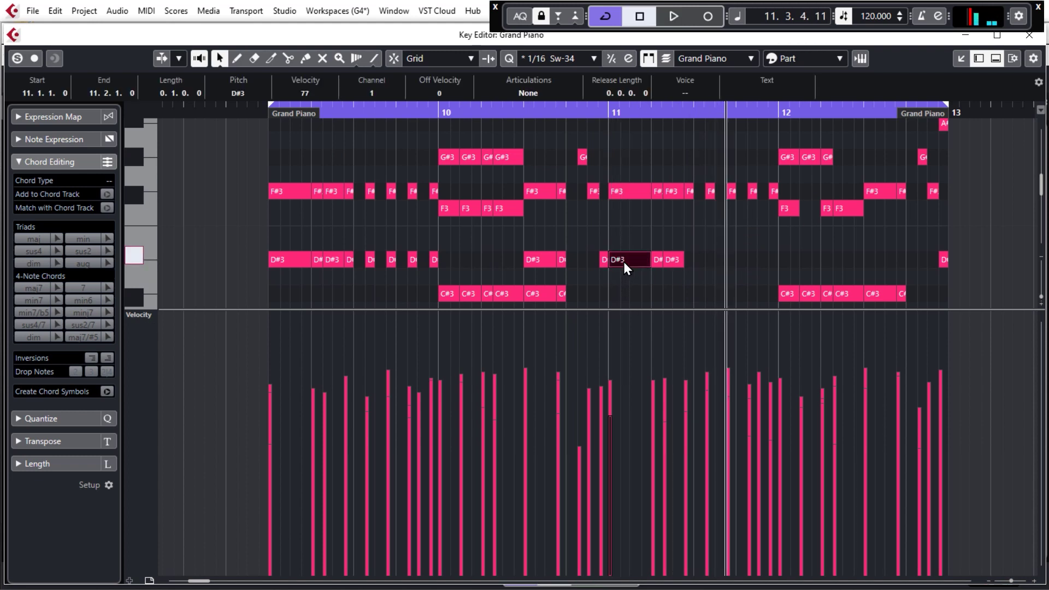
{"action": "left_click", "coordinate": [623, 195]}
{"action": "scroll", "coordinate": [632, 228], "scroll_direction": "down", "scroll_amount": 3}
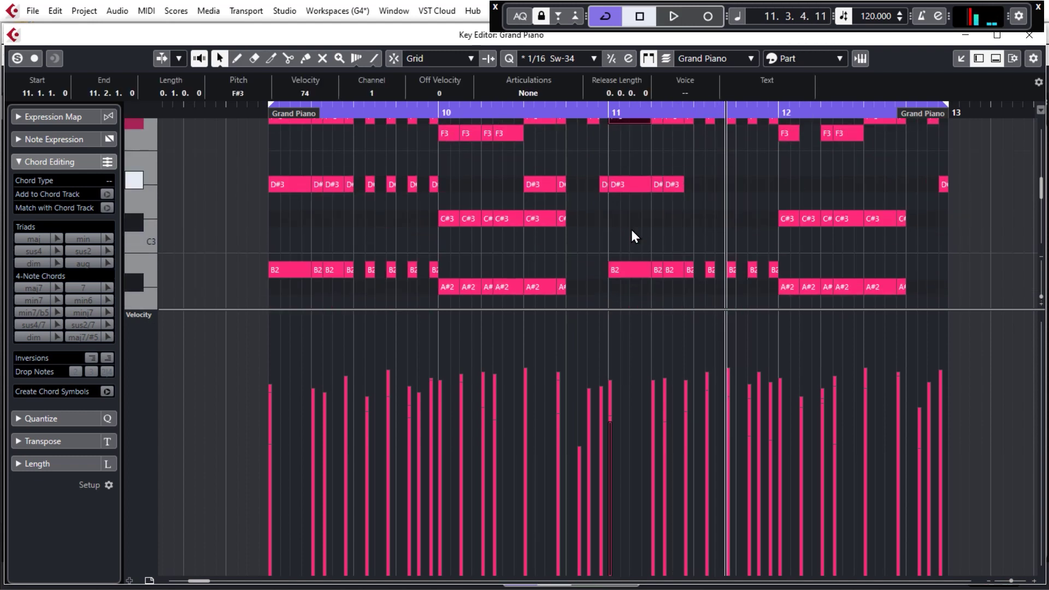
{"action": "left_click", "coordinate": [625, 148]}
{"action": "left_click", "coordinate": [627, 230]}
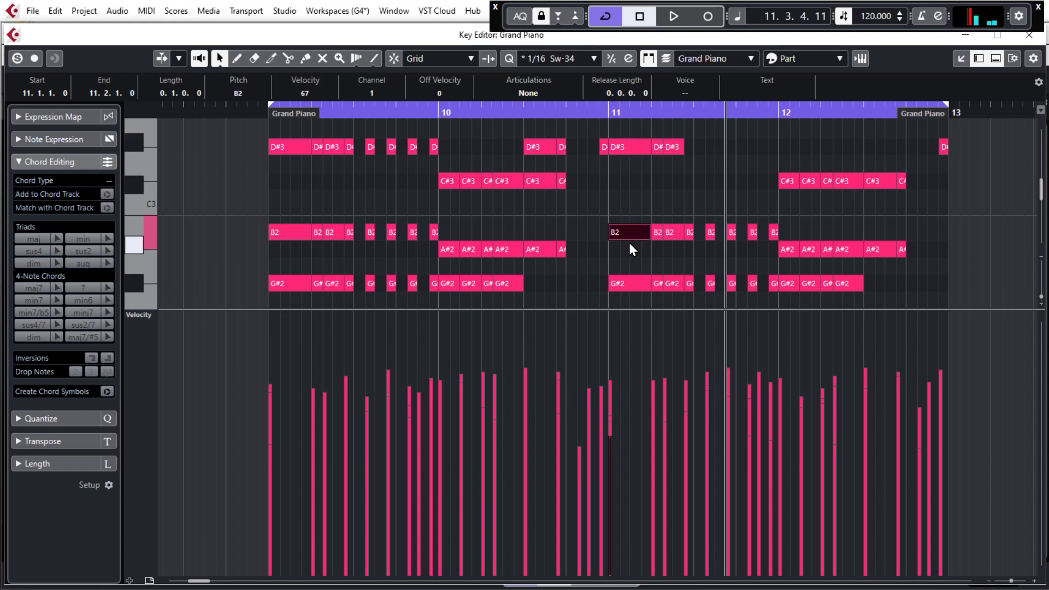
{"action": "left_click", "coordinate": [632, 280]}
Step: Set the first bar 11 chord's B2 velocity to 89 and its D#3 velocity to 88, and audition from bar 9
{"action": "left_click", "coordinate": [631, 233]}
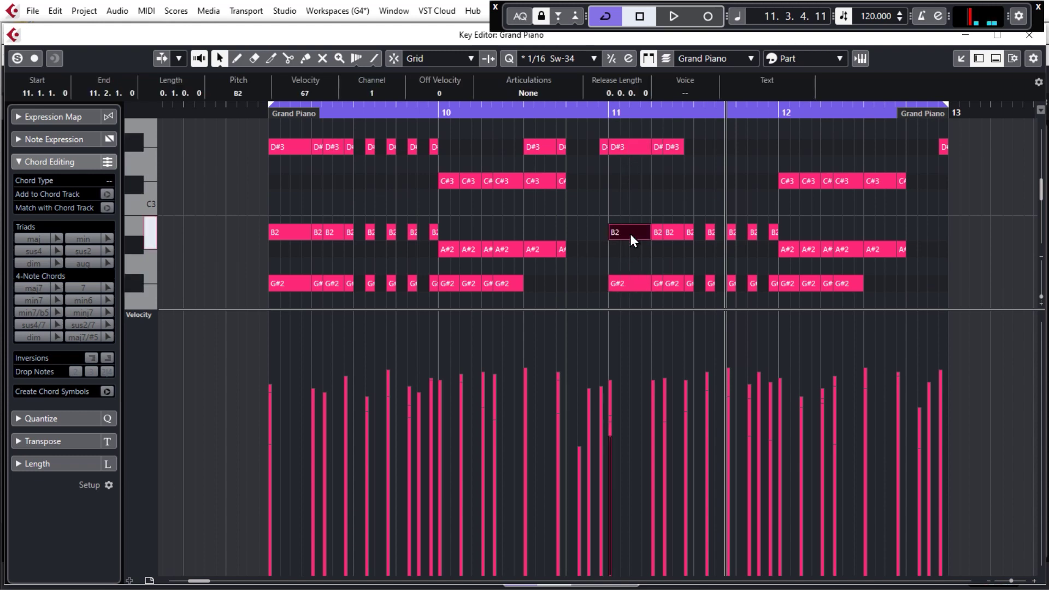
{"action": "left_click_drag", "start_coordinate": [610, 412], "coordinate": [617, 386]}
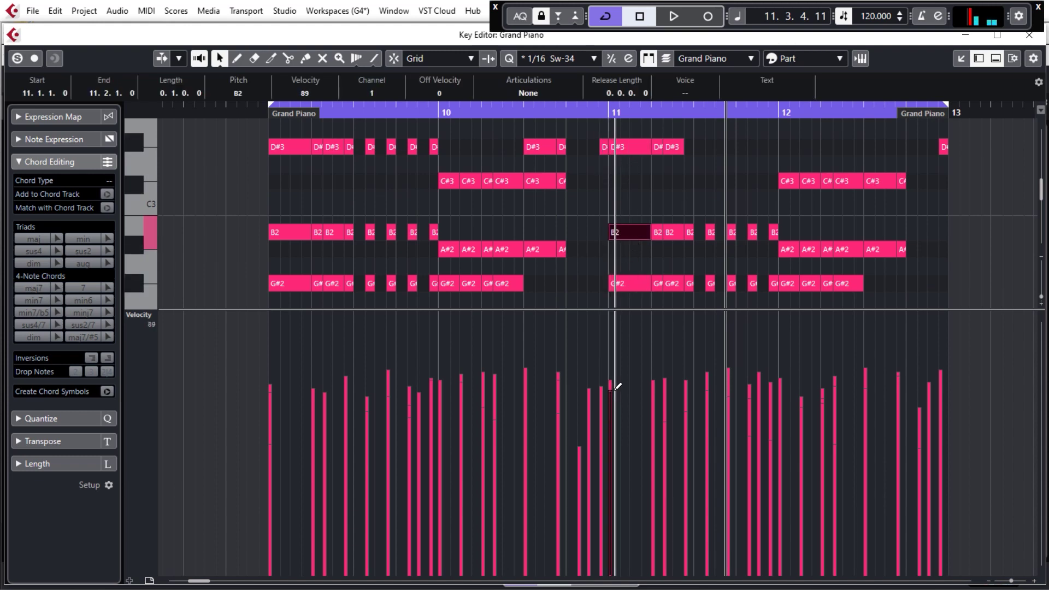
{"action": "left_click", "coordinate": [628, 149]}
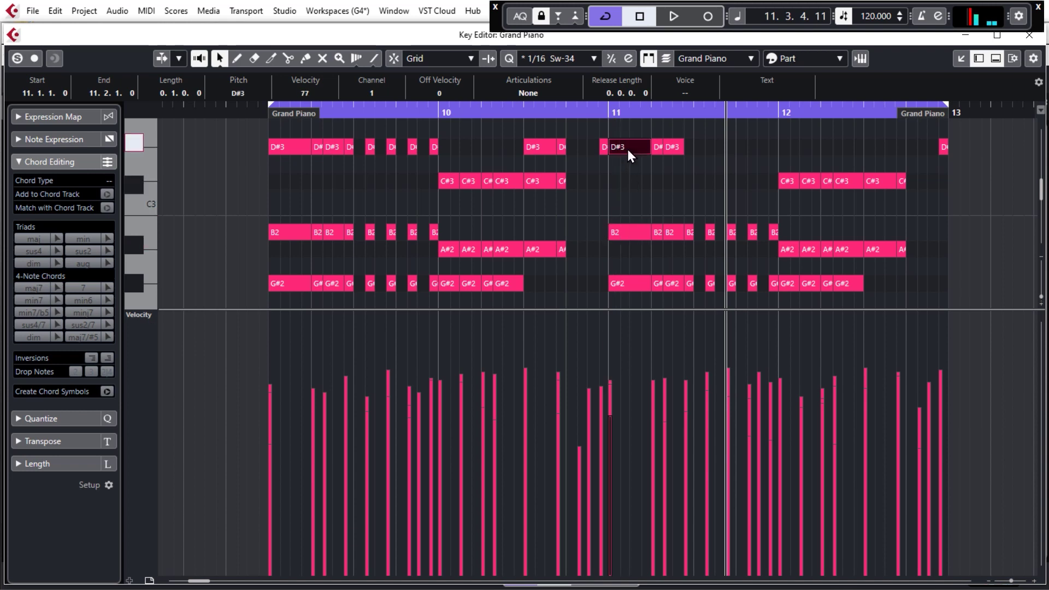
{"action": "left_click", "coordinate": [272, 109]}
{"action": "key", "text": "space"}
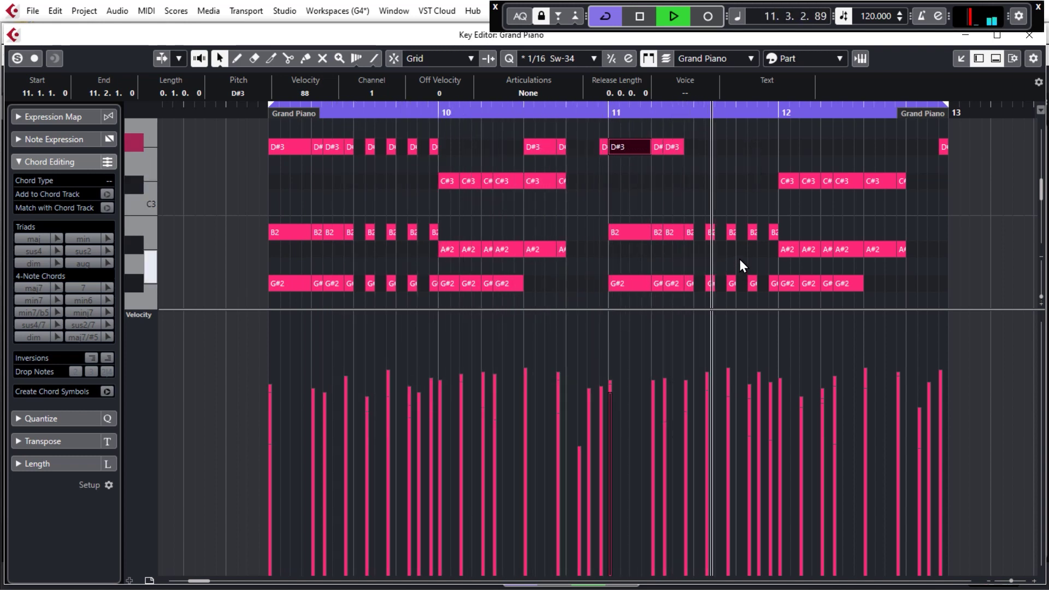
{"action": "key", "text": "space"}
Step: Set the first bar 12 chord's velocity to 98, raise the second chord's velocity, and audition the change
{"action": "left_click_drag", "start_coordinate": [786, 152], "coordinate": [790, 298]}
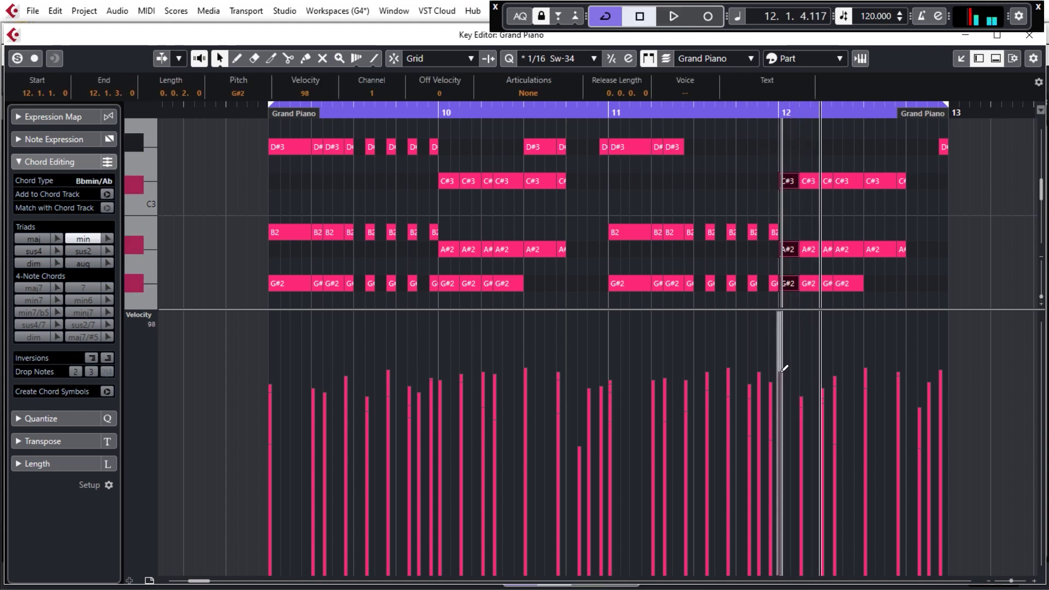
{"action": "left_click_drag", "start_coordinate": [784, 369], "coordinate": [804, 380]}
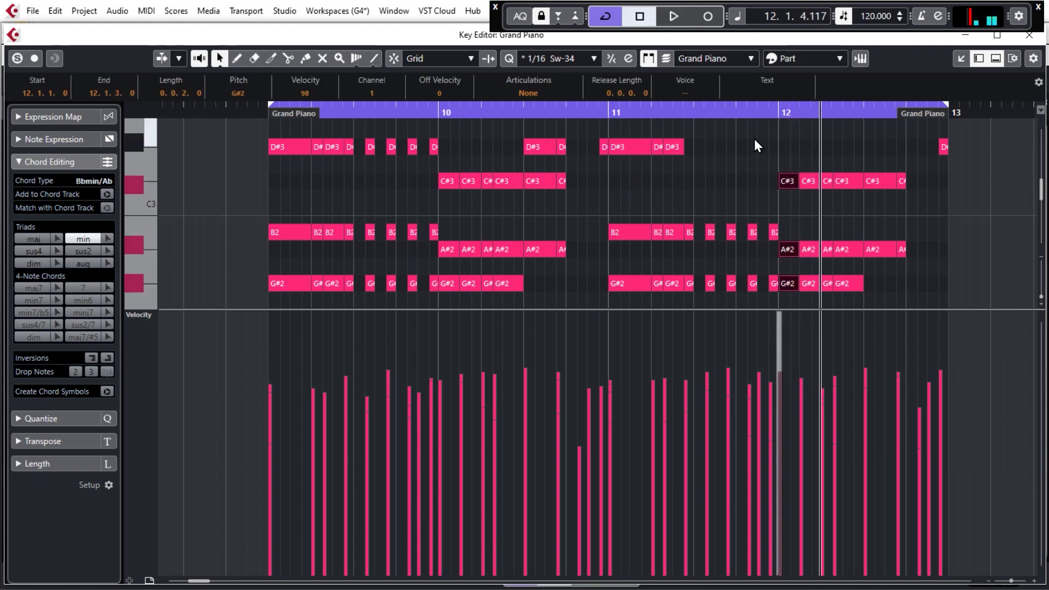
{"action": "key", "text": "space"}
{"action": "left_click", "coordinate": [842, 147]}
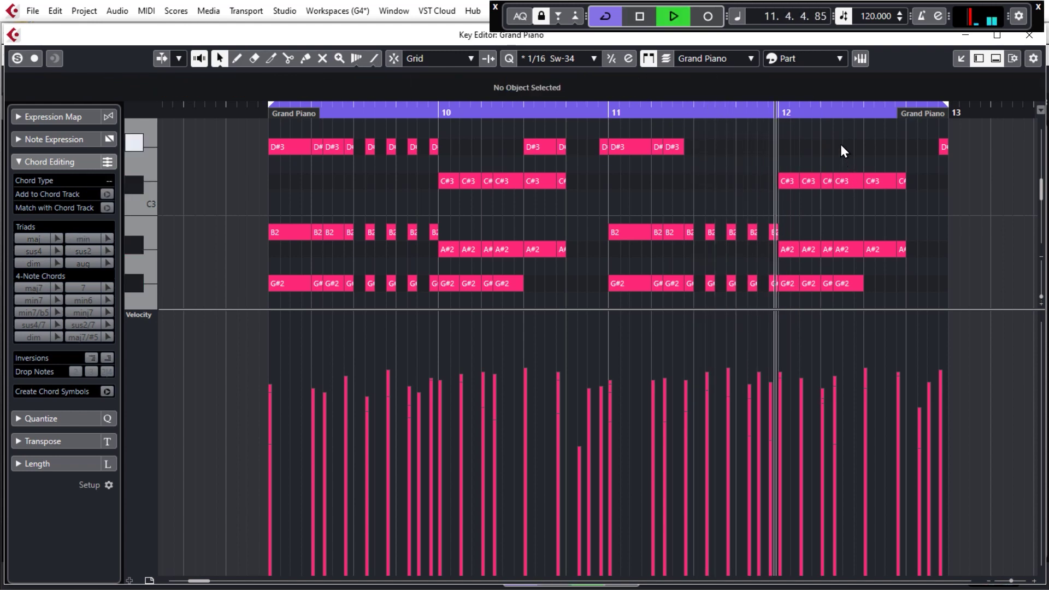
{"action": "key", "text": "space"}
Step: Raise the velocities of the chord at 12.3 and the chord following it, and audition the passage
{"action": "left_click", "coordinate": [867, 356]}
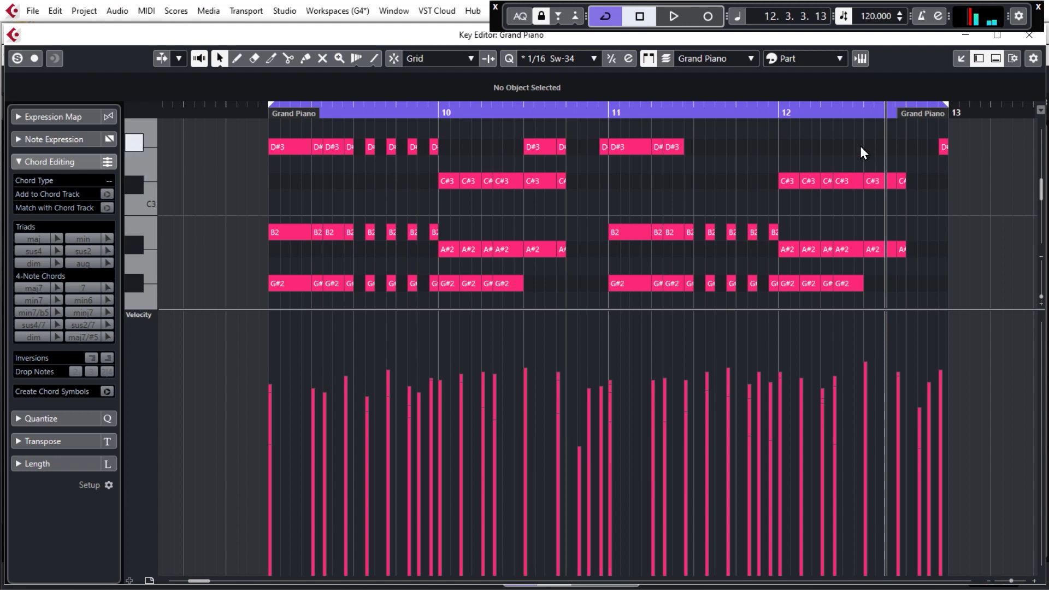
{"action": "key", "text": "space"}
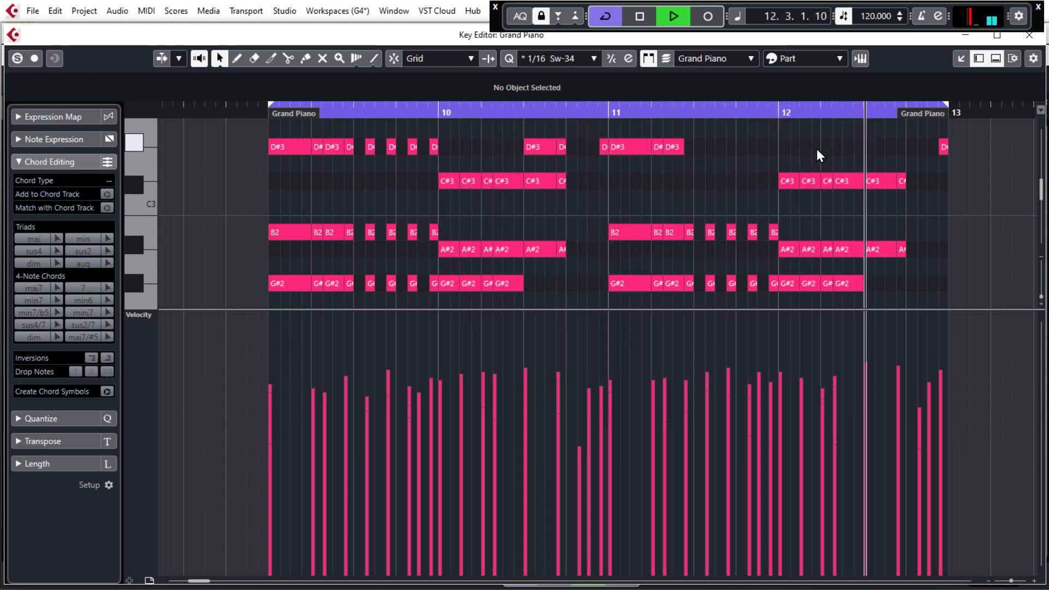
{"action": "key", "text": "space"}
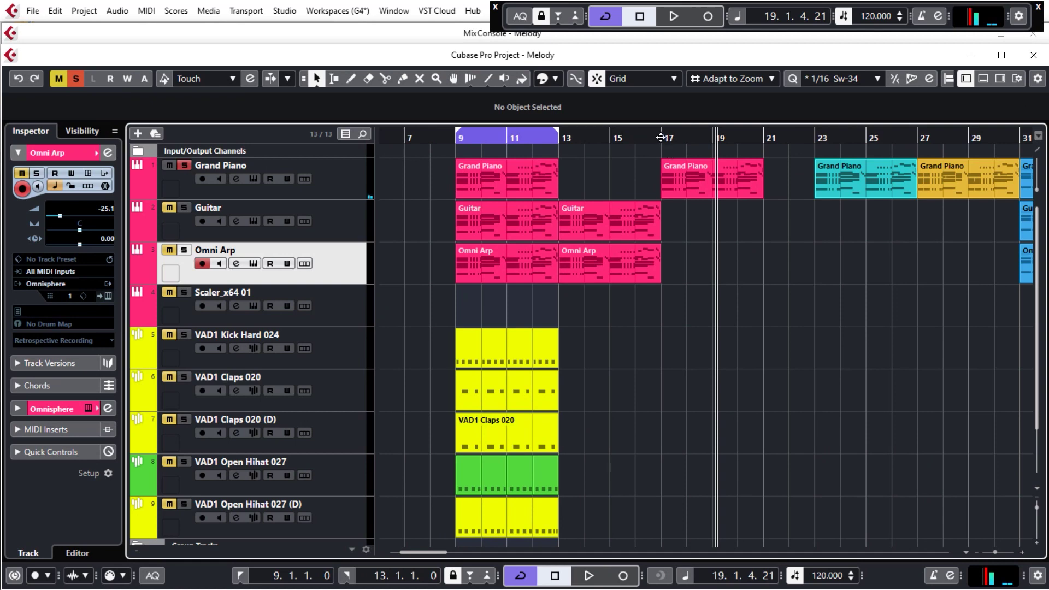
Step: Check the Grand Piano part at bar 17, then move it to bar 13 directly after the edited part
{"action": "left_click", "coordinate": [661, 138]}
{"action": "double_click", "coordinate": [664, 174]}
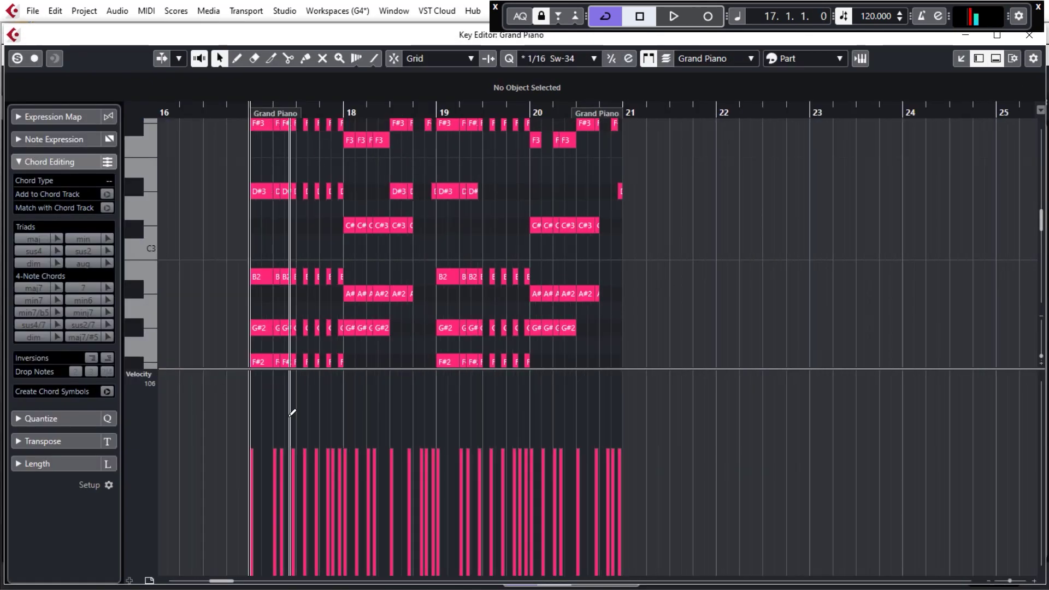
{"action": "left_click", "coordinate": [1031, 42]}
{"action": "left_click_drag", "start_coordinate": [686, 160], "coordinate": [584, 159]}
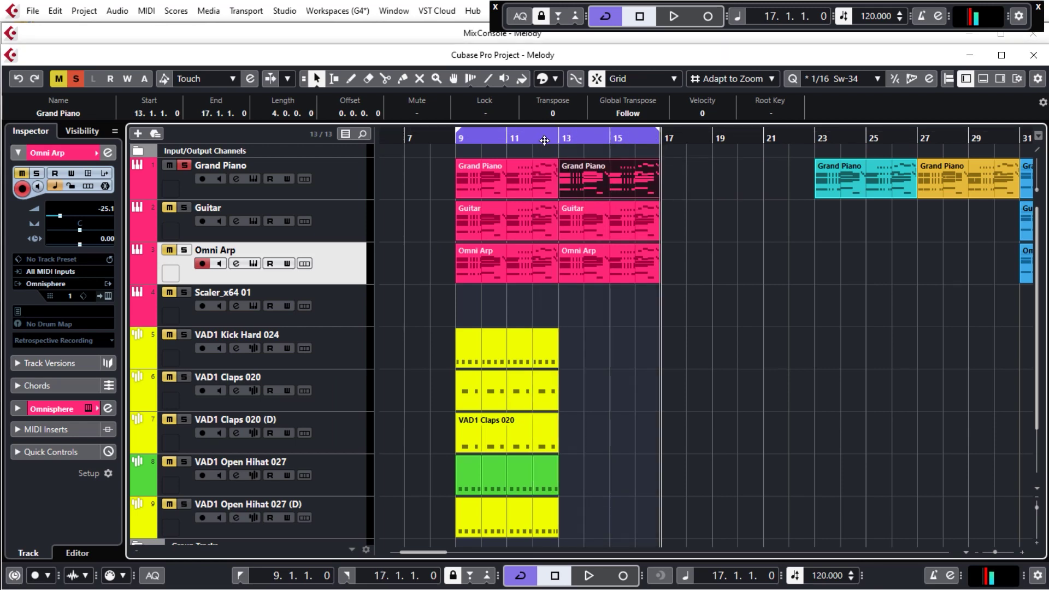
Step: Play the moved Grand Piano part from bar 13 and compare its velocities with those of the part at bar 9
{"action": "left_click", "coordinate": [560, 139]}
{"action": "double_click", "coordinate": [582, 177]}
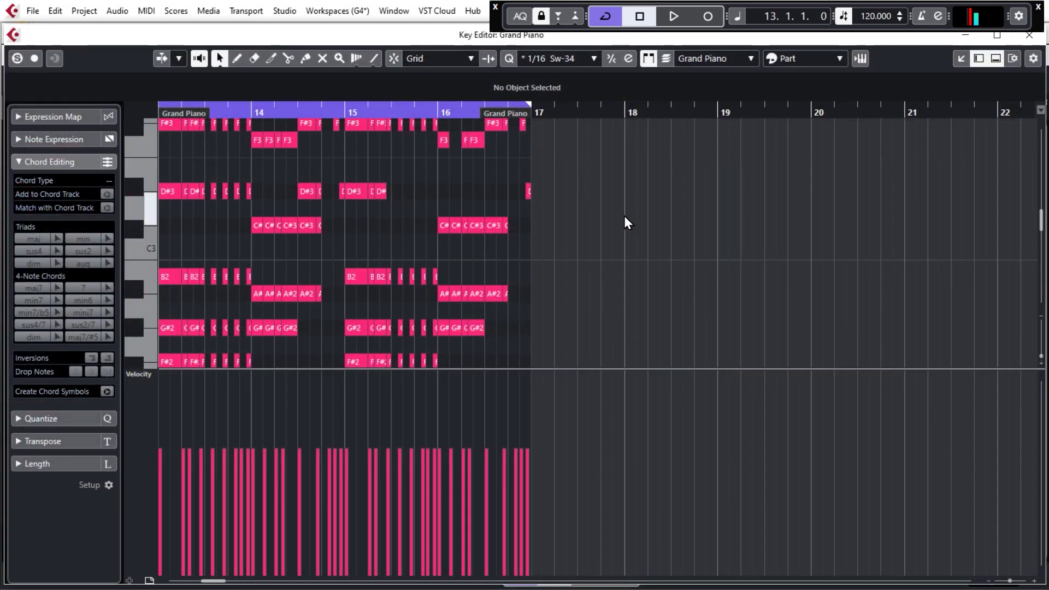
{"action": "key", "text": "space"}
{"action": "scroll", "coordinate": [733, 297], "scroll_direction": "down", "scroll_amount": 4}
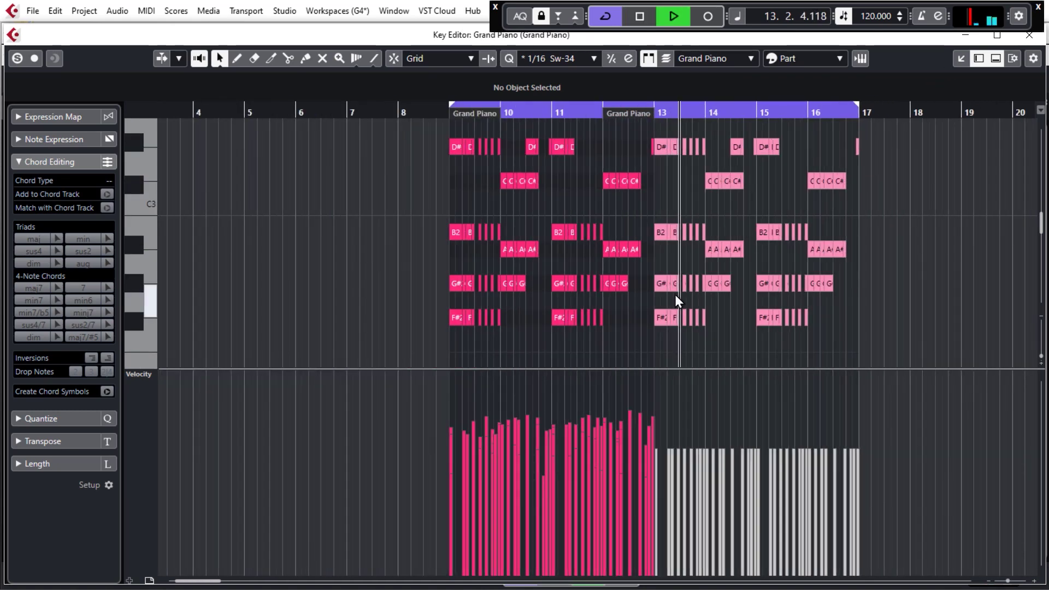
{"action": "scroll", "coordinate": [674, 298], "scroll_direction": "up", "scroll_amount": 3}
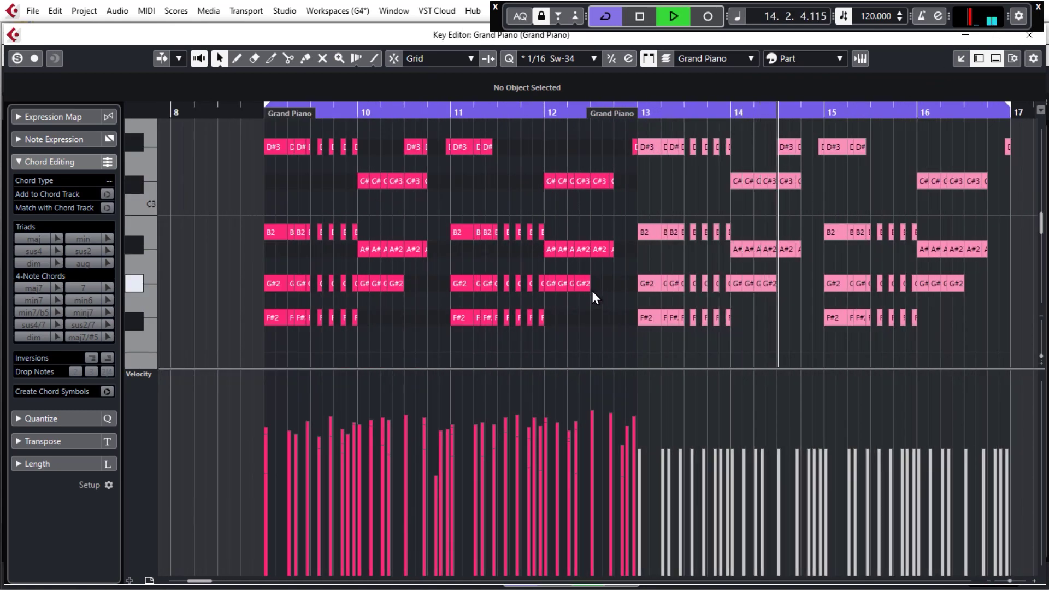
{"action": "left_click", "coordinate": [780, 322]}
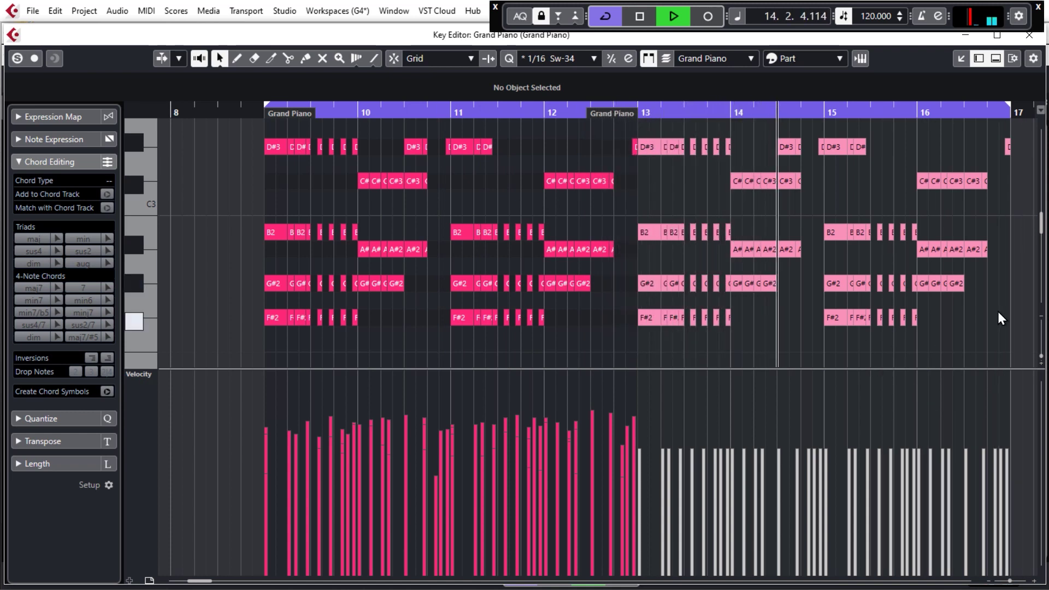
{"action": "key", "text": "space"}
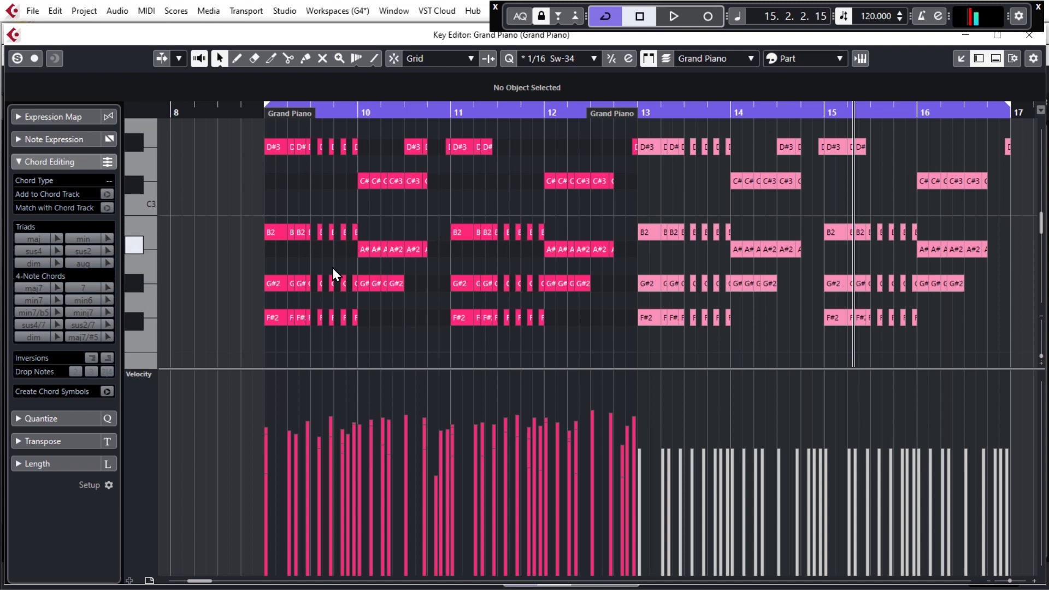
Step: Examine the velocities of the first three F#2 notes in bar 9
{"action": "left_click_drag", "start_coordinate": [251, 332], "coordinate": [293, 318]}
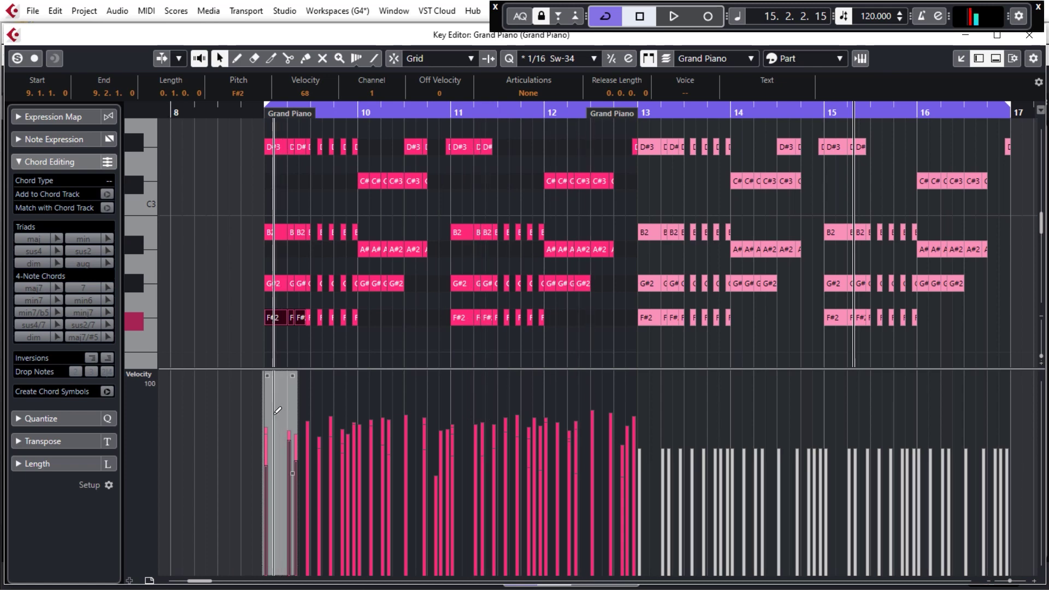
{"action": "scroll", "coordinate": [269, 419], "scroll_direction": "up", "scroll_amount": 2}
{"action": "left_click", "coordinate": [288, 343]}
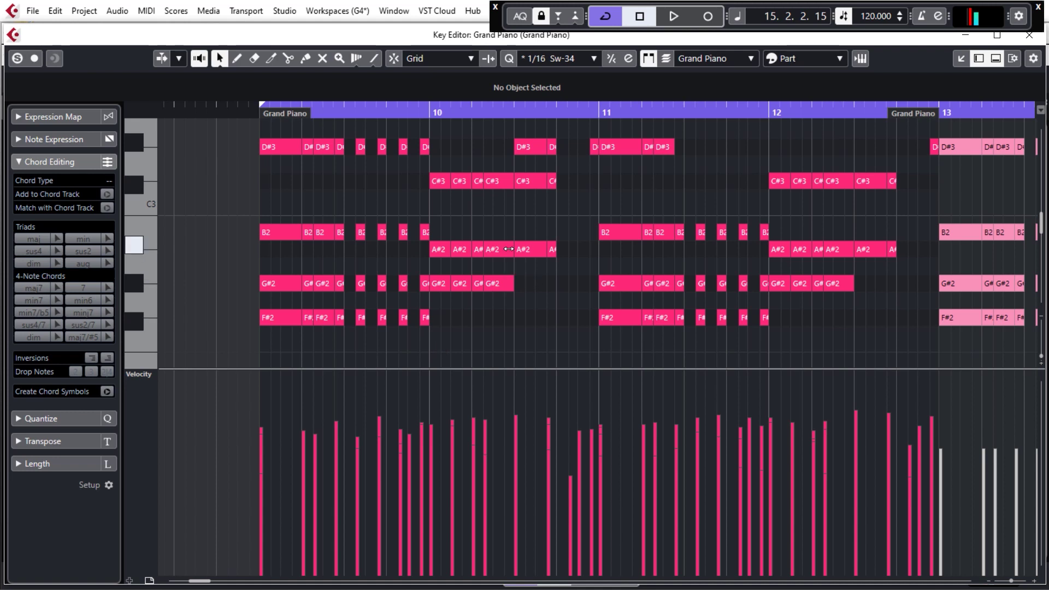
Step: Place the playhead just before bar 9 and inspect the start timing of the first chord's notes up close
{"action": "scroll", "coordinate": [267, 268], "scroll_direction": "down", "scroll_amount": 2, "text": "ctrl"}
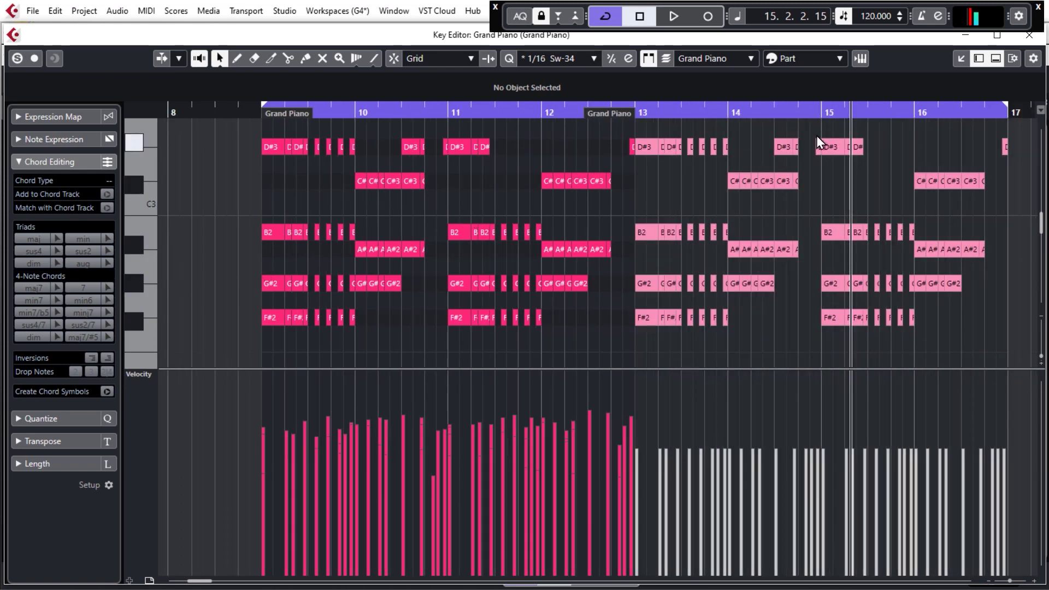
{"action": "scroll", "coordinate": [275, 297], "scroll_direction": "up", "scroll_amount": 5}
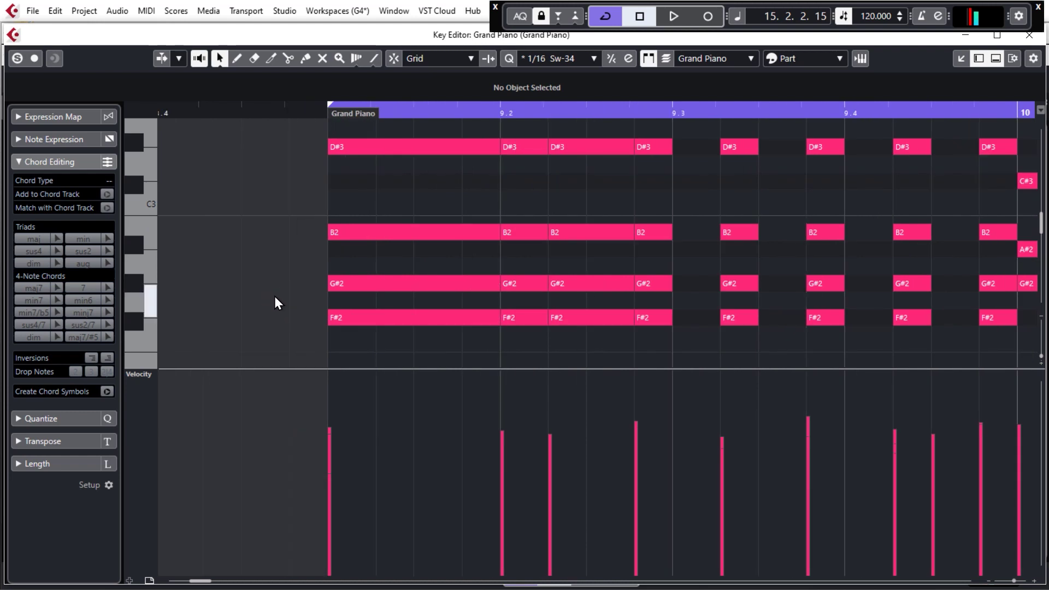
{"action": "left_click", "coordinate": [390, 114]}
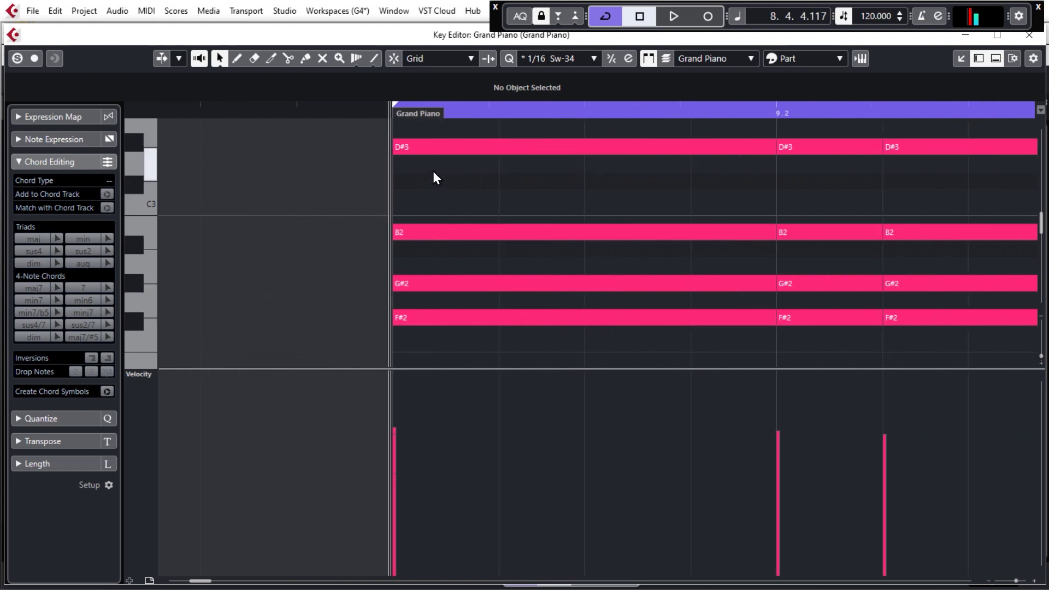
{"action": "scroll", "coordinate": [424, 207], "scroll_direction": "up", "scroll_amount": 3}
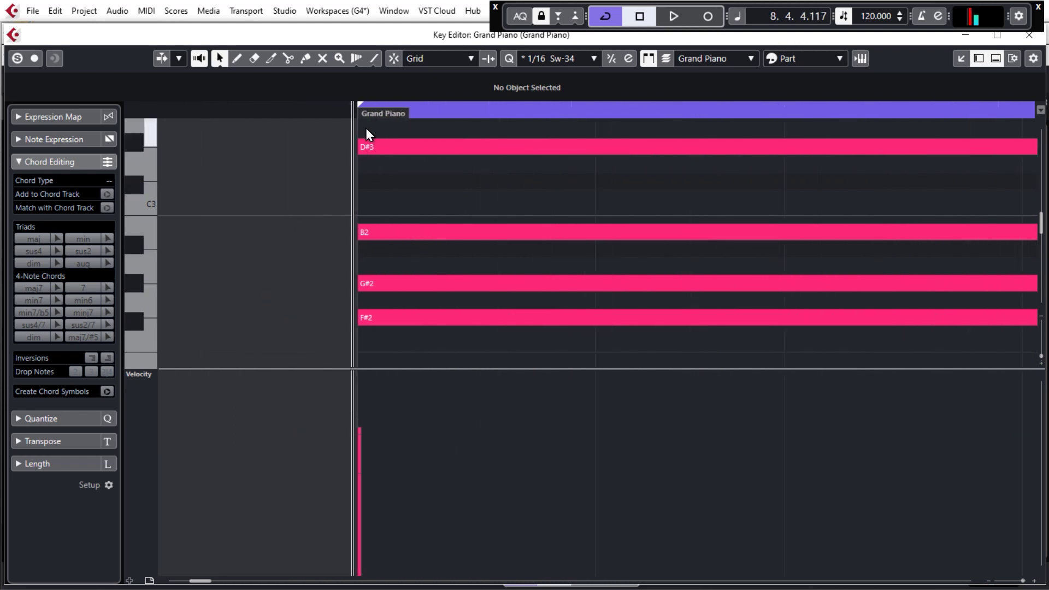
{"action": "scroll", "coordinate": [299, 317], "scroll_direction": "down", "scroll_amount": 3}
{"action": "scroll", "coordinate": [297, 310], "scroll_direction": "down", "scroll_amount": 2}
{"action": "scroll", "coordinate": [297, 309], "scroll_direction": "up", "scroll_amount": 2}
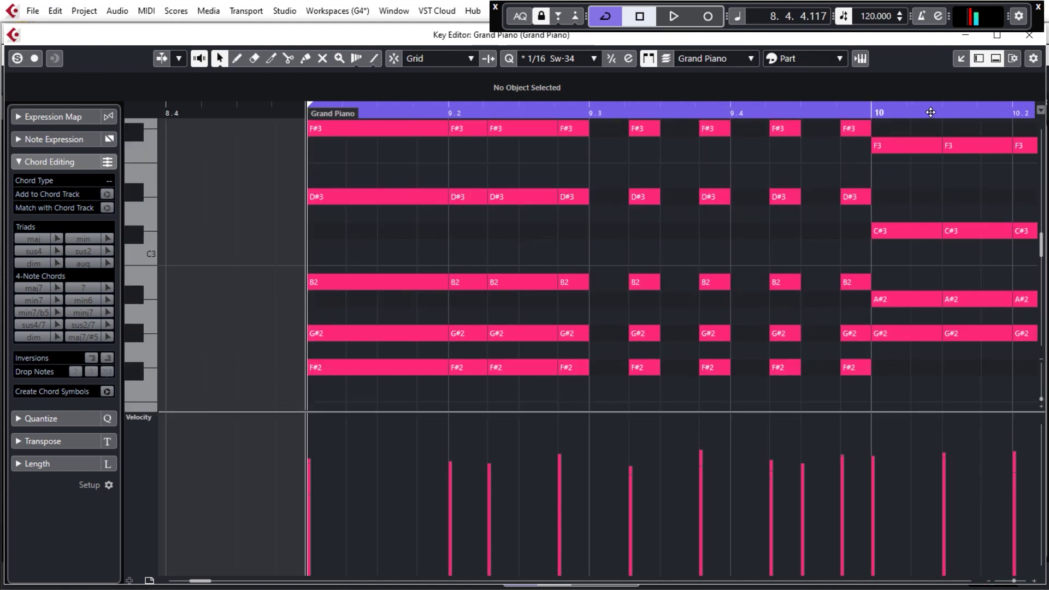
Step: Hide the velocity lane and reduce the note row height so bar 9's chords fit in view from G#1 to F#3
{"action": "left_click", "coordinate": [995, 60]}
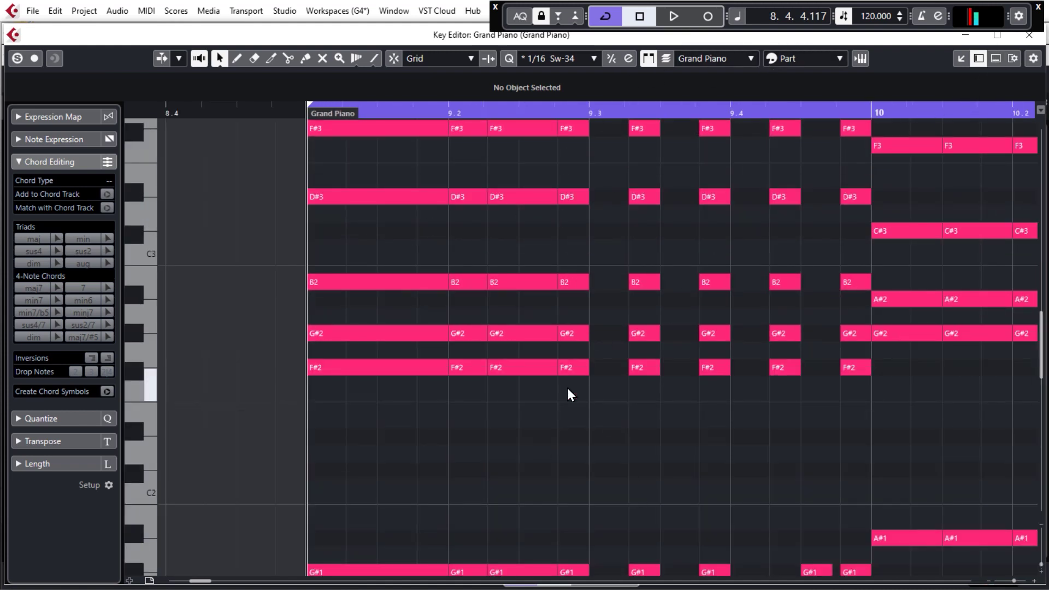
{"action": "left_click", "coordinate": [1042, 566]}
{"action": "left_click", "coordinate": [1042, 566]}
{"action": "left_click", "coordinate": [1042, 565]}
{"action": "left_click", "coordinate": [1042, 565]}
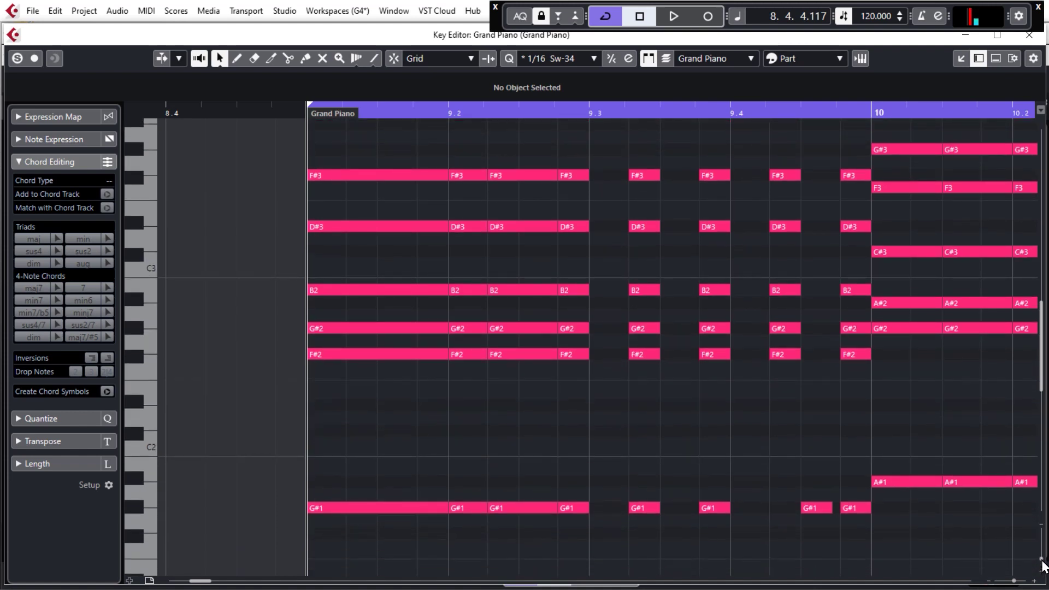
{"action": "scroll", "coordinate": [418, 370], "scroll_direction": "down", "scroll_amount": 3}
{"action": "scroll", "coordinate": [415, 368], "scroll_direction": "up", "scroll_amount": 2}
{"action": "scroll", "coordinate": [362, 361], "scroll_direction": "up", "scroll_amount": 2}
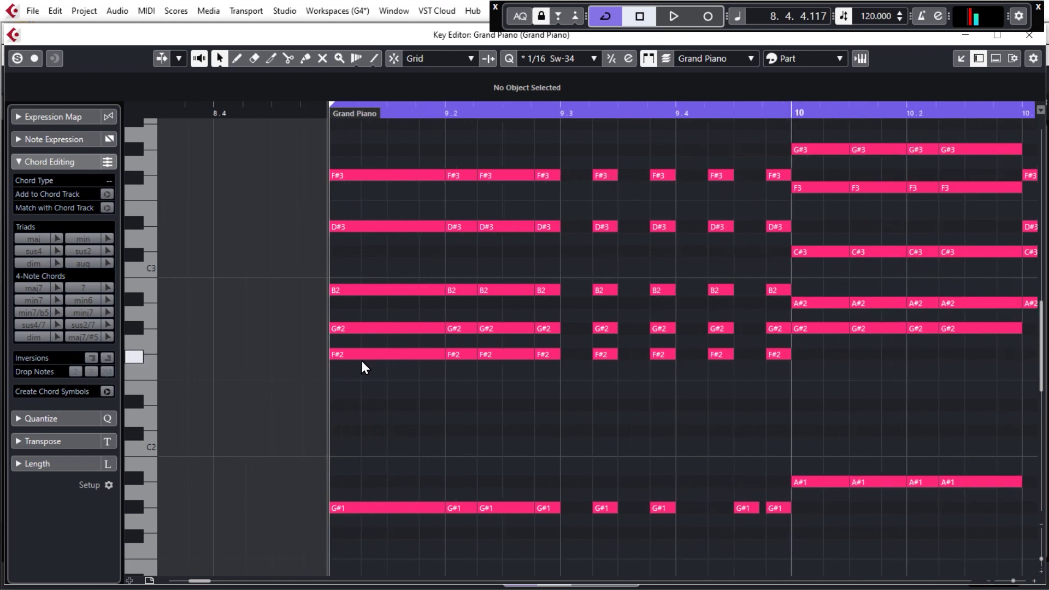
{"action": "scroll", "coordinate": [362, 360], "scroll_direction": "up", "scroll_amount": 1}
Step: Turn off snapping and slightly shorten the first three chords in bar 9, giving the first chord a length of 0.0.3.112
{"action": "left_click_drag", "start_coordinate": [378, 173], "coordinate": [622, 513]}
{"action": "scroll", "coordinate": [485, 462], "scroll_direction": "up", "scroll_amount": 3}
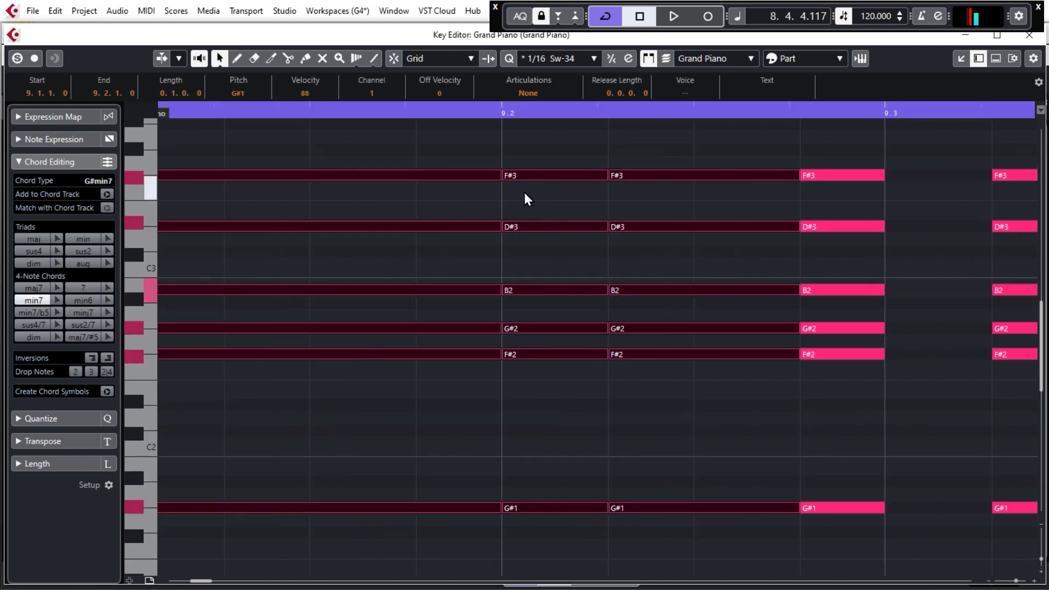
{"action": "key", "text": "j"}
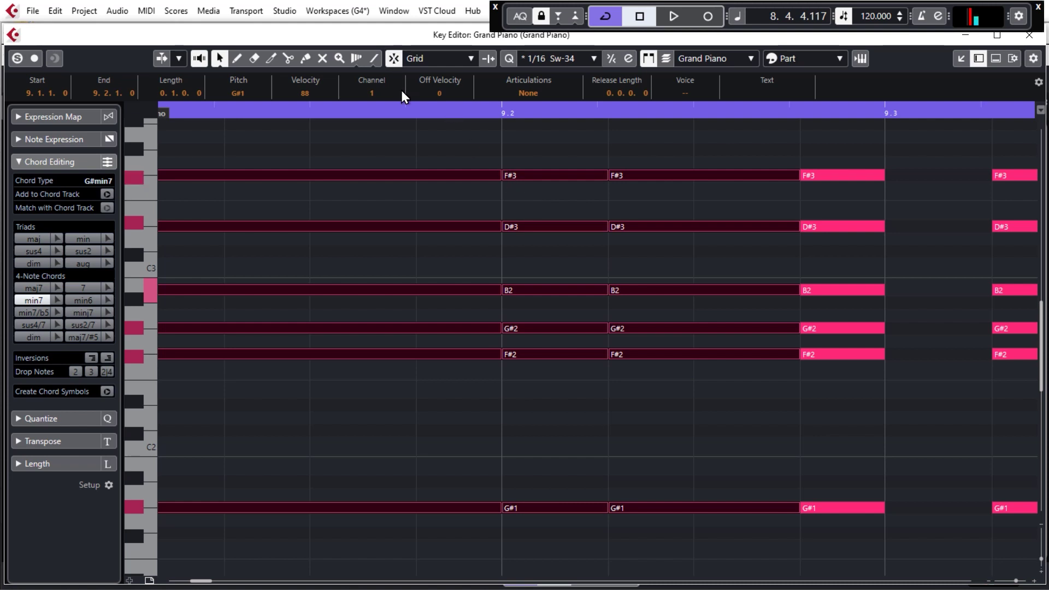
{"action": "left_click_drag", "start_coordinate": [500, 176], "coordinate": [493, 176]}
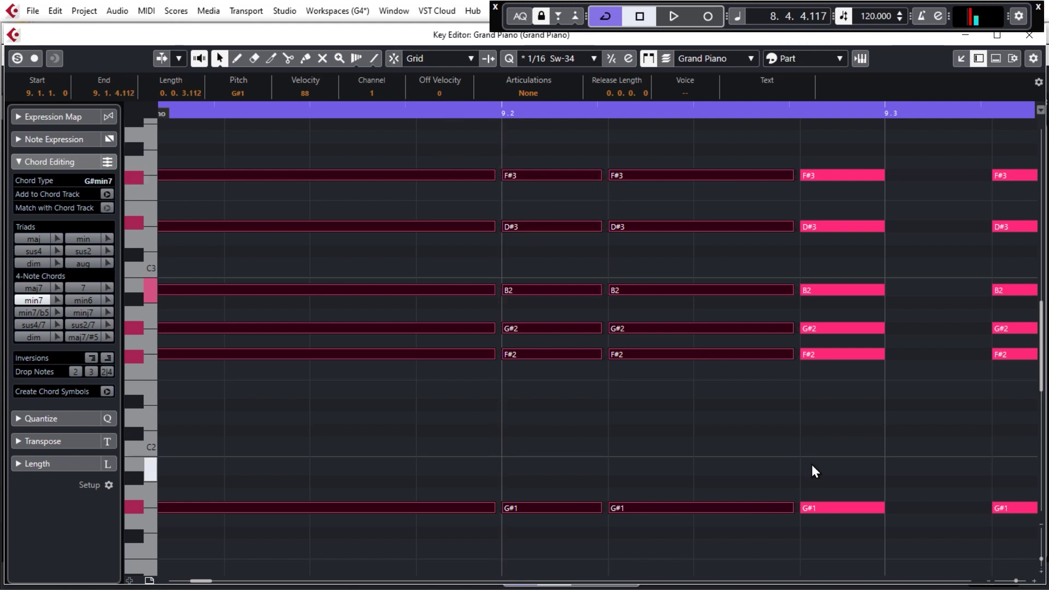
{"action": "left_click", "coordinate": [815, 426]}
{"action": "scroll", "coordinate": [903, 385], "scroll_direction": "down", "scroll_amount": 1}
{"action": "scroll", "coordinate": [315, 414], "scroll_direction": "right", "scroll_amount": 1}
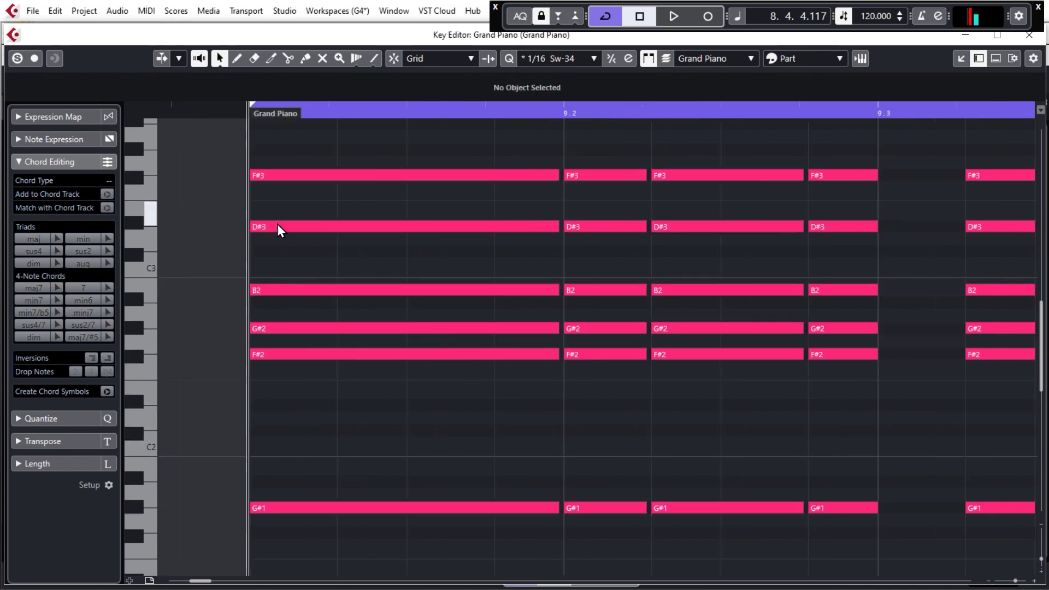
{"action": "left_click_drag", "start_coordinate": [277, 228], "coordinate": [280, 228]}
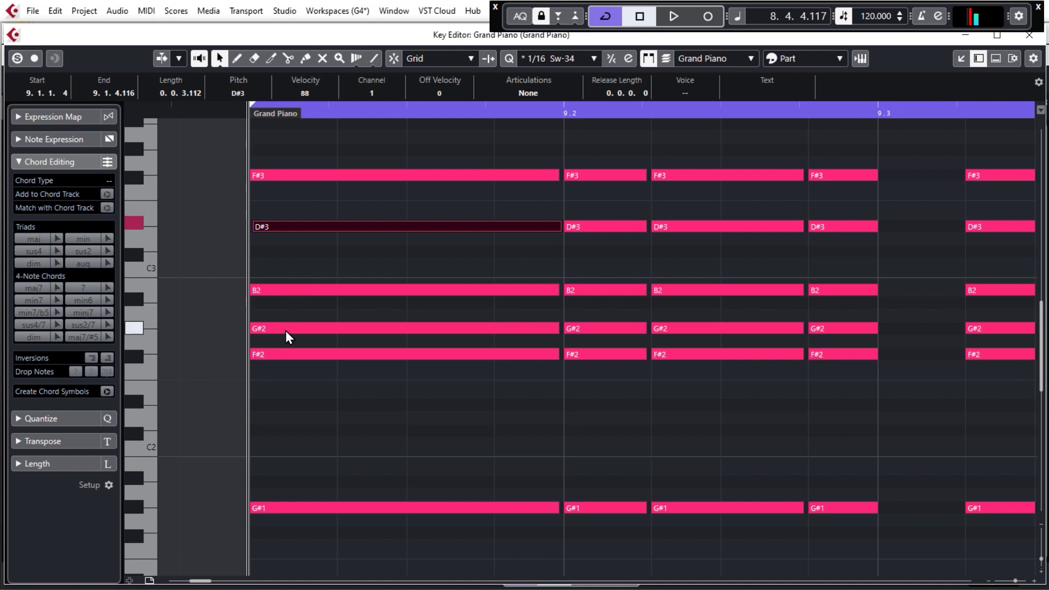
{"action": "left_click_drag", "start_coordinate": [284, 333], "coordinate": [286, 331]}
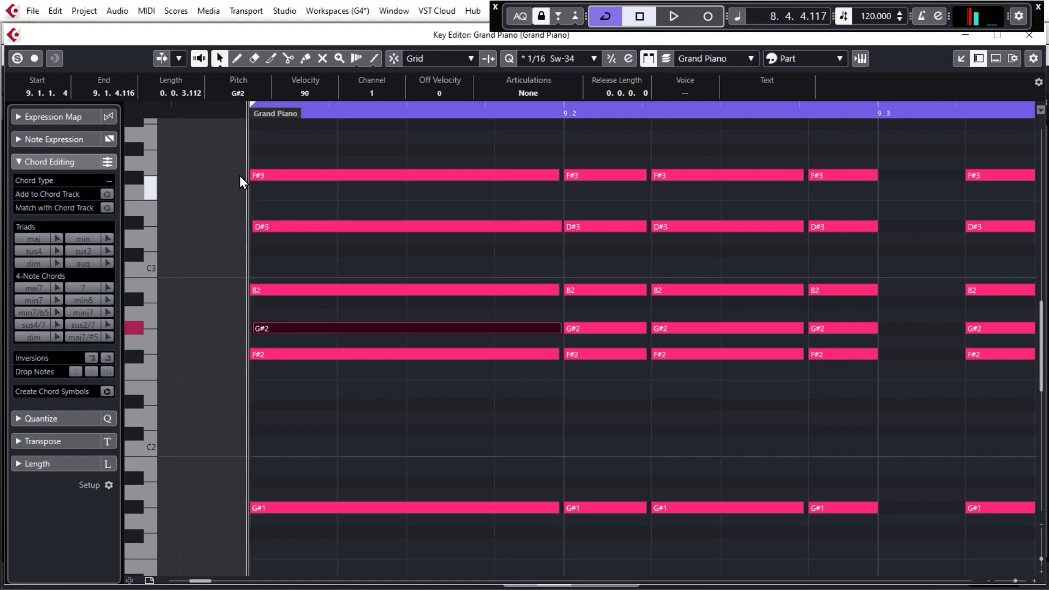
{"action": "left_click_drag", "start_coordinate": [267, 179], "coordinate": [269, 175]}
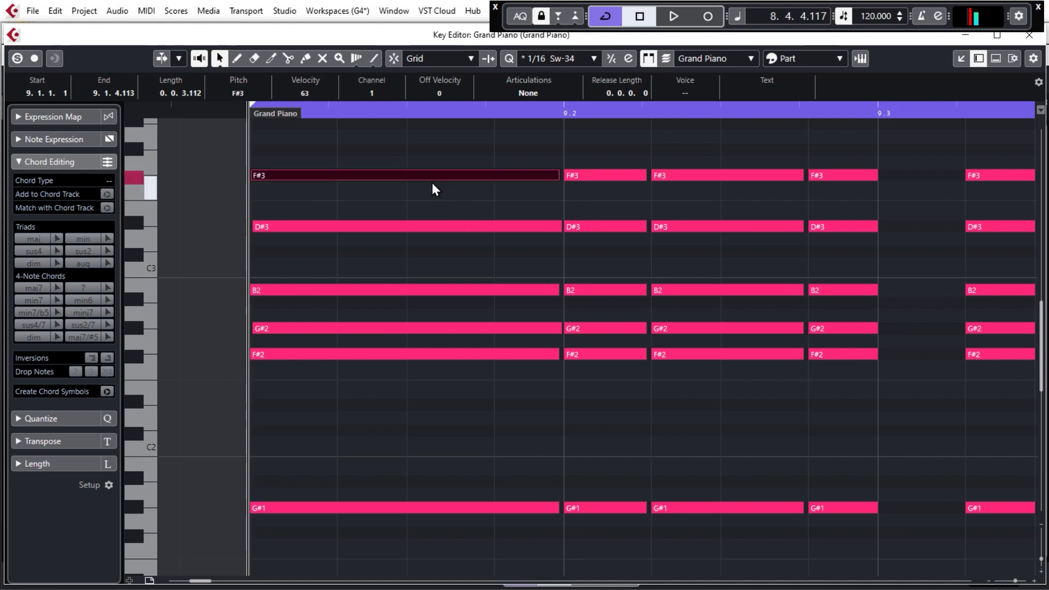
{"action": "key", "text": "ctrl+z"}
{"action": "key", "text": "ctrl+z"}
{"action": "key", "text": "ctrl+z"}
{"action": "left_click", "coordinate": [339, 185]}
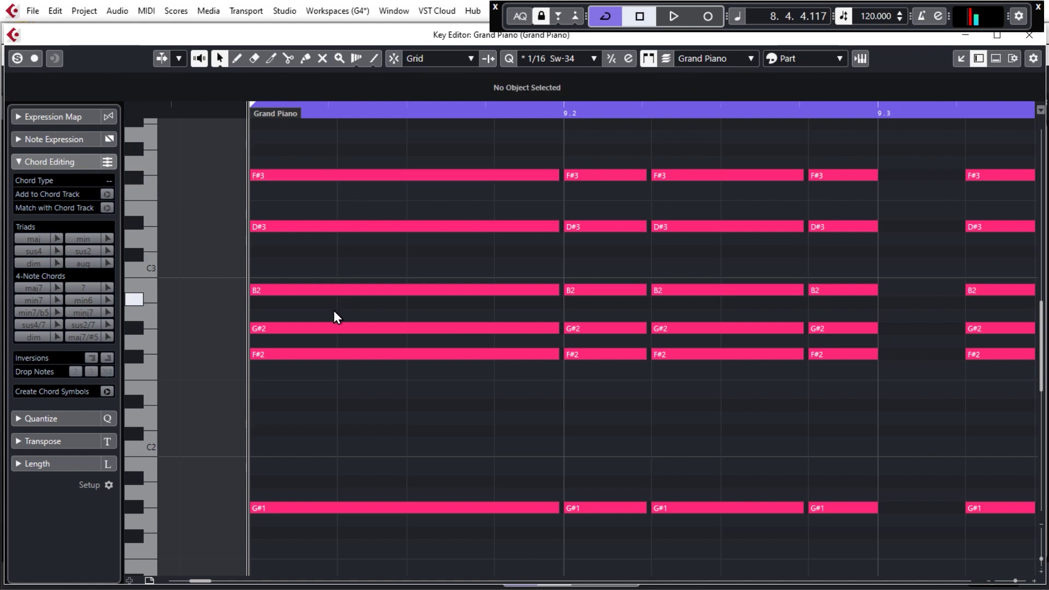
Step: Shift D#3, B2, G#2 and F#2 of bar 9's first four chords respectively slightly later, starting the first chord's D#3 at 9.1.1.6
{"action": "left_click", "coordinate": [332, 225]}
{"action": "left_click", "coordinate": [593, 288], "text": "shift"}
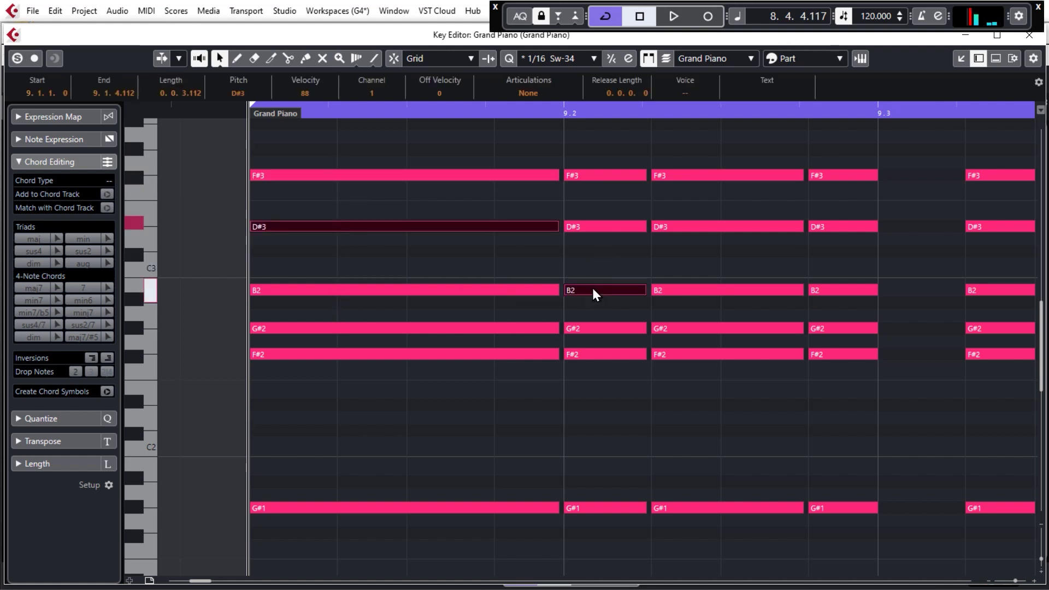
{"action": "left_click", "coordinate": [666, 329], "text": "shift"}
{"action": "left_click", "coordinate": [850, 355], "text": "shift"}
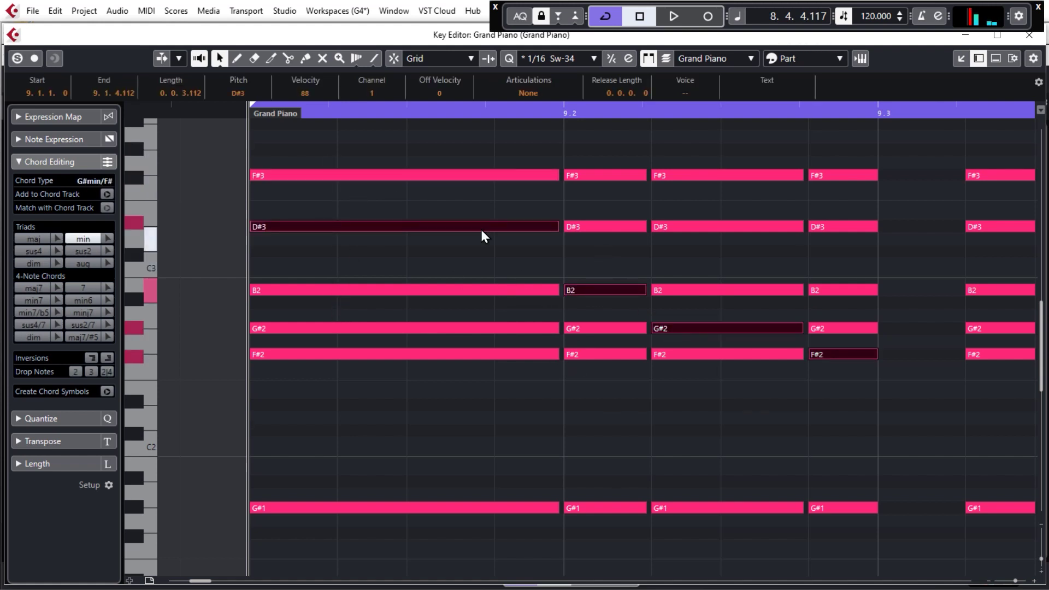
{"action": "left_click_drag", "start_coordinate": [278, 230], "coordinate": [282, 228]}
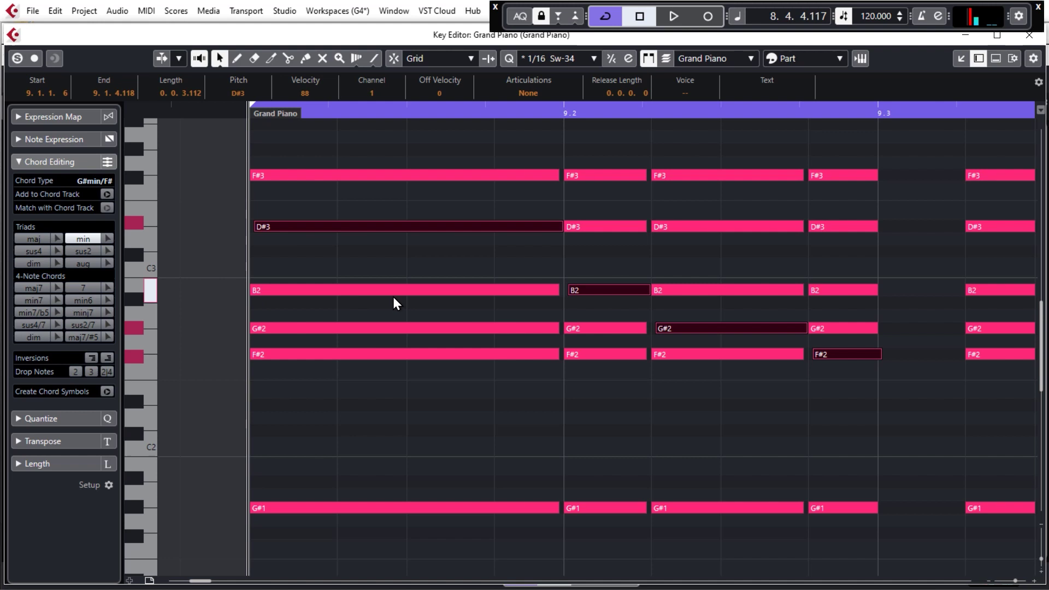
Step: Move B2, G#2, F#2 and G#1 of the first four chords respectively slightly later, with the first chord's B2 starting at 9.1.1.2
{"action": "left_click", "coordinate": [346, 291]}
{"action": "left_click", "coordinate": [573, 328], "text": "shift"}
{"action": "left_click", "coordinate": [690, 355], "text": "shift"}
{"action": "left_click", "coordinate": [827, 508], "text": "shift"}
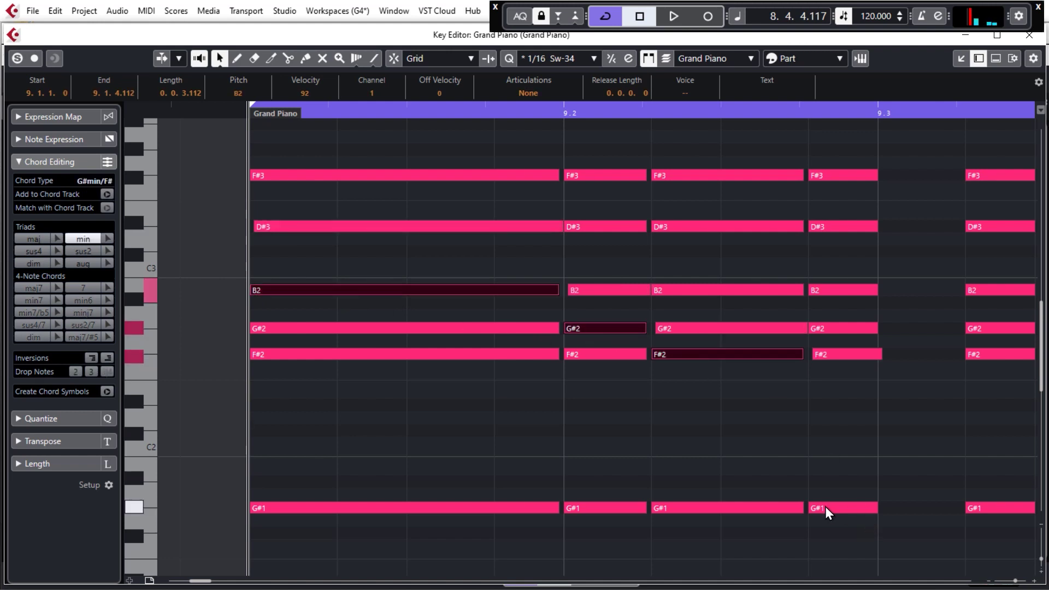
{"action": "left_click_drag", "start_coordinate": [264, 291], "coordinate": [266, 290]}
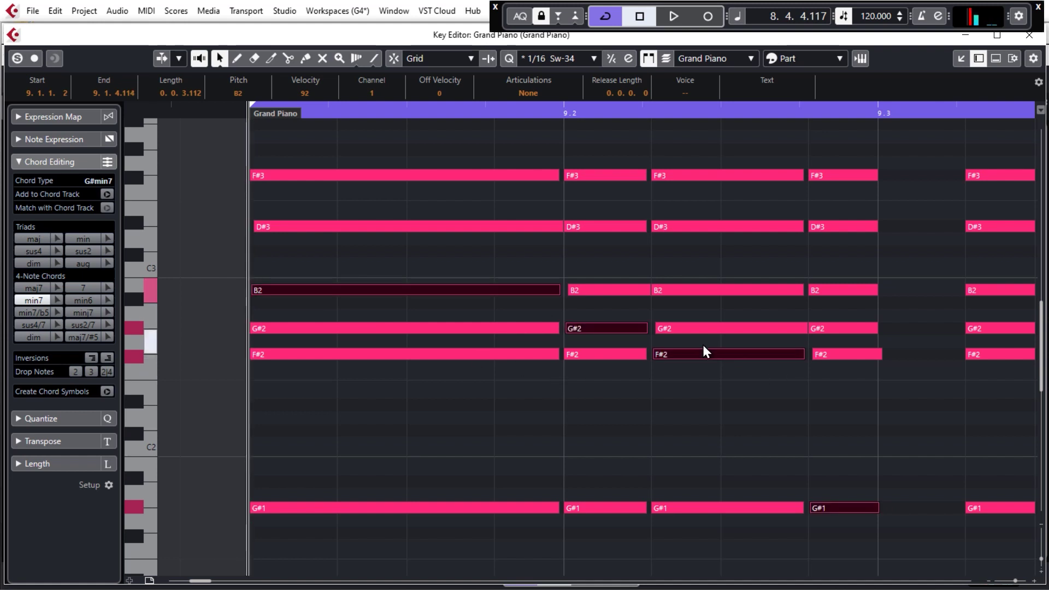
Step: Place the playhead at beat 9.2, then at 9.3, to compare the shifted notes' timing with the grid
{"action": "scroll", "coordinate": [656, 356], "scroll_direction": "up", "scroll_amount": 3}
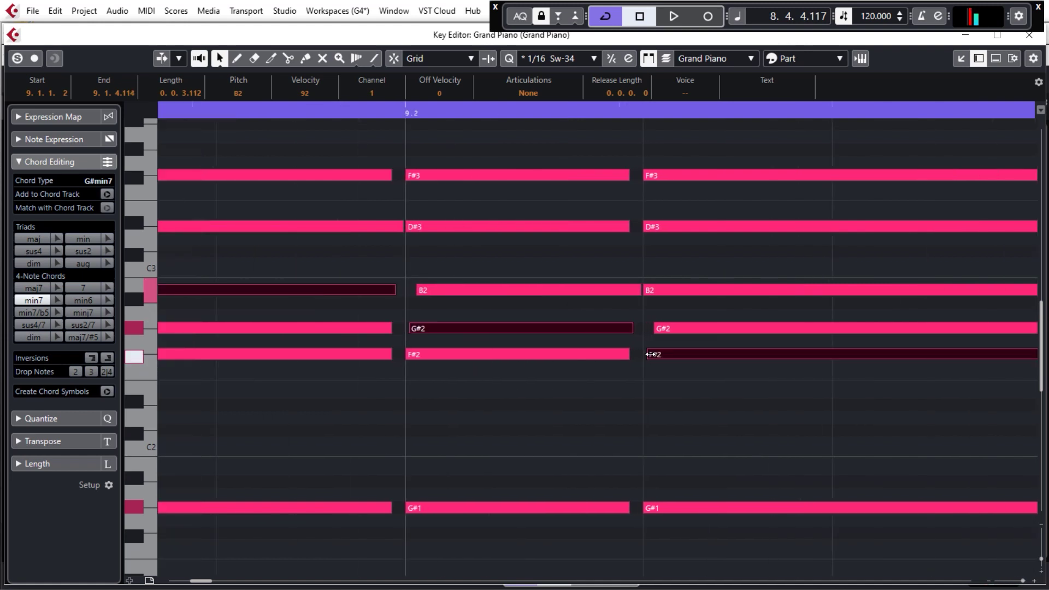
{"action": "scroll", "coordinate": [653, 354], "scroll_direction": "down", "scroll_amount": 3}
{"action": "scroll", "coordinate": [650, 354], "scroll_direction": "down", "scroll_amount": 1}
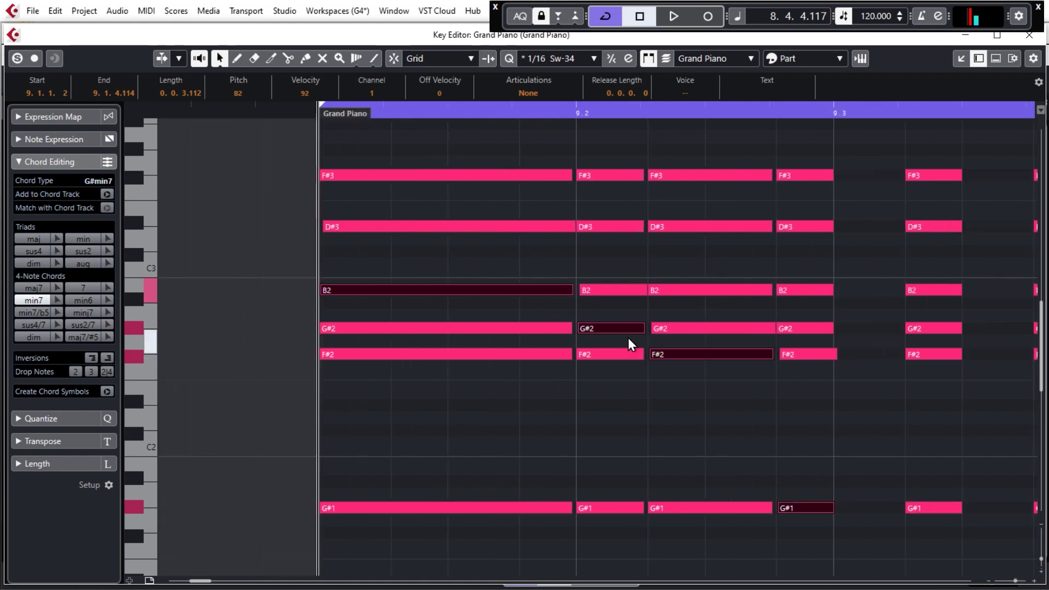
{"action": "left_click", "coordinate": [577, 112]}
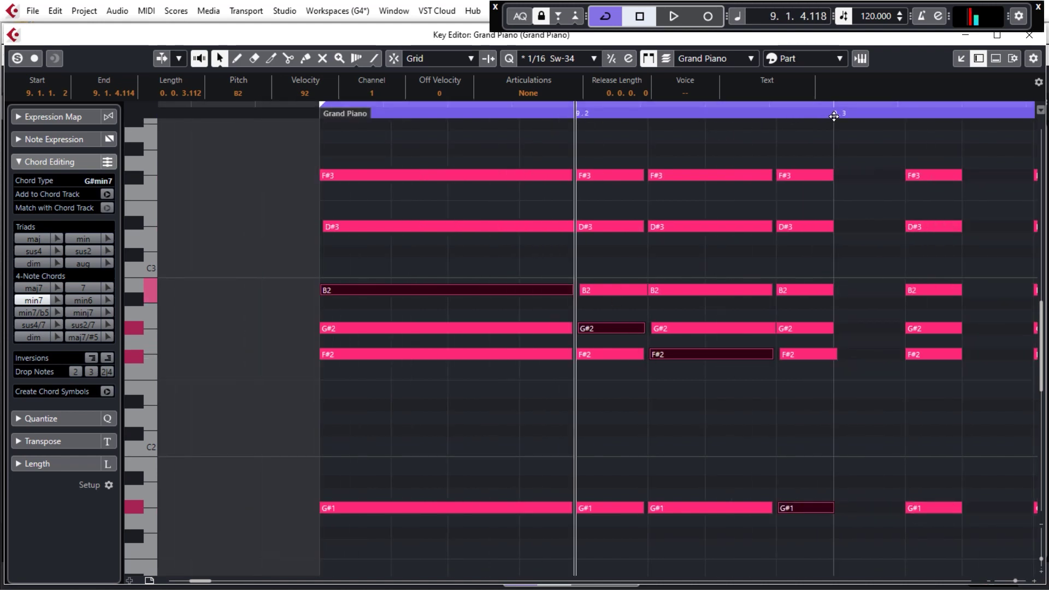
{"action": "left_click", "coordinate": [834, 114]}
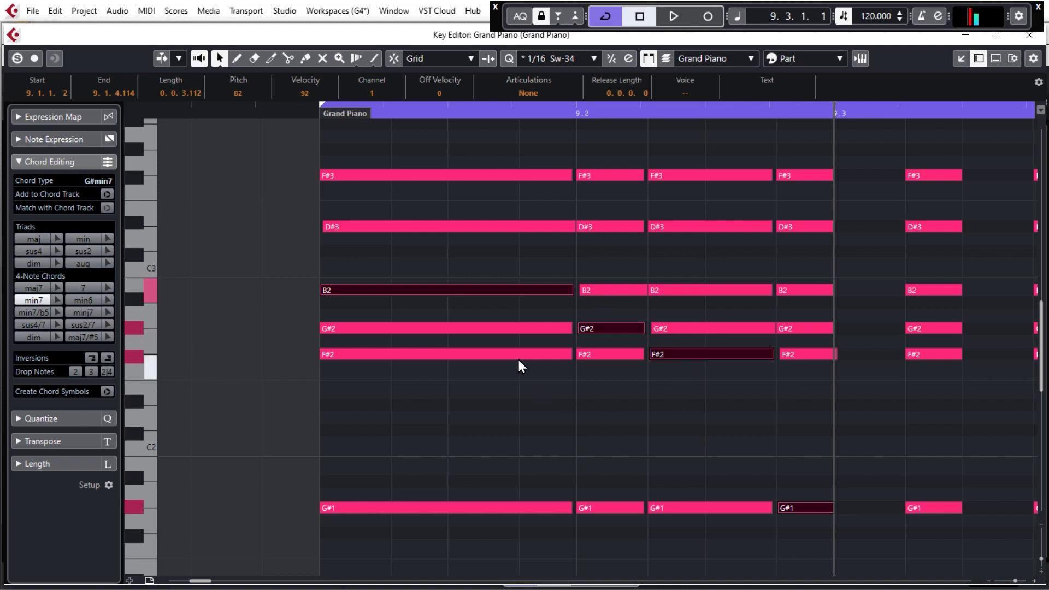
Step: Delay G#2, F#2, G#1 and F#3 of the first four chords respectively, starting the first G#2 at 9.1.1.5, and play back the result
{"action": "left_click", "coordinate": [417, 329]}
{"action": "left_click", "coordinate": [609, 354], "text": "shift"}
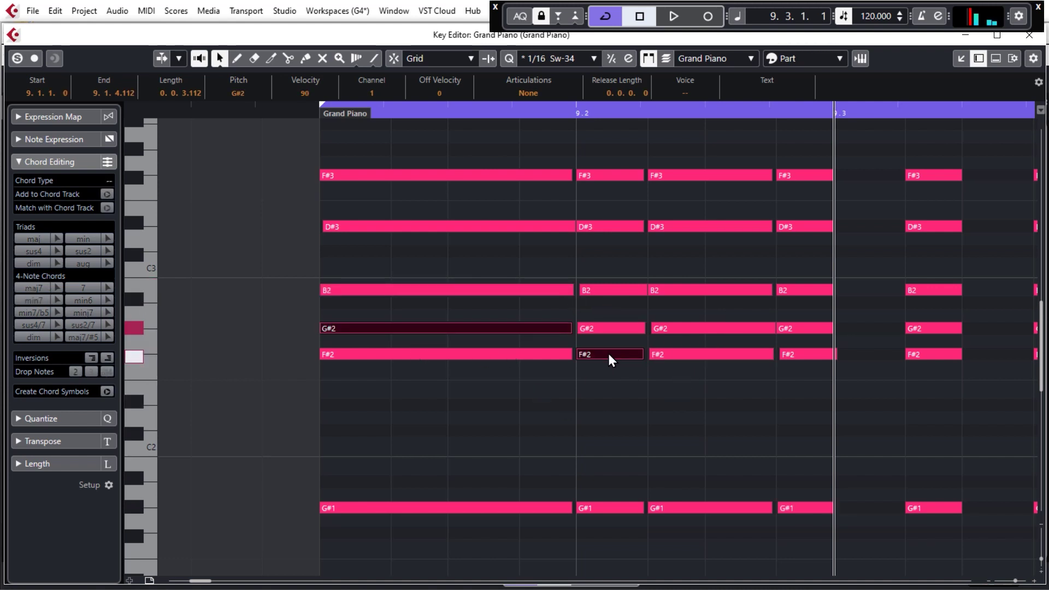
{"action": "left_click", "coordinate": [698, 509], "text": "shift"}
{"action": "left_click", "coordinate": [789, 176], "text": "shift"}
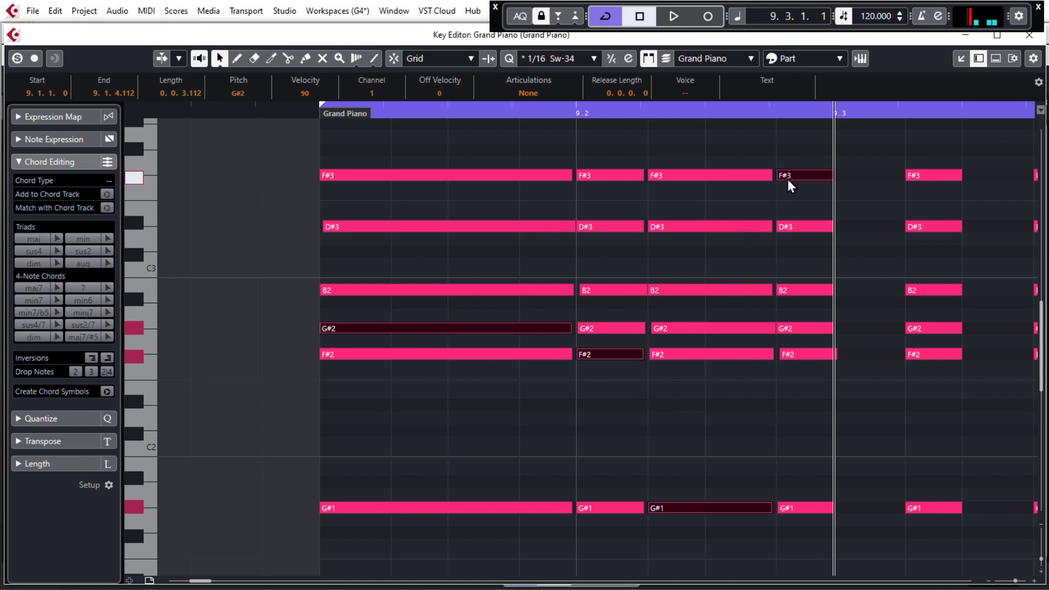
{"action": "left_click_drag", "start_coordinate": [790, 180], "coordinate": [793, 178]}
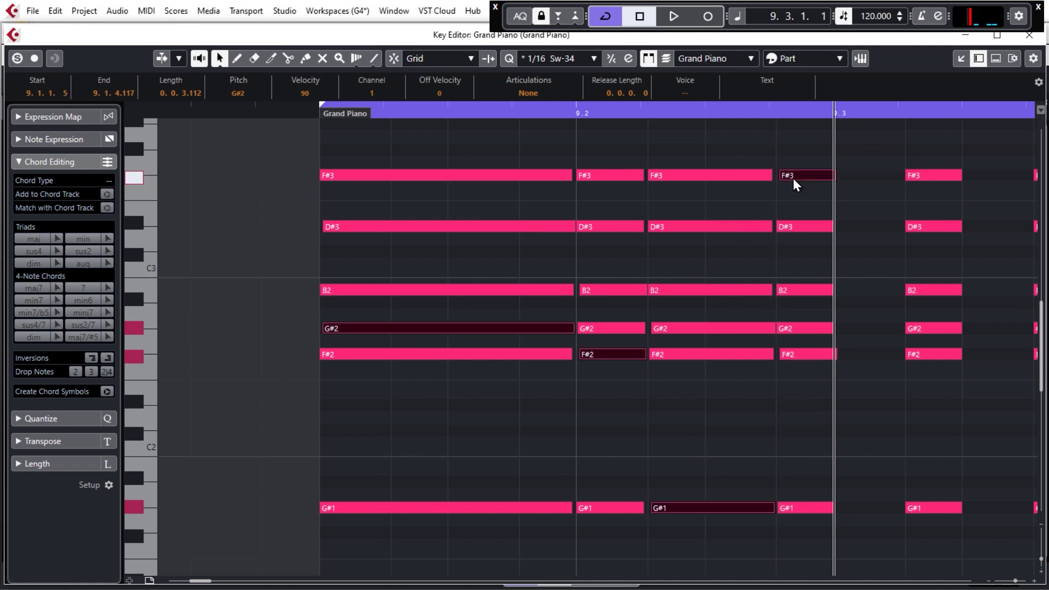
{"action": "left_click", "coordinate": [317, 116]}
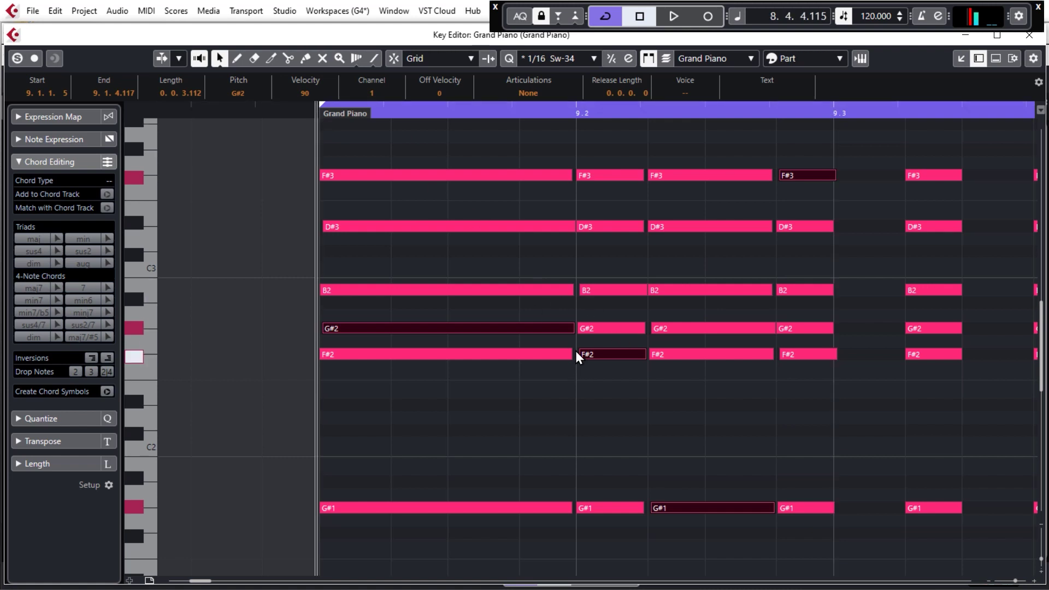
{"action": "key", "text": "space"}
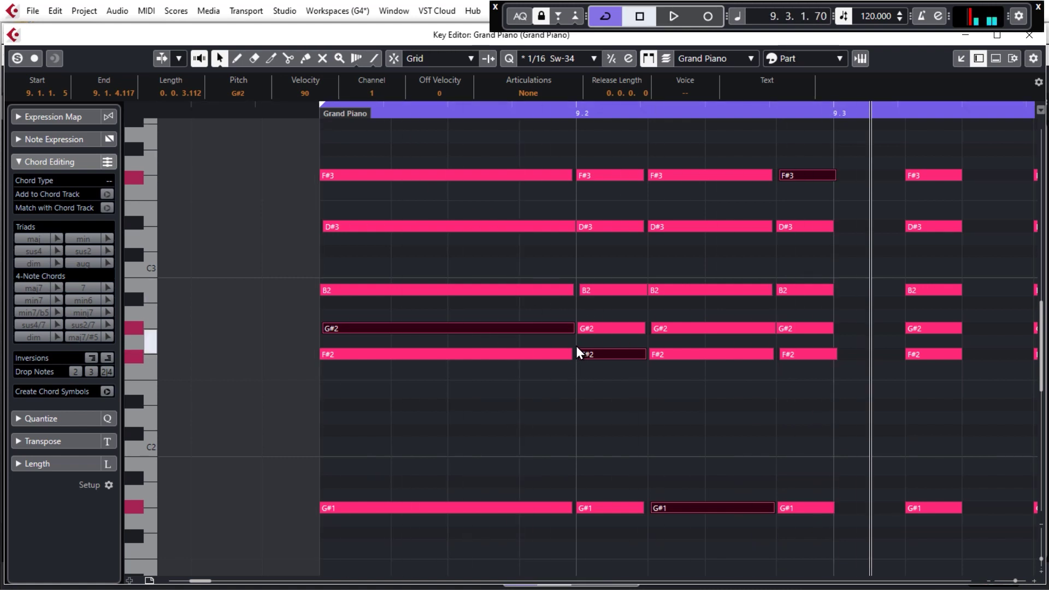
Step: Shorten F#3, D#3, B2 and G#2 of bar 9's last four chords respectively and start them later, giving F#3 start 9.3.2.19 and length 0.0.0.96
{"action": "scroll", "coordinate": [442, 336], "scroll_direction": "right", "scroll_amount": 3}
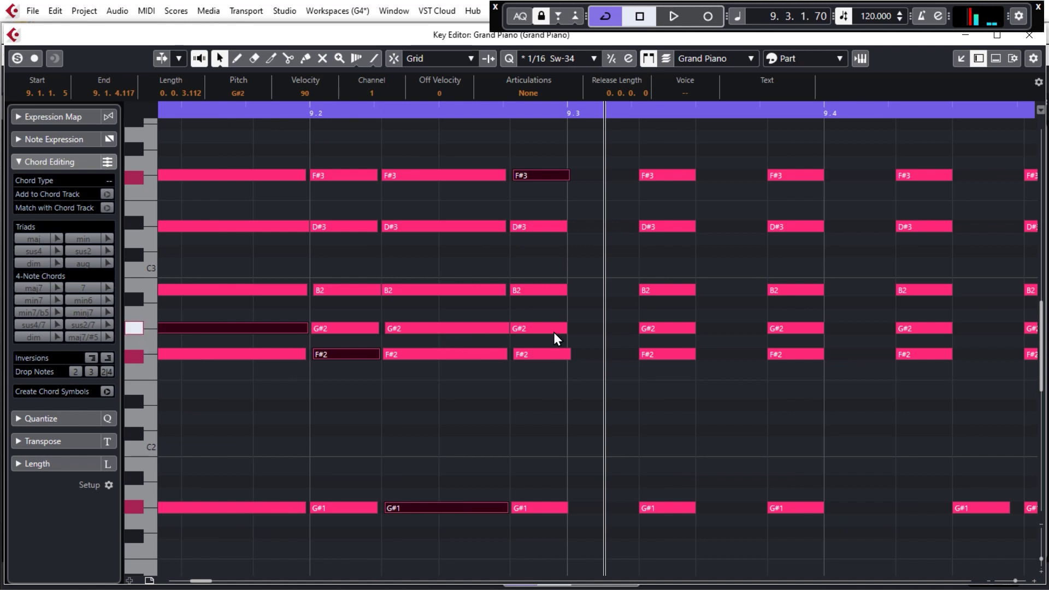
{"action": "left_click", "coordinate": [611, 384]}
{"action": "scroll", "coordinate": [611, 370], "scroll_direction": "right", "scroll_amount": 2}
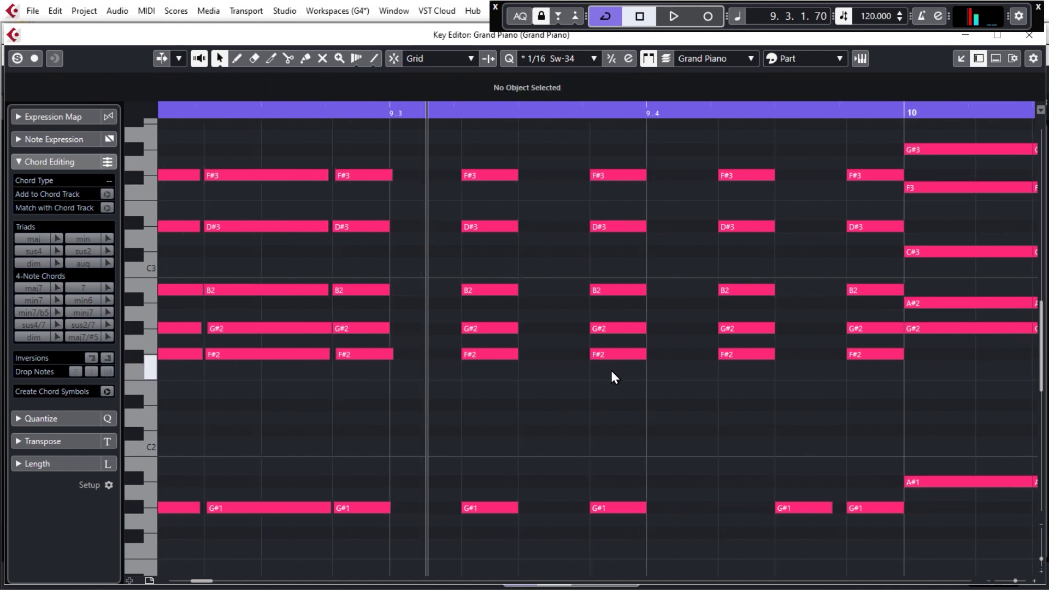
{"action": "left_click", "coordinate": [482, 176]}
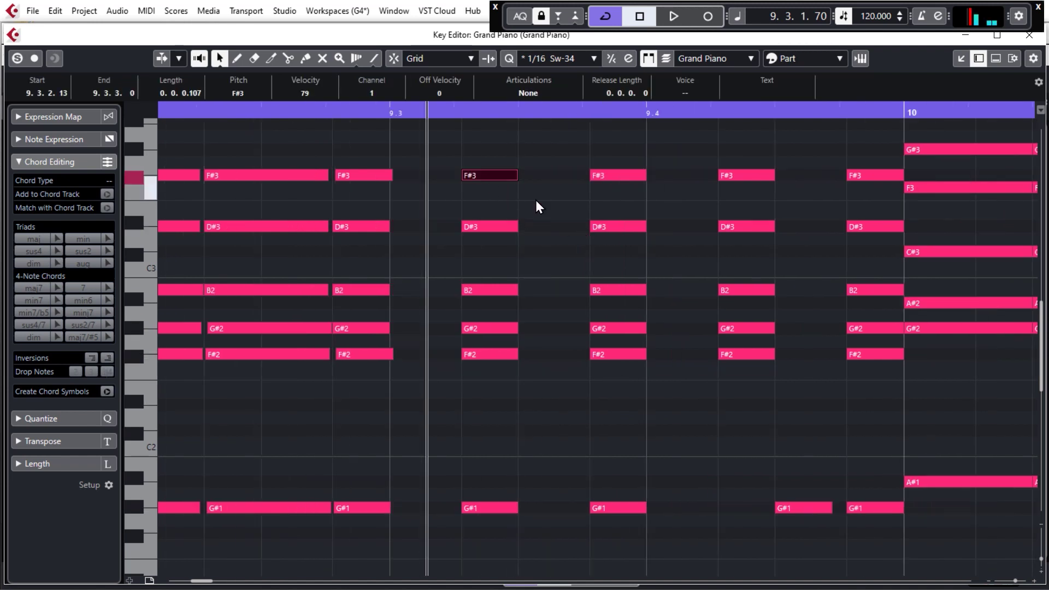
{"action": "left_click", "coordinate": [606, 226], "text": "shift"}
{"action": "left_click", "coordinate": [754, 290], "text": "shift"}
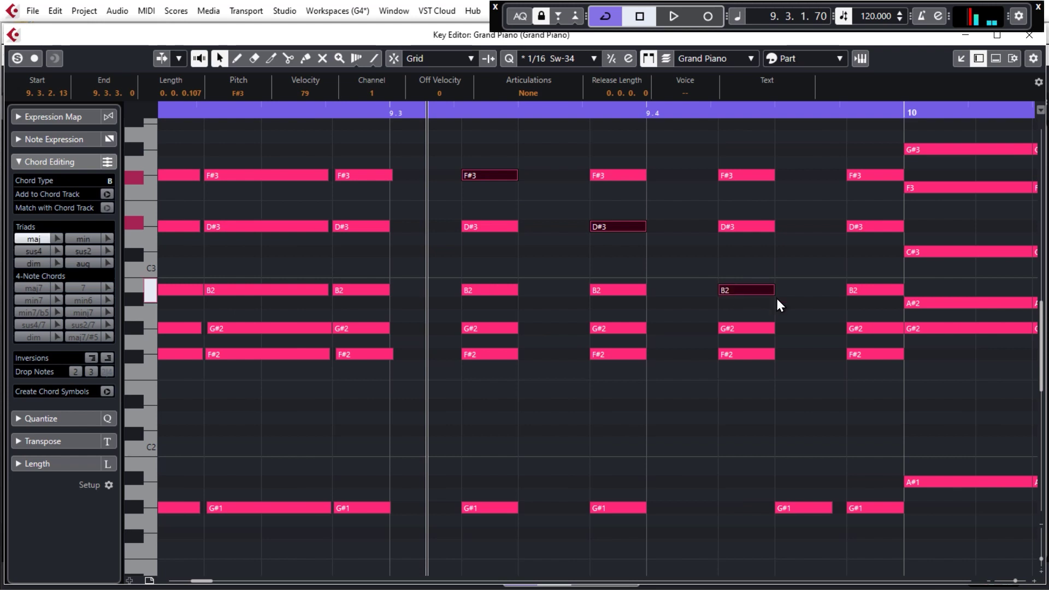
{"action": "left_click", "coordinate": [876, 332], "text": "shift"}
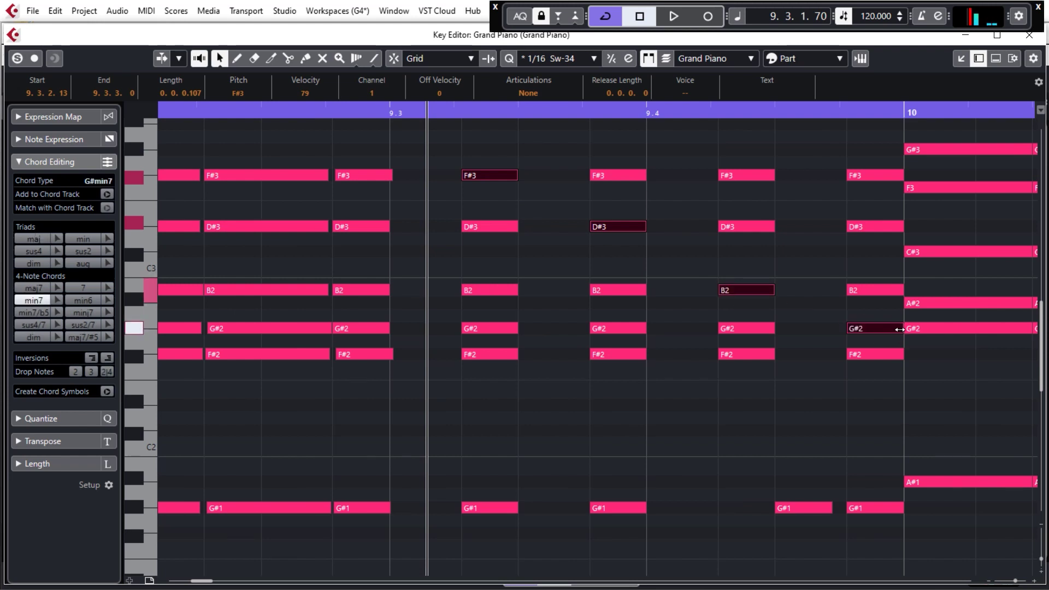
{"action": "left_click_drag", "start_coordinate": [901, 330], "coordinate": [880, 327]}
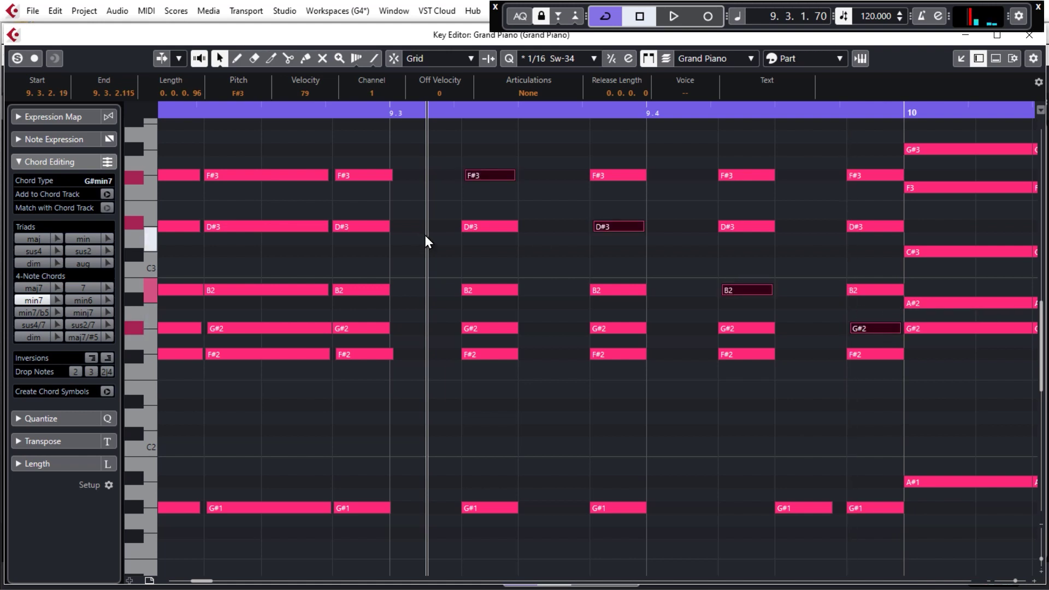
Step: Shift D#3, B2, G#2 and F#2 of the last four chords respectively slightly earlier, starting D#3 at 9.3.2.7, and listen to the result
{"action": "left_click", "coordinate": [486, 227]}
{"action": "left_click", "coordinate": [623, 292], "text": "shift"}
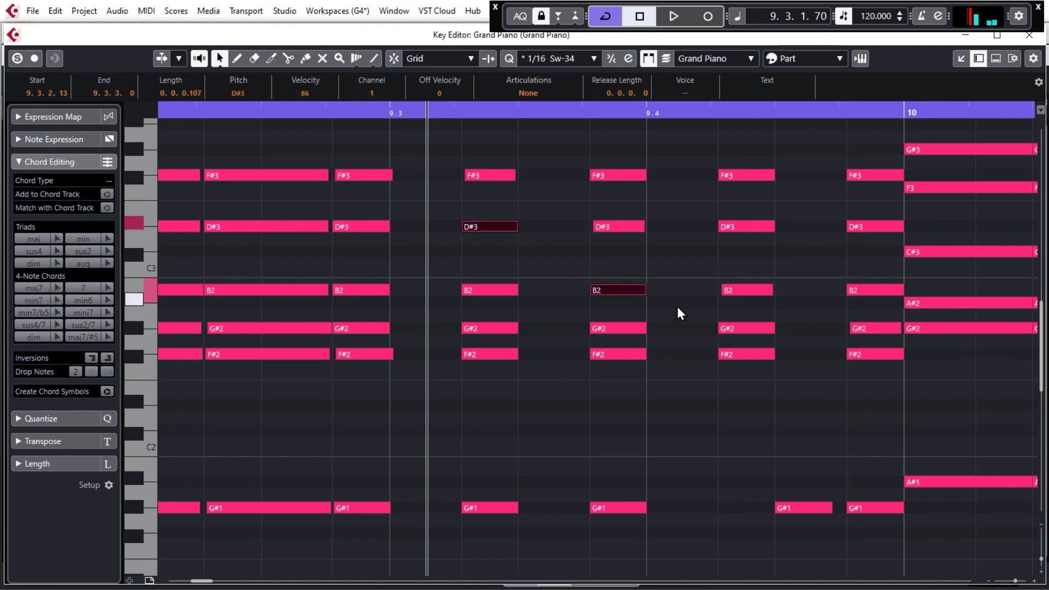
{"action": "left_click", "coordinate": [743, 328], "text": "shift"}
{"action": "left_click", "coordinate": [861, 353], "text": "shift"}
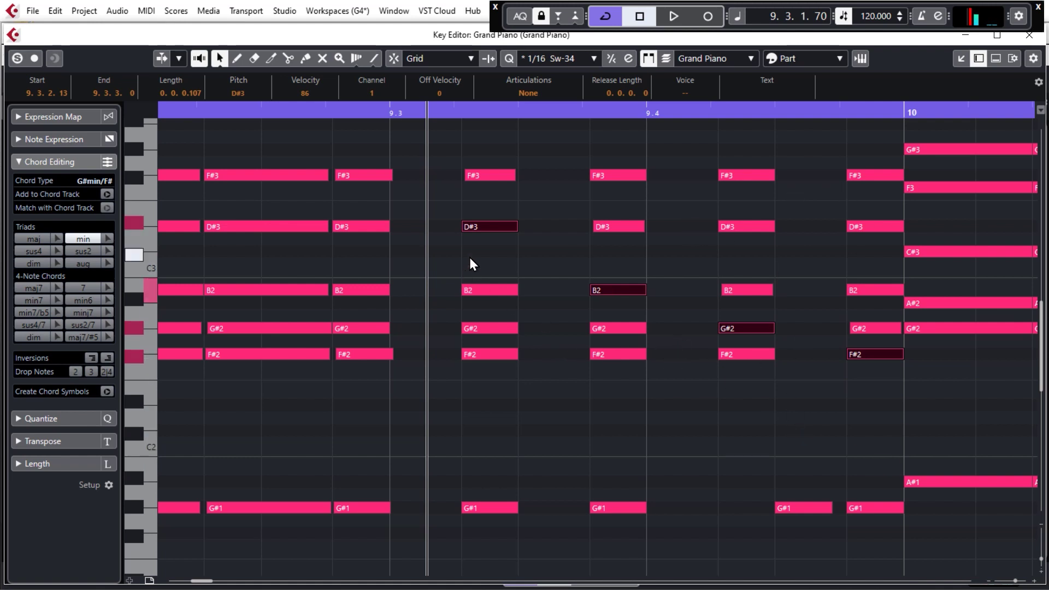
{"action": "left_click_drag", "start_coordinate": [482, 228], "coordinate": [481, 228]}
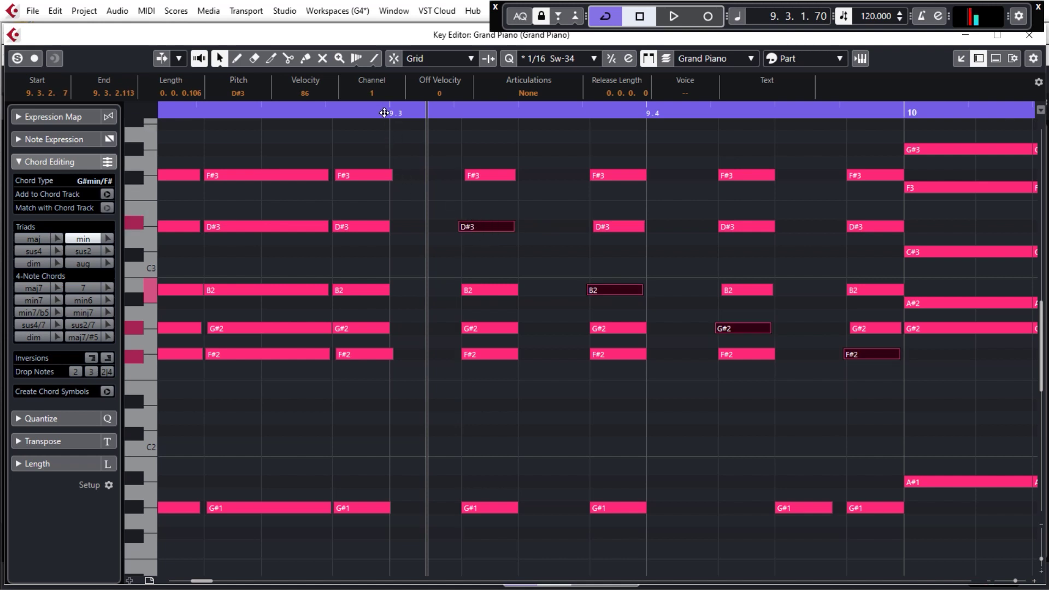
{"action": "key", "text": "space"}
{"action": "key", "text": "space"}
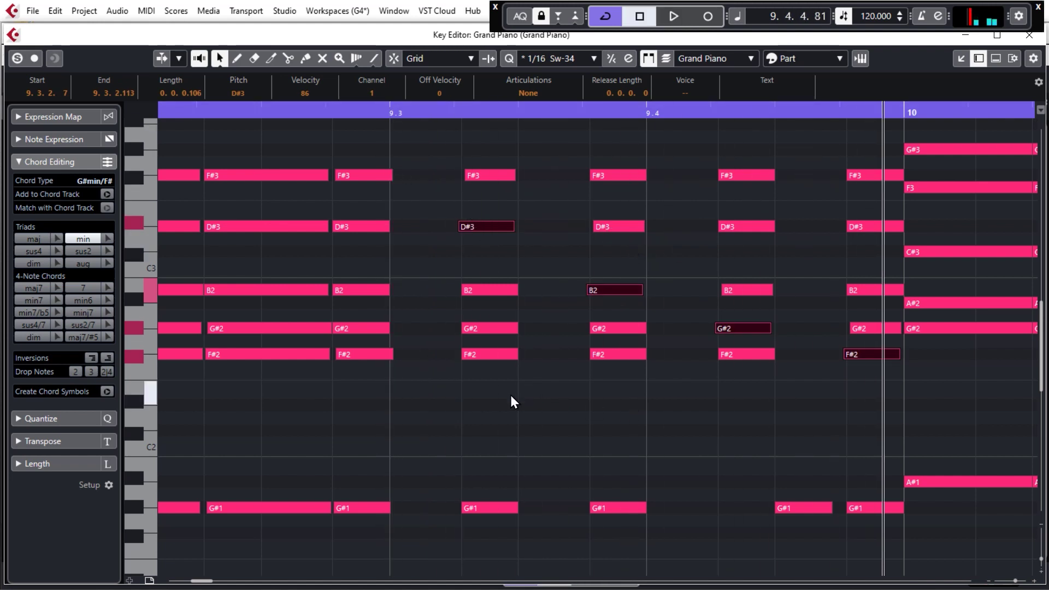
Step: Delay the G#2 after 9.3, the F#2 before 9.4 and the late G#1, starting G#2 at 9.3.2.19, and play from the start of bar 9
{"action": "left_click", "coordinate": [486, 328]}
{"action": "left_click", "coordinate": [624, 356], "text": "shift"}
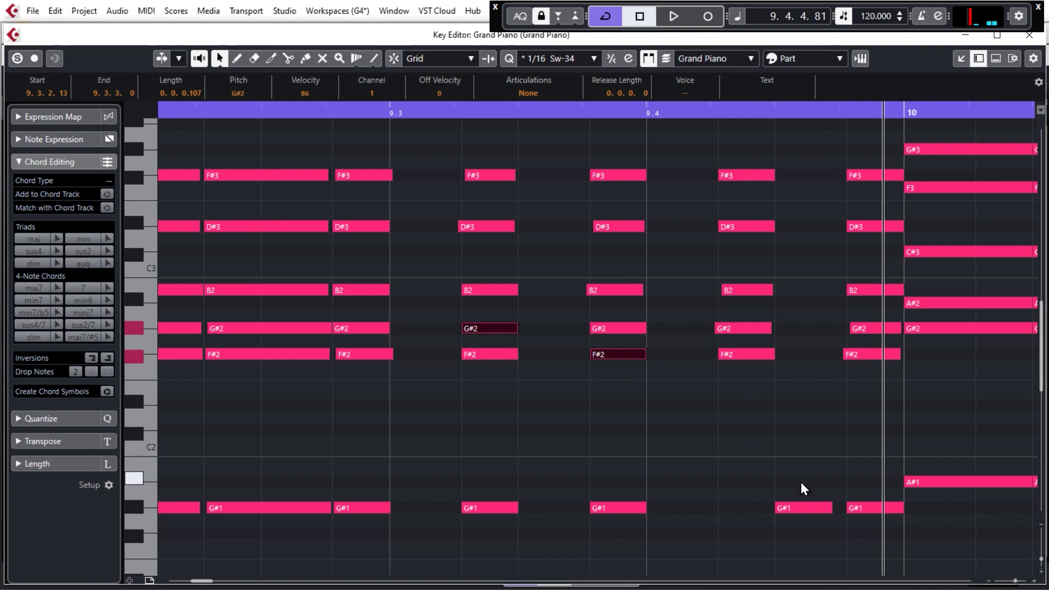
{"action": "left_click", "coordinate": [810, 509], "text": "shift"}
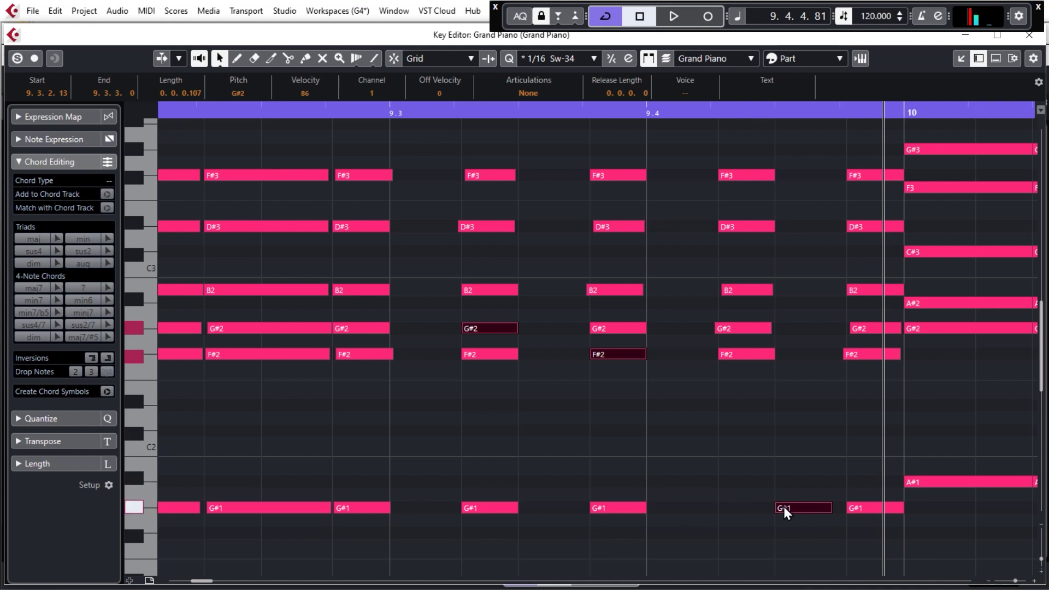
{"action": "left_click_drag", "start_coordinate": [786, 506], "coordinate": [787, 508]}
{"action": "key", "text": "g"}
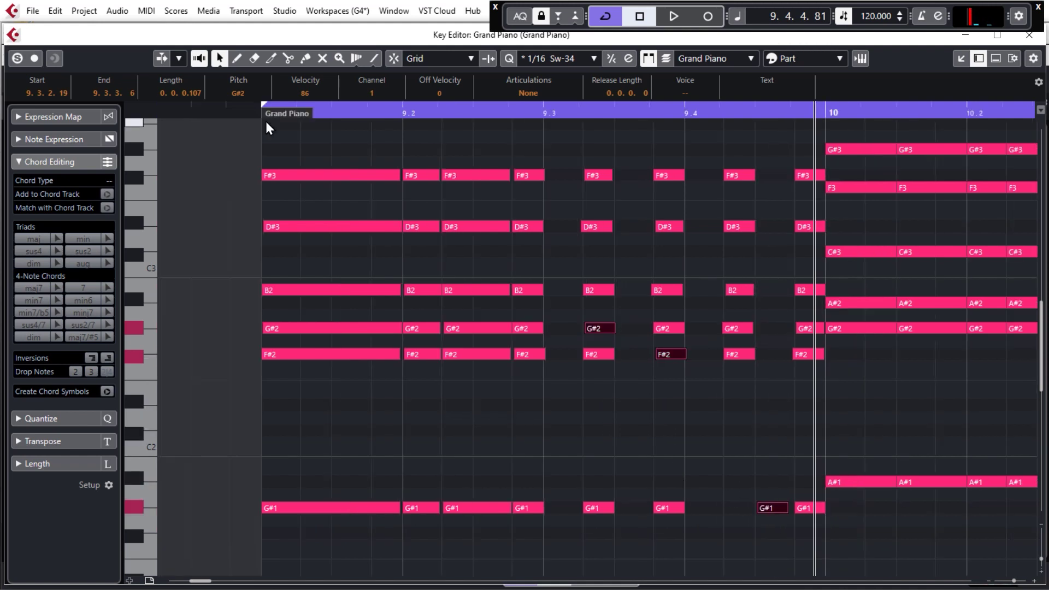
{"action": "left_click", "coordinate": [266, 113]}
{"action": "key", "text": "space"}
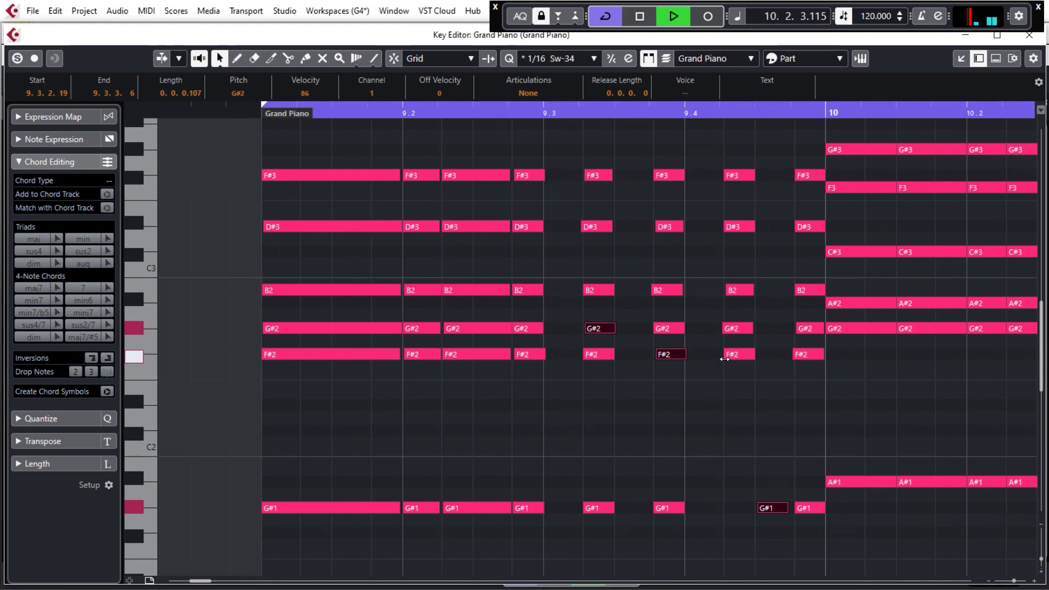
{"action": "key", "text": "space"}
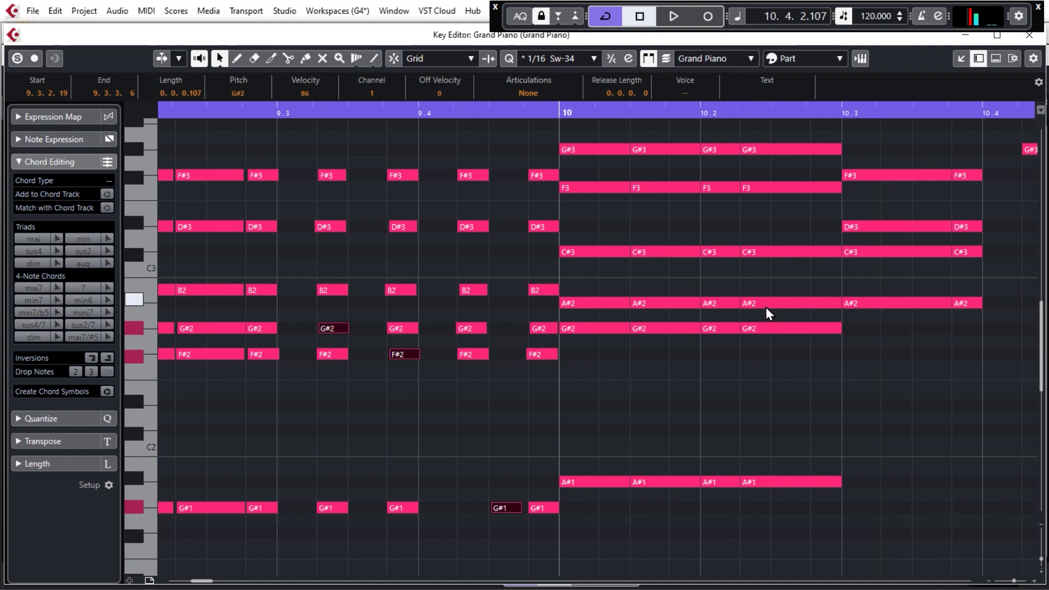
Step: Select all notes of bar 10's first four chords and shorten them slightly, leaving small gaps between the chords
{"action": "scroll", "coordinate": [644, 325], "scroll_direction": "up", "scroll_amount": 2, "text": "ctrl"}
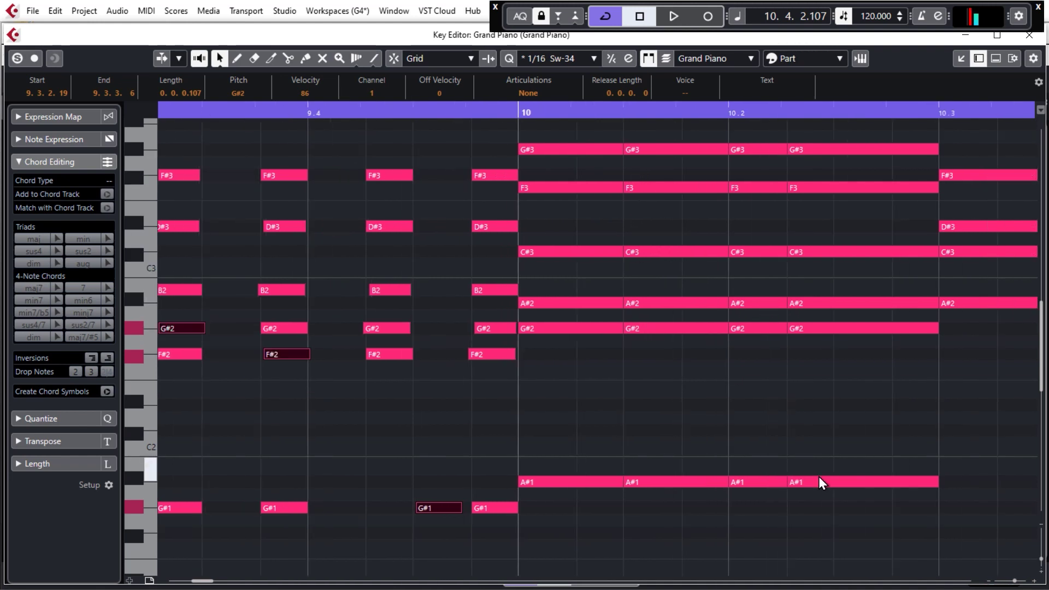
{"action": "left_click_drag", "start_coordinate": [867, 516], "coordinate": [569, 148]}
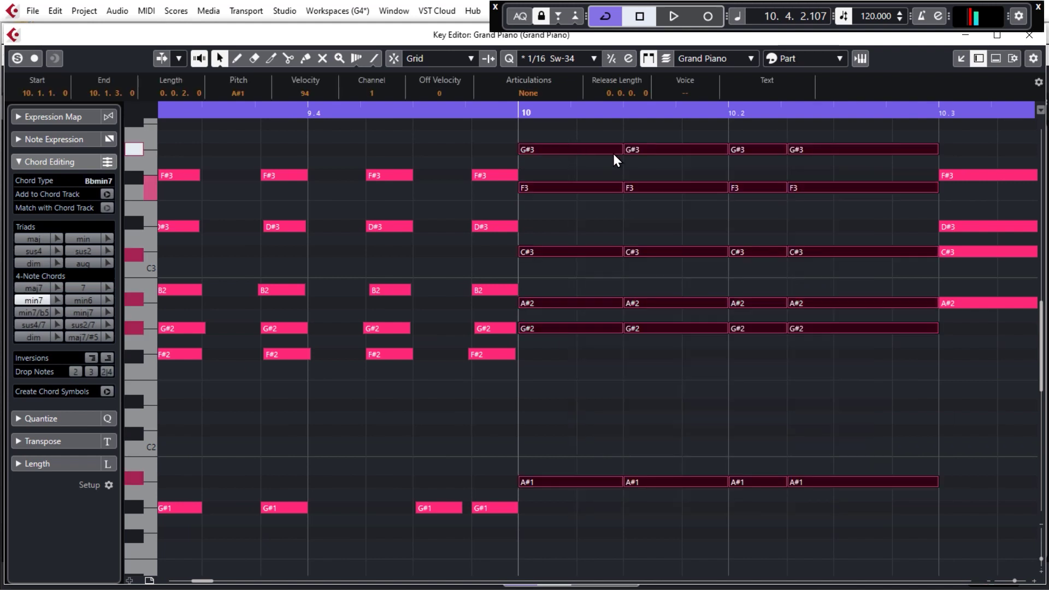
{"action": "scroll", "coordinate": [617, 257], "scroll_direction": "up", "scroll_amount": 1, "text": "ctrl"}
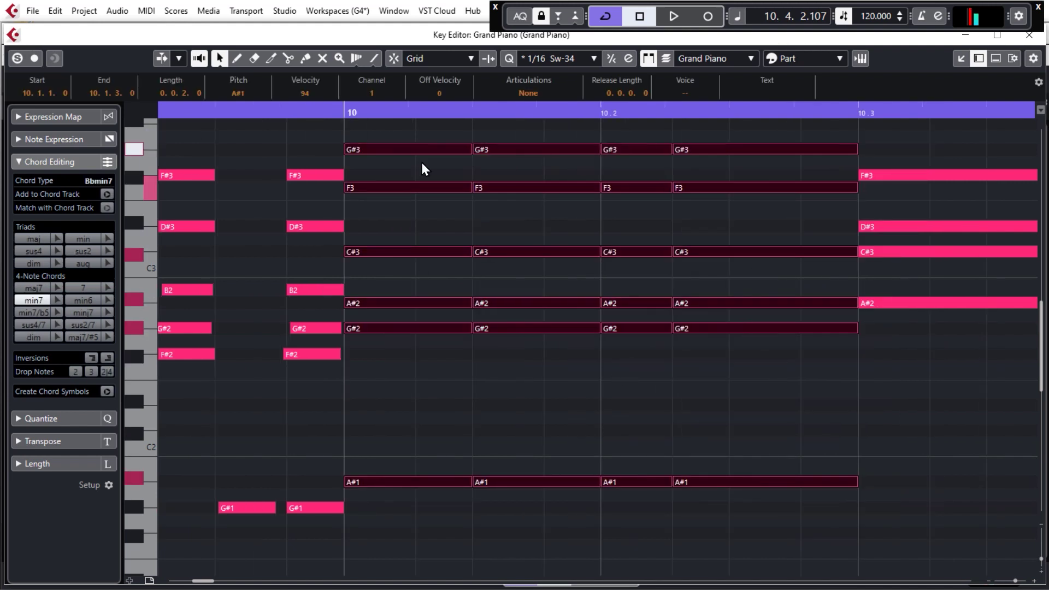
{"action": "scroll", "coordinate": [654, 335], "scroll_direction": "down", "scroll_amount": 4, "text": "ctrl"}
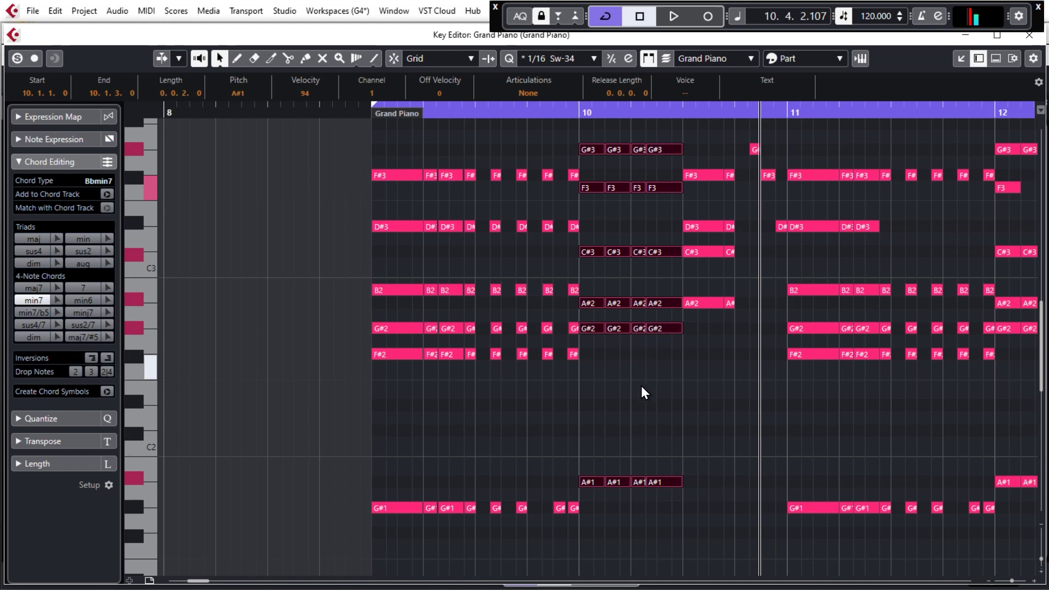
{"action": "scroll", "coordinate": [654, 410], "scroll_direction": "up", "scroll_amount": 3, "text": "ctrl"}
{"action": "scroll", "coordinate": [771, 471], "scroll_direction": "up", "scroll_amount": 1, "text": "ctrl"}
{"action": "left_click_drag", "start_coordinate": [849, 512], "coordinate": [435, 140]}
{"action": "scroll", "coordinate": [479, 166], "scroll_direction": "up", "scroll_amount": 2, "text": "ctrl"}
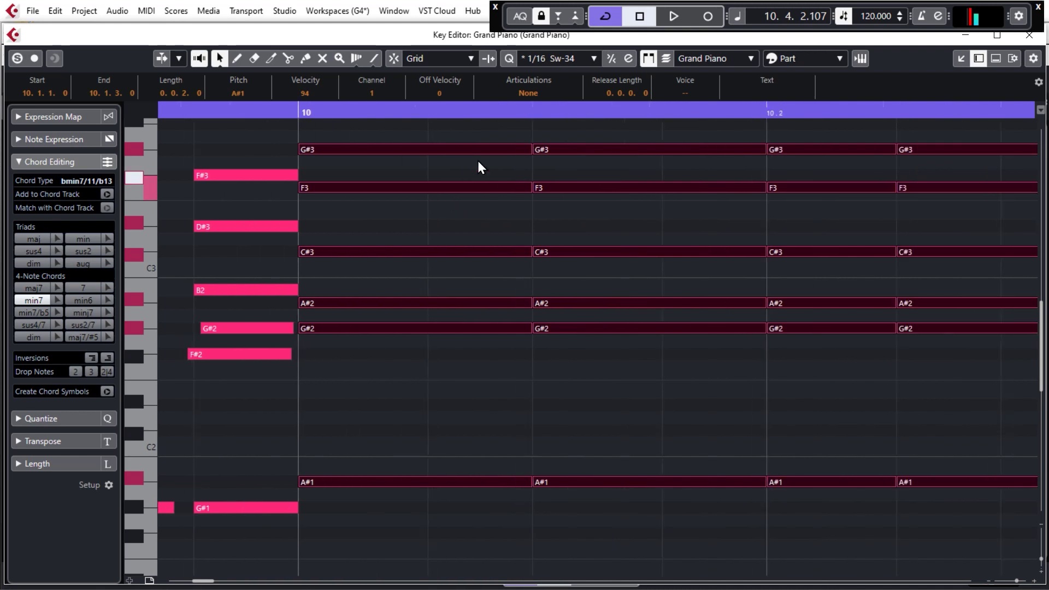
Step: Delay C#3, A#2 and G#2 of bar 10's second, third and fourth chords respectively by a small amount
{"action": "scroll", "coordinate": [529, 217], "scroll_direction": "down", "scroll_amount": 2, "text": "ctrl"}
{"action": "left_click", "coordinate": [540, 254]}
{"action": "left_click", "coordinate": [642, 305], "text": "shift"}
{"action": "left_click_drag", "start_coordinate": [690, 327], "coordinate": [691, 327]}
Step: Delay G#3, F3, C#3 and A#2 of bar 10's first four chords respectively, starting the first G#3 at 10.1.1.2
{"action": "scroll", "coordinate": [509, 263], "scroll_direction": "up", "scroll_amount": 2, "text": "ctrl"}
{"action": "left_click", "coordinate": [448, 151]}
{"action": "left_click", "coordinate": [574, 190], "text": "shift"}
{"action": "left_click", "coordinate": [712, 251], "text": "shift"}
{"action": "left_click", "coordinate": [865, 306], "text": "shift"}
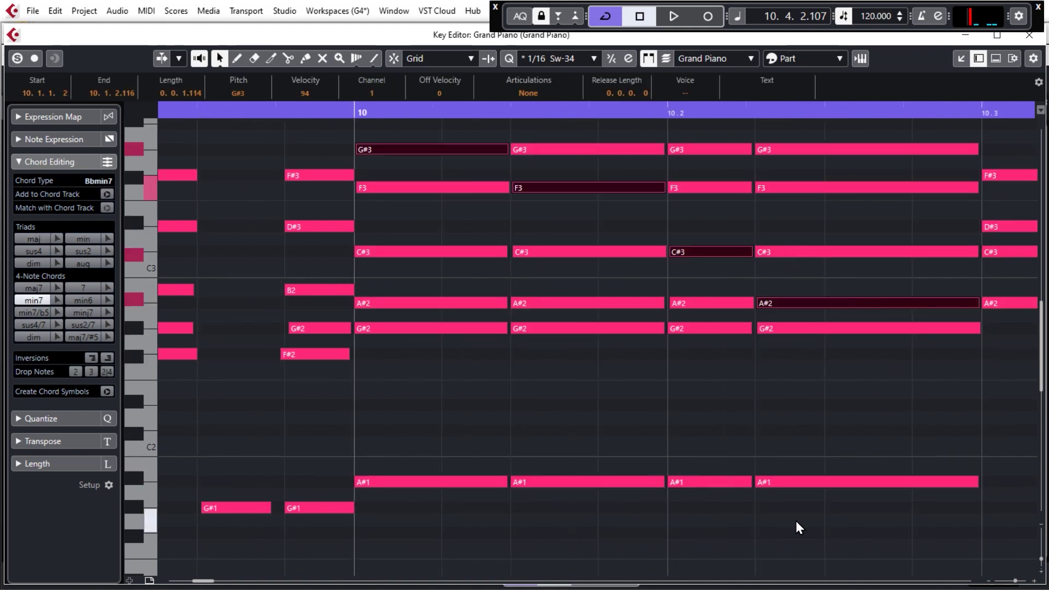
Step: Shift A#2, G#2, A#1 and G#3 of bar 10's first four chords respectively slightly earlier, starting the first A#2 at 9.4.4.116
{"action": "left_click", "coordinate": [431, 304]}
{"action": "left_click", "coordinate": [711, 482], "text": "shift"}
{"action": "left_click", "coordinate": [587, 328], "text": "shift"}
{"action": "left_click", "coordinate": [796, 150], "text": "shift"}
{"action": "scroll", "coordinate": [643, 357], "scroll_direction": "down", "scroll_amount": 2, "text": "ctrl"}
{"action": "scroll", "coordinate": [685, 235], "scroll_direction": "up", "scroll_amount": 2, "text": "ctrl"}
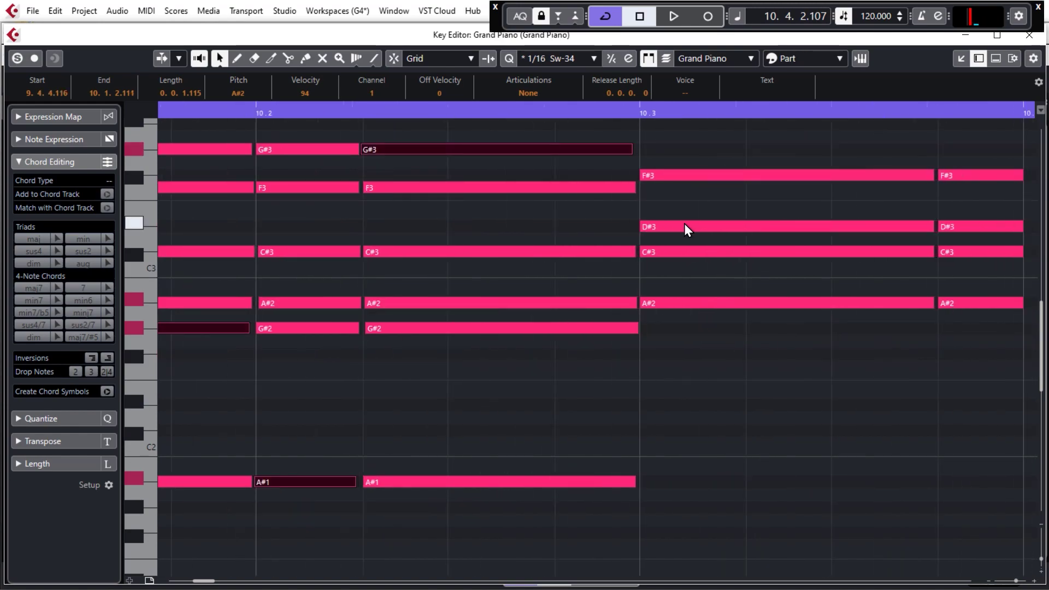
Step: Delay D#3 and C#3 of the chord at 10.3, starting C#3 at 10.3.1.8
{"action": "left_click_drag", "start_coordinate": [684, 224], "coordinate": [688, 225]}
{"action": "left_click_drag", "start_coordinate": [890, 254], "coordinate": [895, 254]}
{"action": "scroll", "coordinate": [634, 333], "scroll_direction": "down", "scroll_amount": 2, "text": "ctrl"}
{"action": "scroll", "coordinate": [634, 333], "scroll_direction": "down", "scroll_amount": 3}
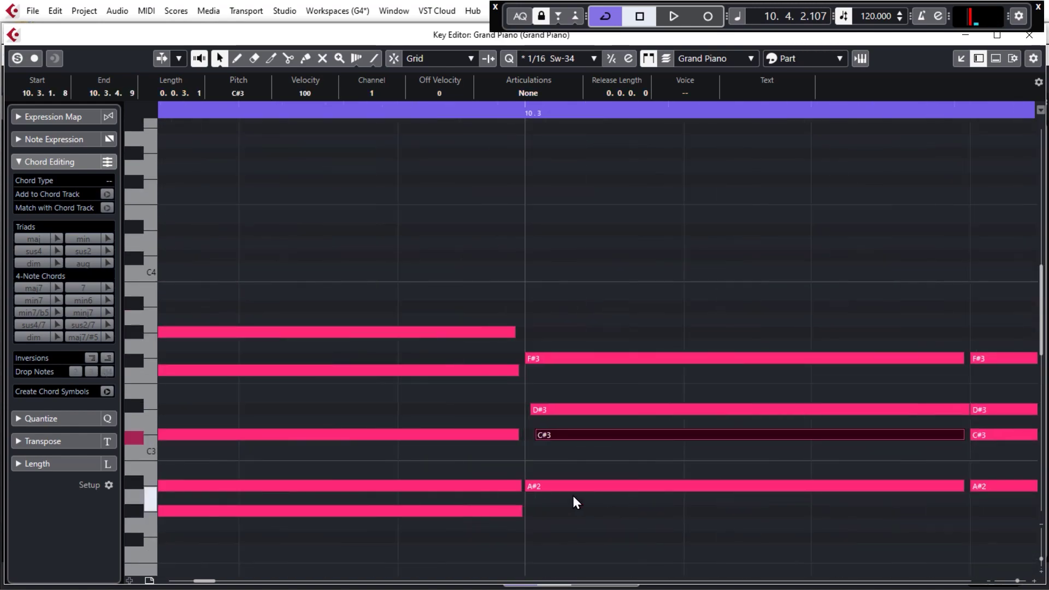
{"action": "left_click", "coordinate": [601, 485]}
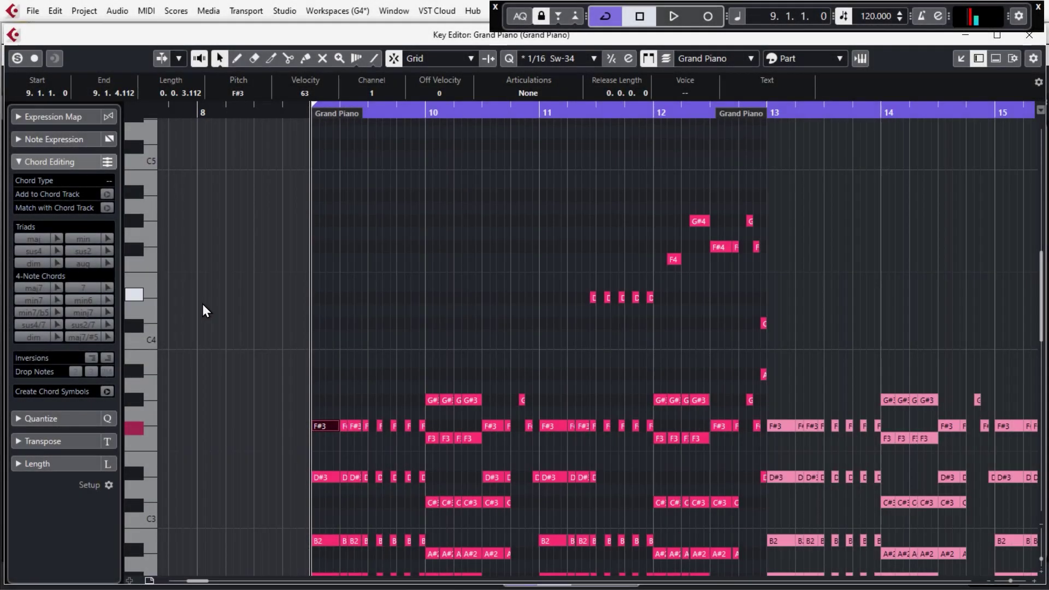
Step: Switch editing to the Grand Piano part at bars 13 to 16 and play both parts from bar 9 to compare them
{"action": "key", "text": "ctrl+z"}
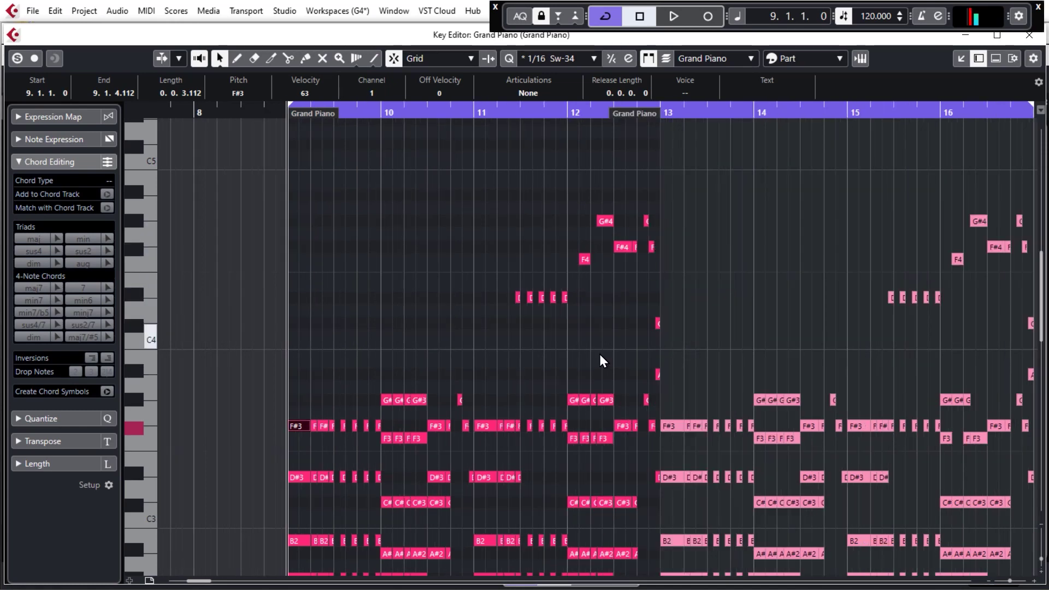
{"action": "scroll", "coordinate": [687, 290], "scroll_direction": "down", "scroll_amount": 3}
{"action": "left_click_drag", "start_coordinate": [737, 287], "coordinate": [872, 429]}
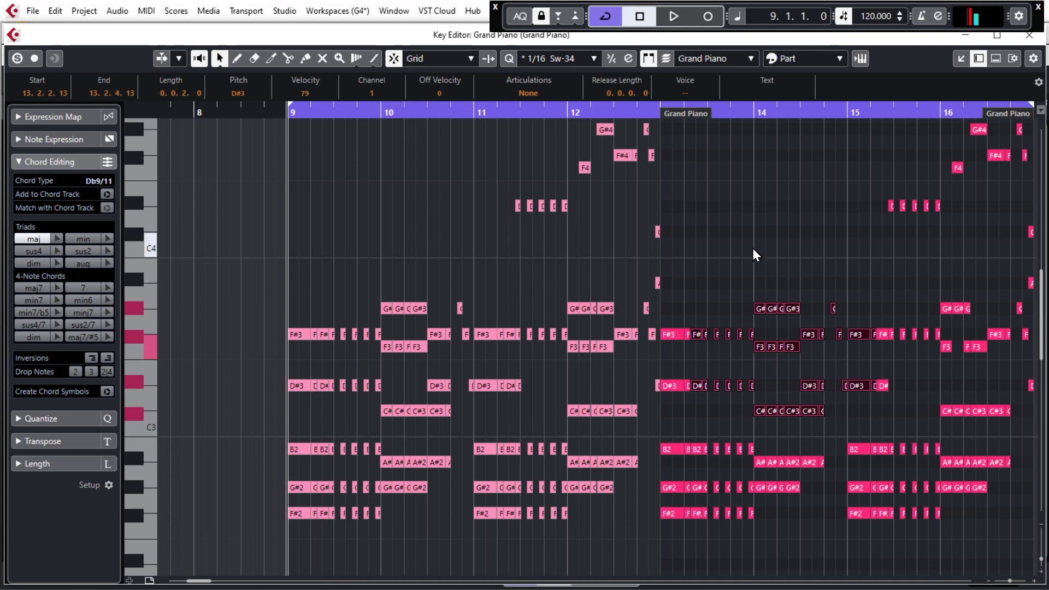
{"action": "key", "text": "space"}
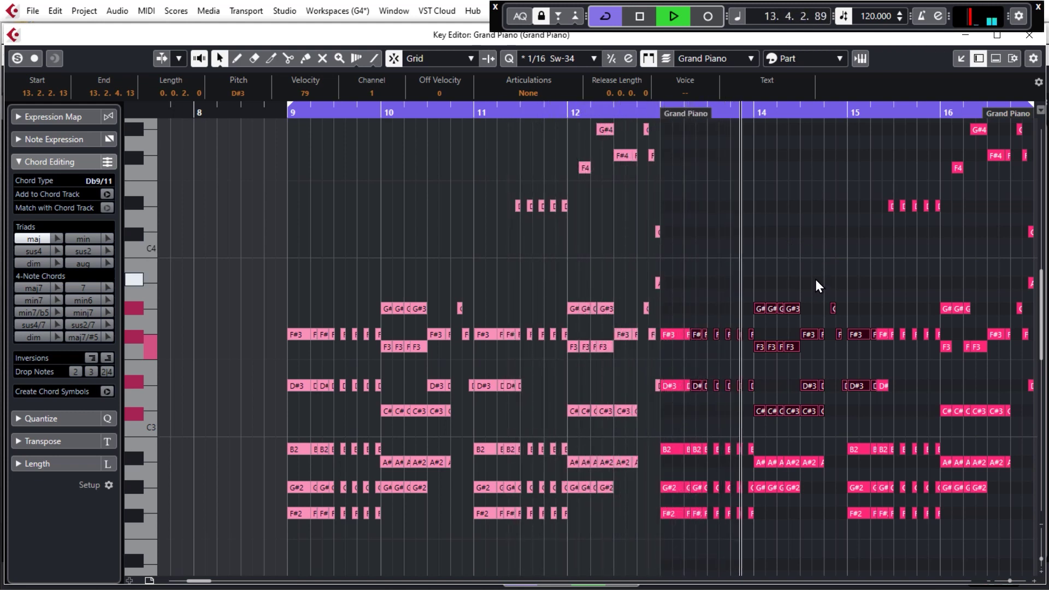
{"action": "scroll", "coordinate": [492, 280], "scroll_direction": "left", "scroll_amount": 2}
{"action": "scroll", "coordinate": [691, 281], "scroll_direction": "right", "scroll_amount": 4}
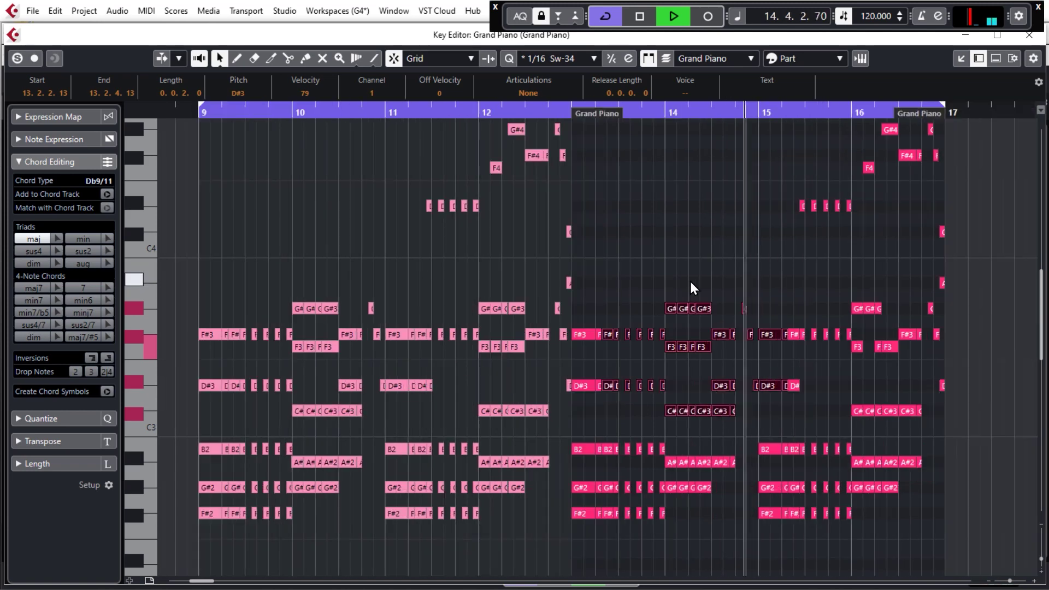
Step: Select every note of the part in bars 13 to 16, show the velocity lane and set all their velocities to 90
{"action": "left_click", "coordinate": [737, 246]}
{"action": "left_click_drag", "start_coordinate": [977, 511], "coordinate": [578, 187]}
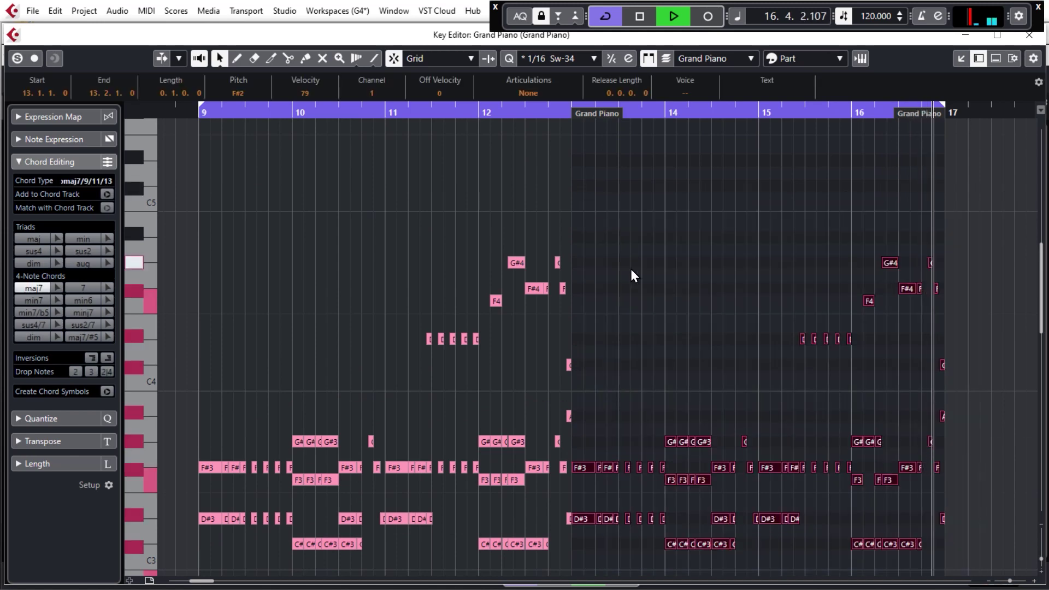
{"action": "scroll", "coordinate": [631, 269], "scroll_direction": "down", "scroll_amount": 5}
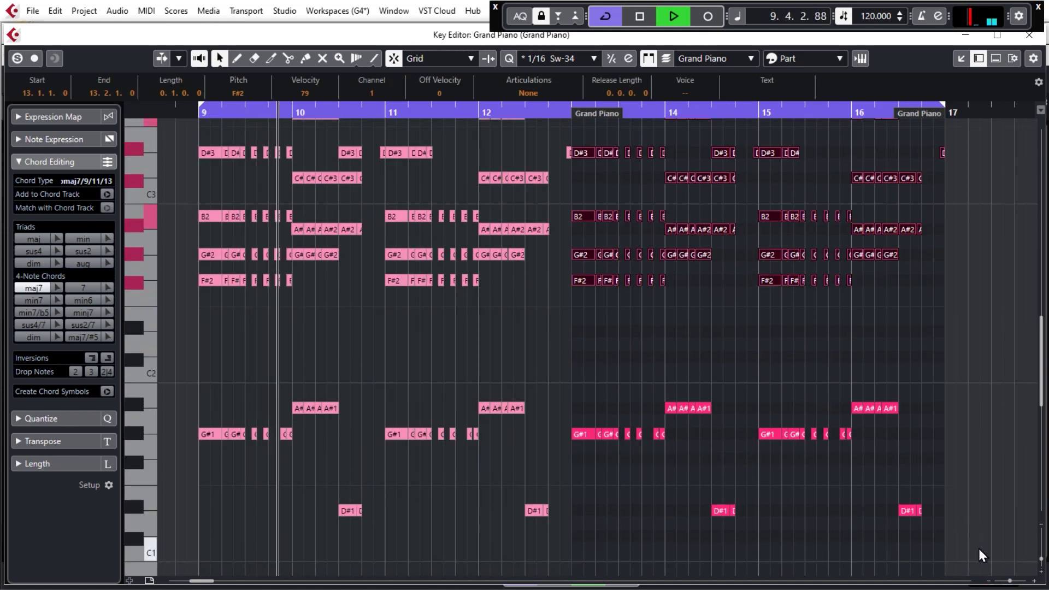
{"action": "left_click_drag", "start_coordinate": [979, 549], "coordinate": [576, 139]}
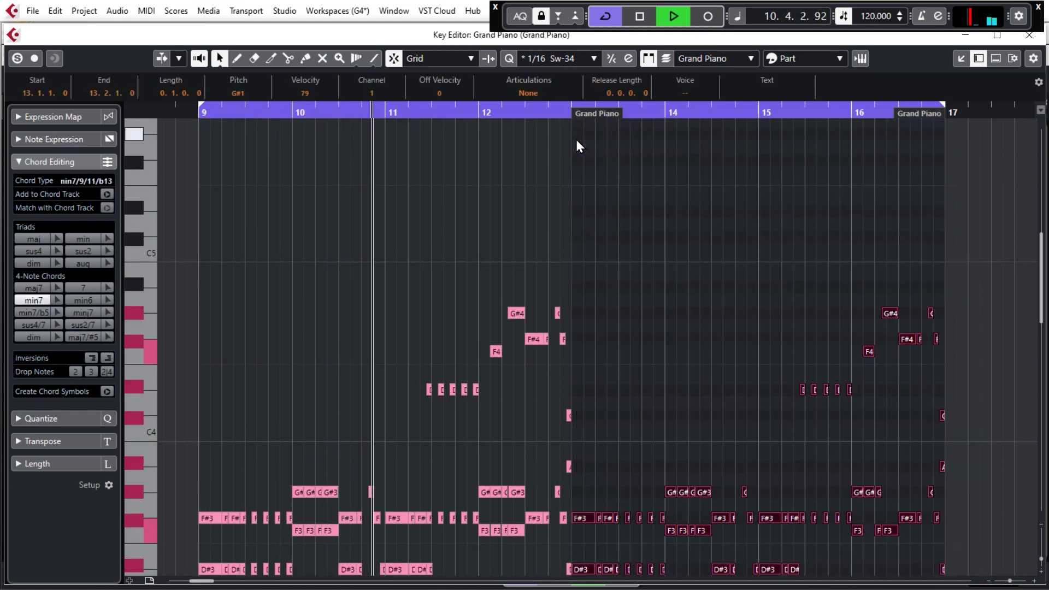
{"action": "key", "text": "space"}
{"action": "scroll", "coordinate": [632, 232], "scroll_direction": "down", "scroll_amount": 6}
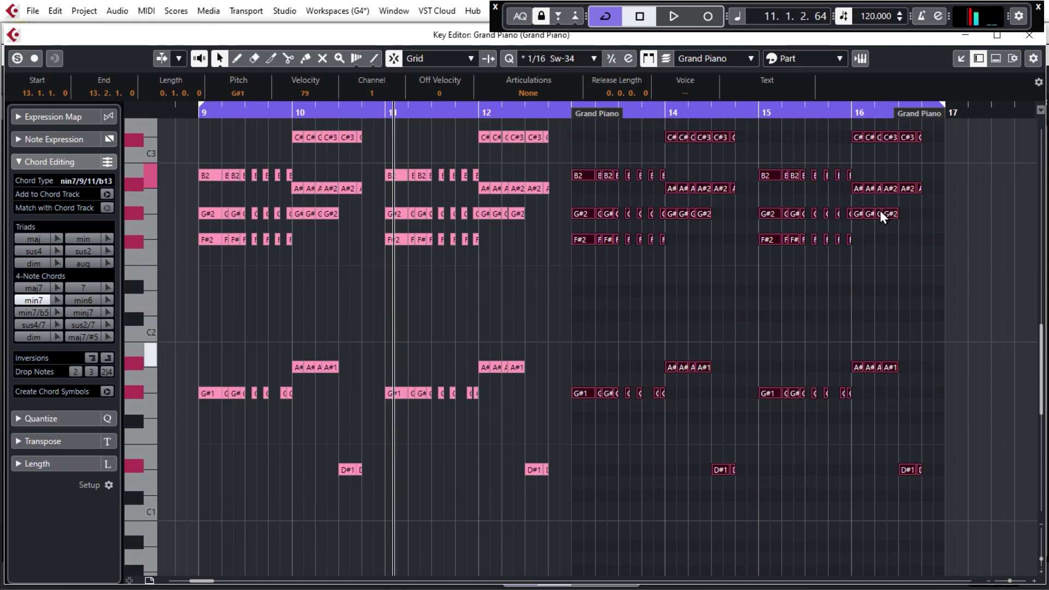
{"action": "left_click", "coordinate": [998, 60]}
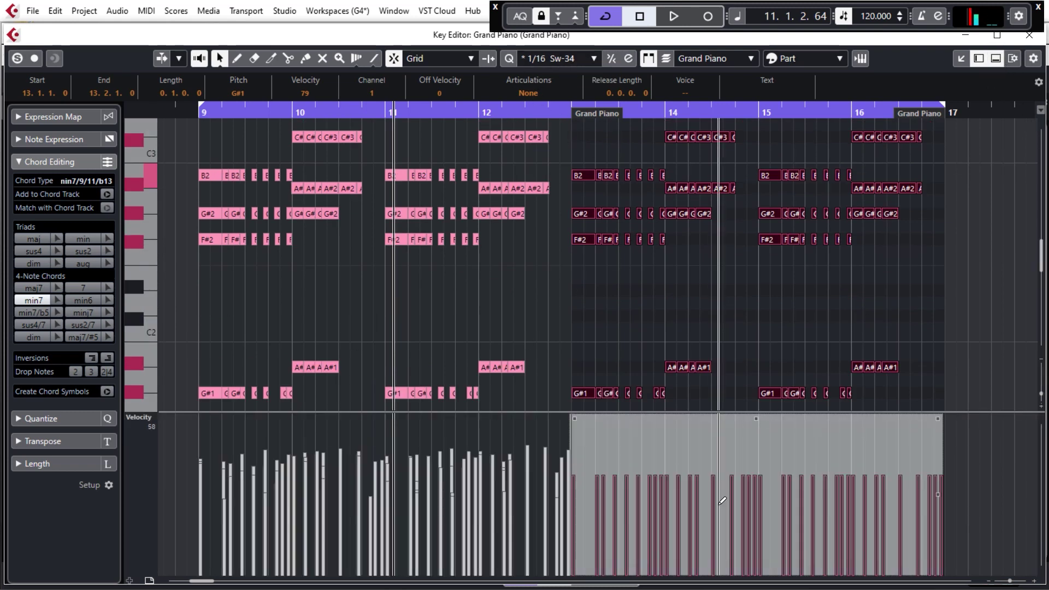
{"action": "scroll", "coordinate": [722, 501], "scroll_direction": "up", "scroll_amount": 2, "text": "ctrl"}
{"action": "left_click_drag", "start_coordinate": [769, 415], "coordinate": [770, 405]}
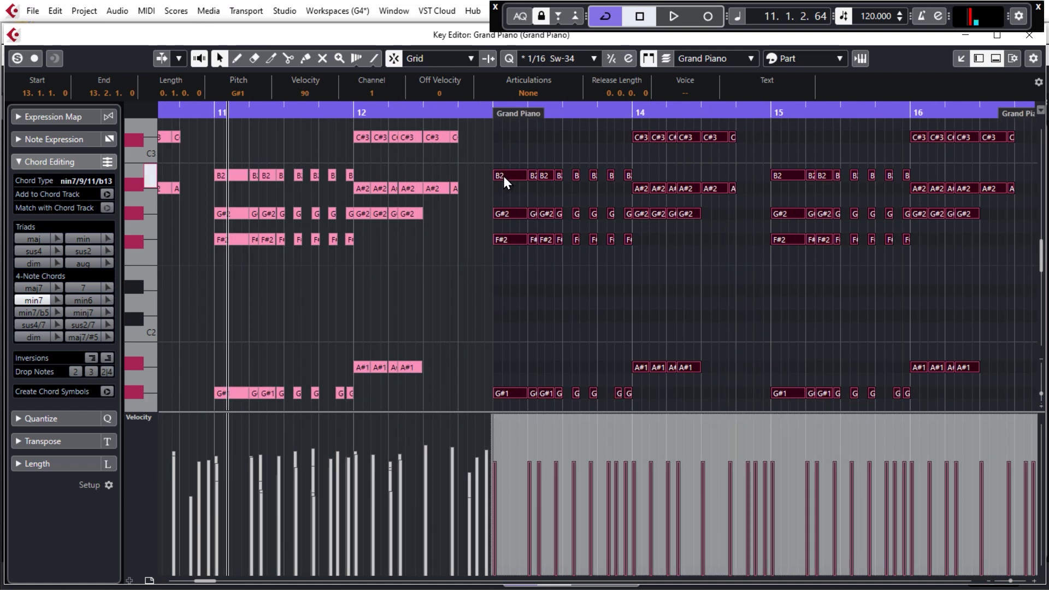
Step: Play the part from bar 13, then compare it with the bars 9 to 12 part, making that one active, and stop playback
{"action": "left_click", "coordinate": [491, 113]}
{"action": "scroll", "coordinate": [629, 262], "scroll_direction": "down", "scroll_amount": 2, "text": "ctrl"}
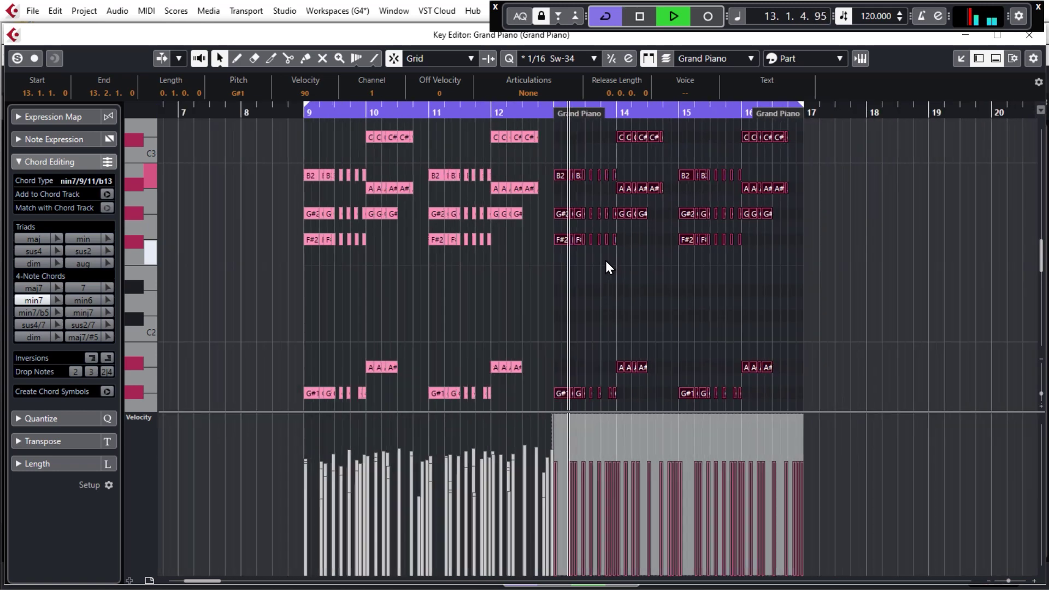
{"action": "left_click", "coordinate": [419, 274]}
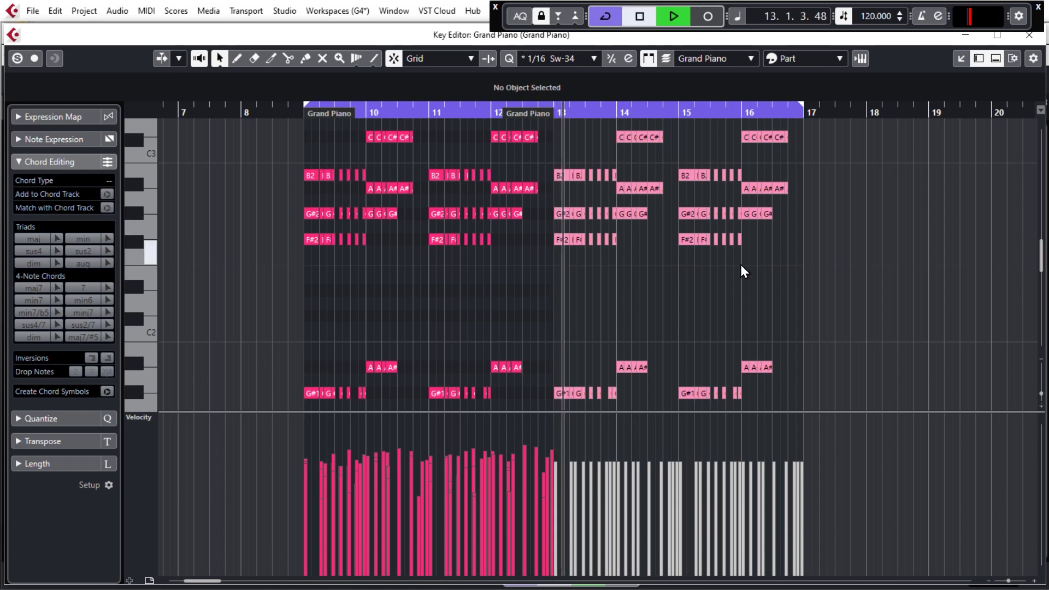
{"action": "key", "text": "space"}
{"action": "scroll", "coordinate": [296, 410], "scroll_direction": "up", "scroll_amount": 3}
{"action": "scroll", "coordinate": [365, 376], "scroll_direction": "up", "scroll_amount": 3}
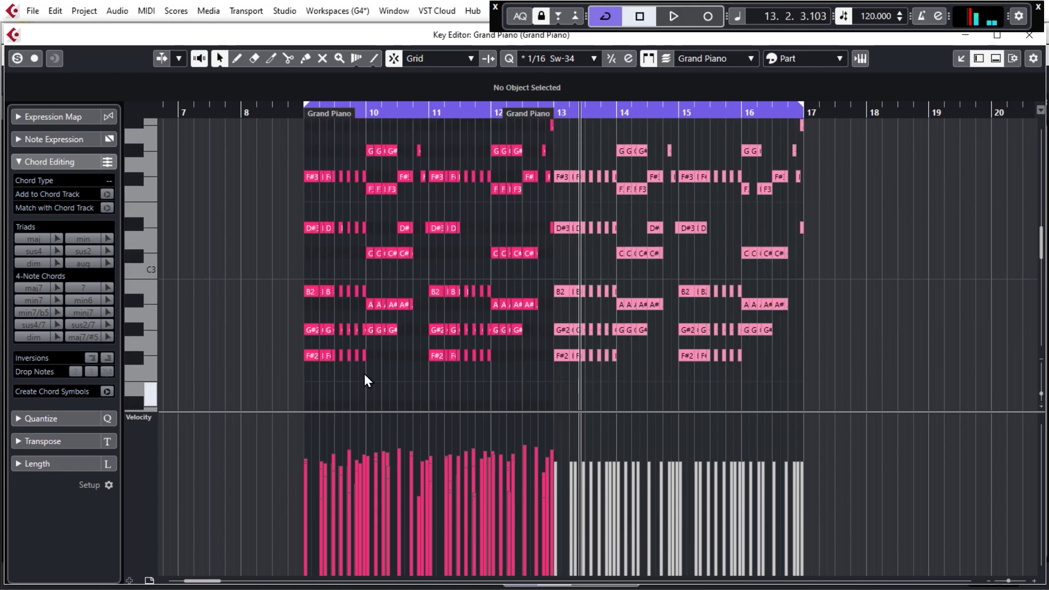
{"action": "scroll", "coordinate": [365, 341], "scroll_direction": "up", "scroll_amount": 2, "text": "ctrl"}
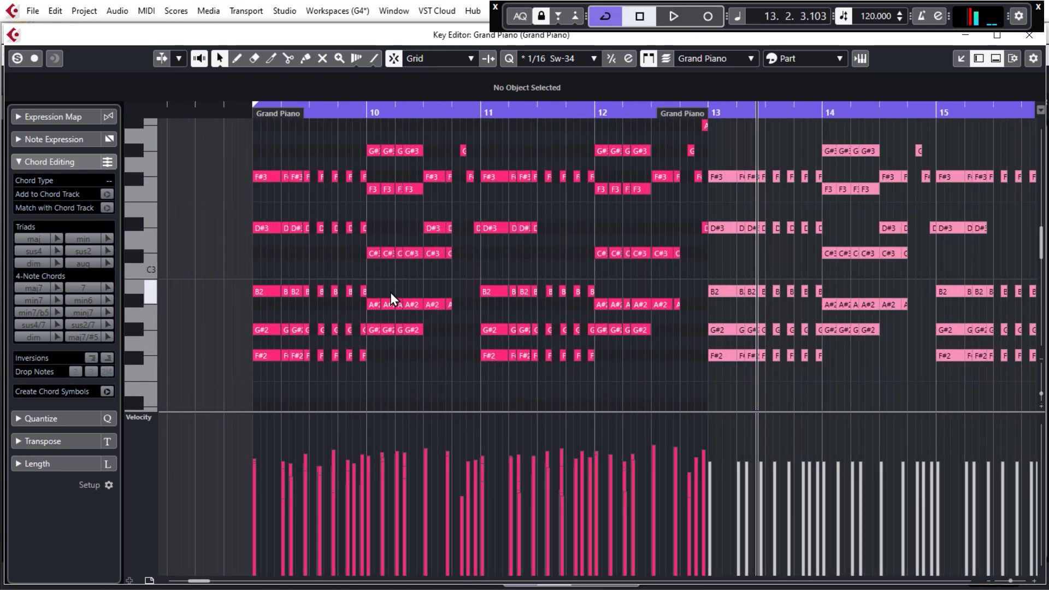
{"action": "scroll", "coordinate": [388, 364], "scroll_direction": "up", "scroll_amount": 1, "text": "ctrl"}
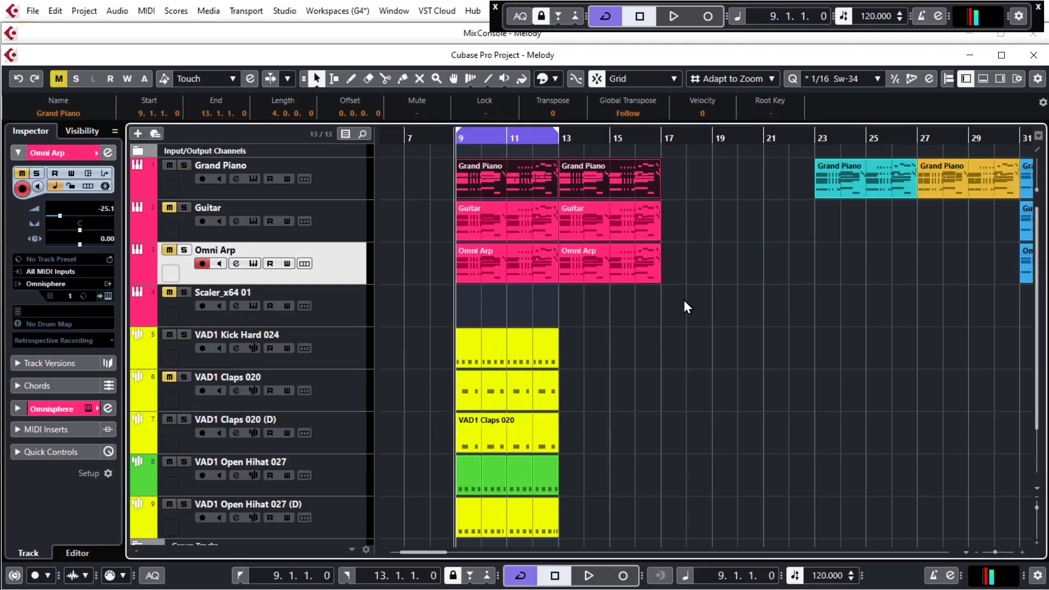
Step: Clear the event selection in the Project window and play the arrangement from bar 9 with the drums
{"action": "left_click", "coordinate": [685, 301]}
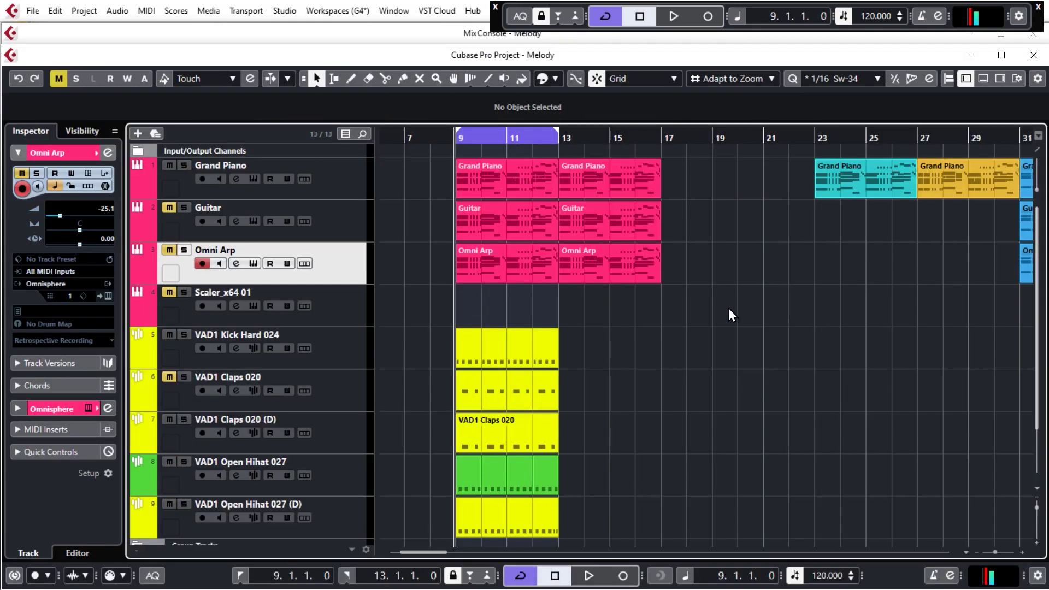
{"action": "key", "text": "space"}
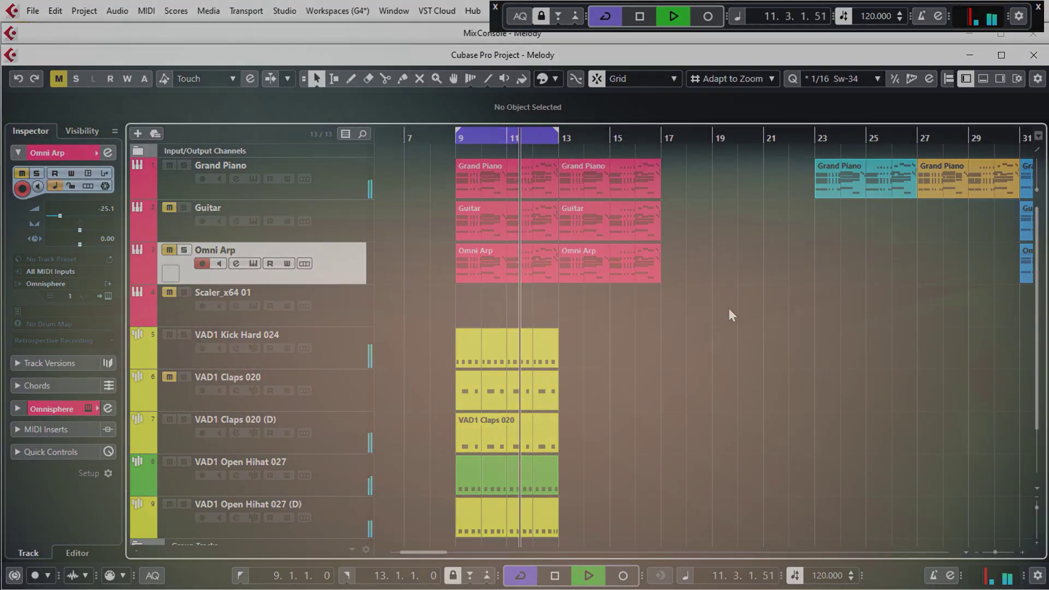